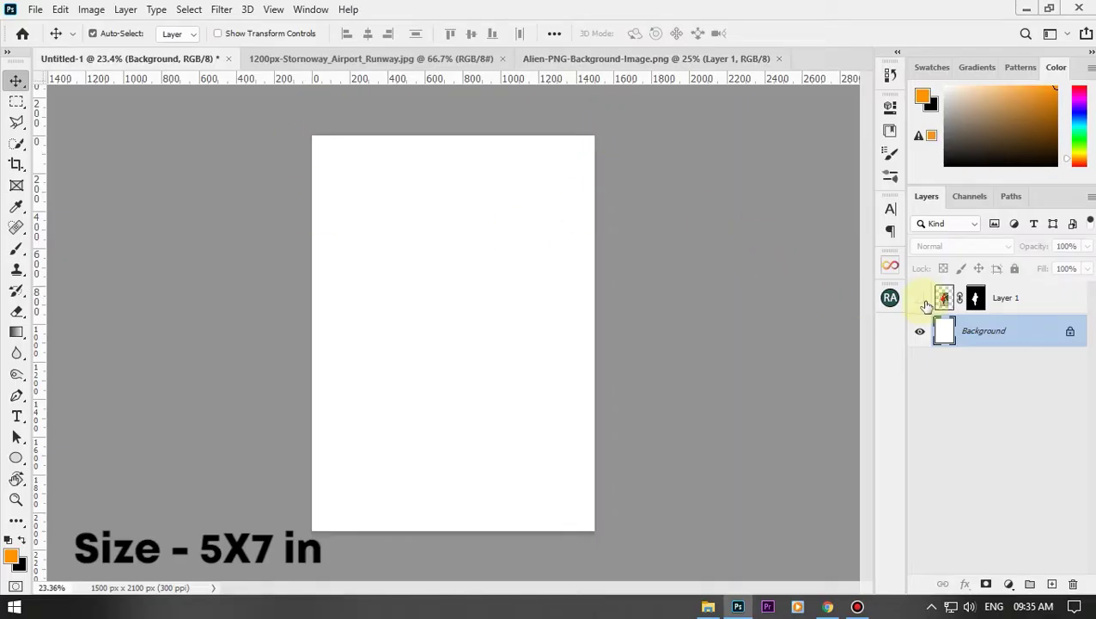
- Make the caped boy's Layer 1 visible on the Untitled-1 canvas
left_click(920, 298)
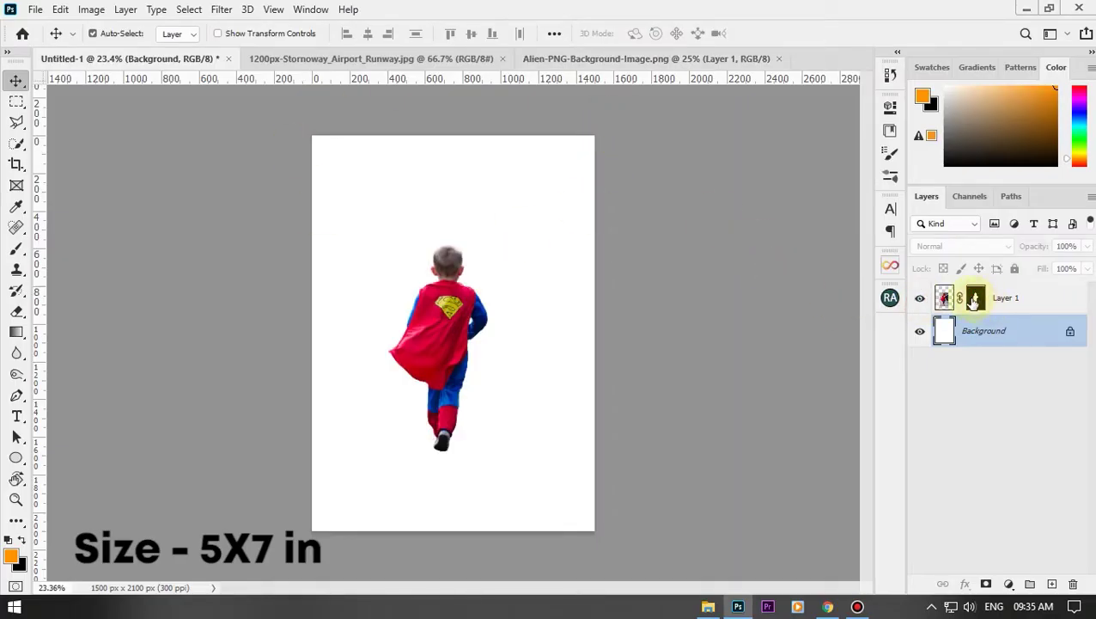
- Place the runway photo in the poster, enlarge it low on the canvas, and hide the boy
left_click(337, 58)
mouse_move(398, 174)
left_mouse_down()
mouse_move(171, 58)
mouse_move(453, 252)
mouse_move(505, 463)
left_mouse_up()
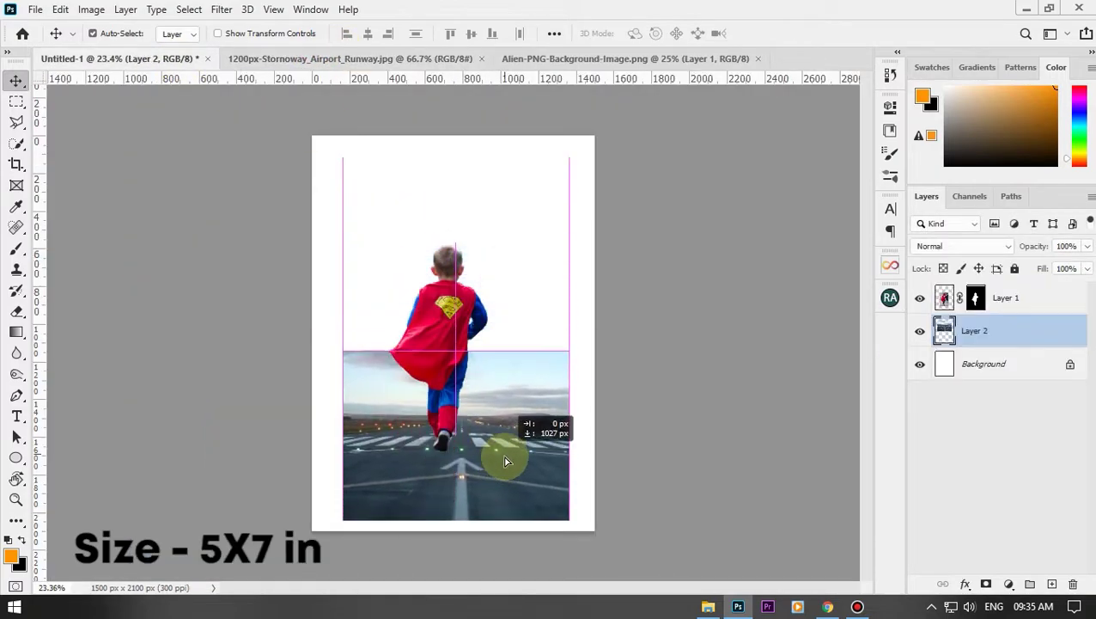
key("ctrl+t")
left_click_drag(565, 360, 626, 315)
mouse_move(506, 422)
left_mouse_down()
mouse_move(499, 323)
mouse_move(488, 354)
left_mouse_up()
key("Return")
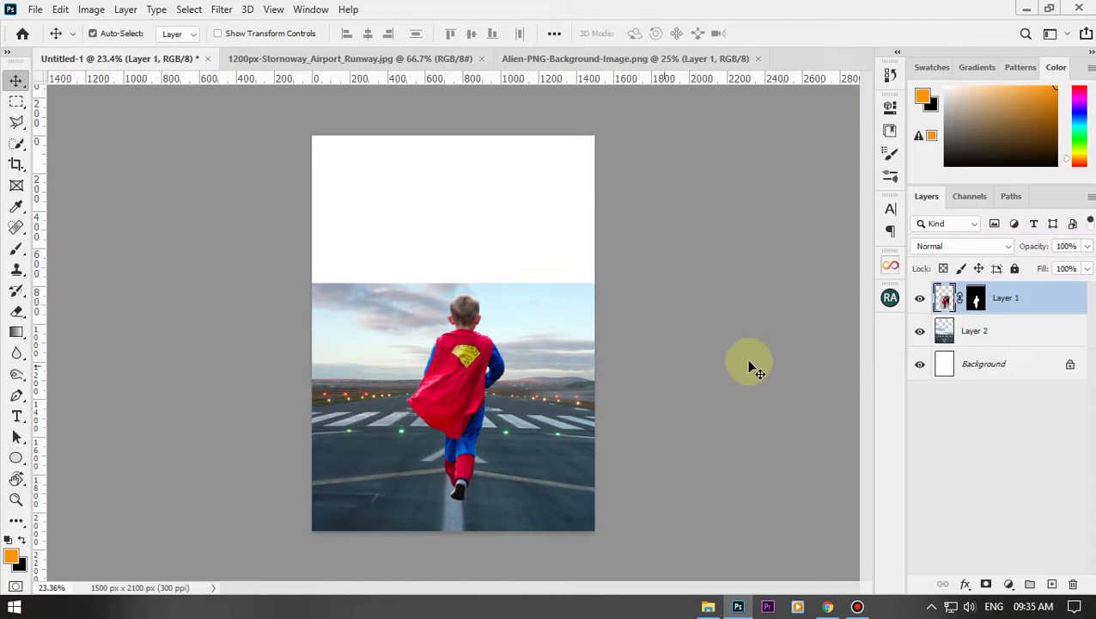
left_click(919, 298)
- Select the sky band of the runway photo with a rectangular marquee
left_click(971, 331)
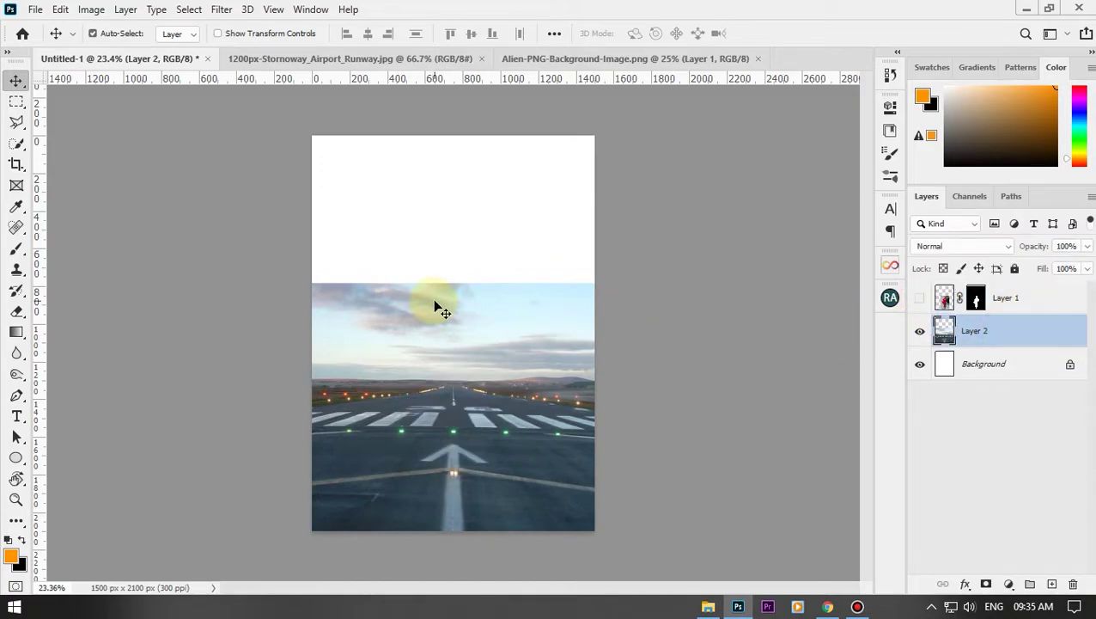
key("m")
left_click_drag(256, 269, 649, 364)
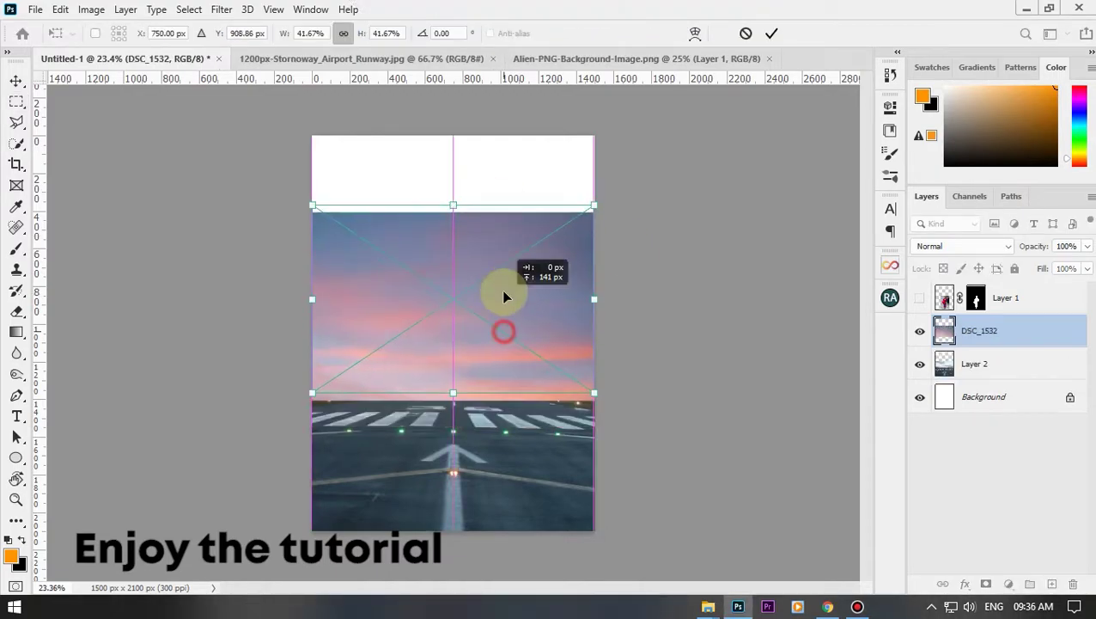
- Resize the sunset sky photo over the sky and stretch a duplicate up to the top edge
left_click_drag(592, 237, 597, 181)
key("Return")
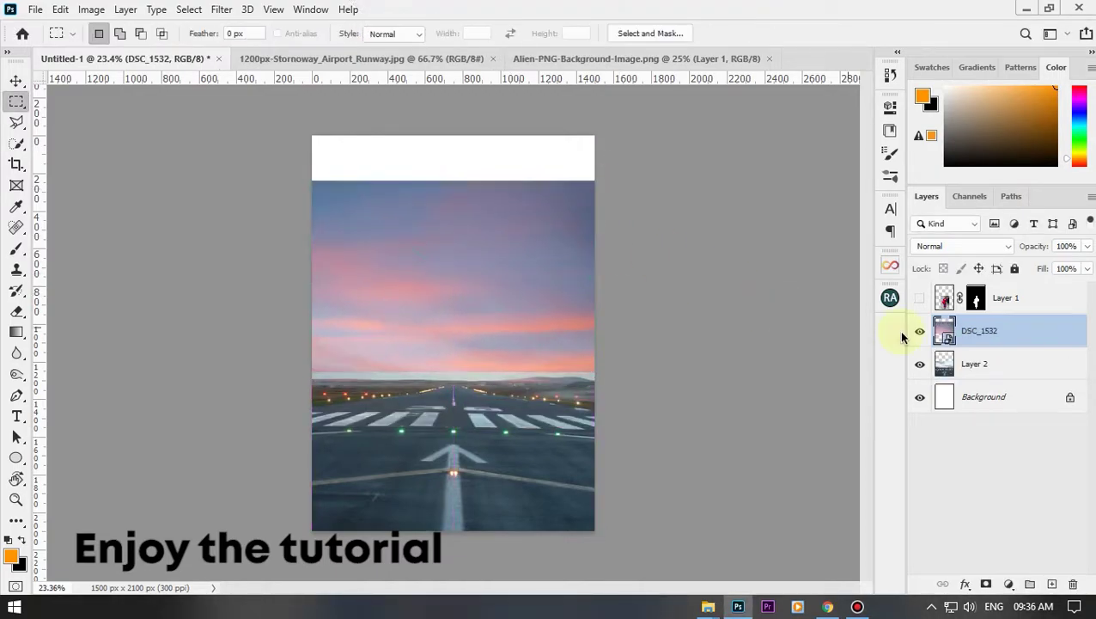
key("ctrl+j")
left_click_drag(1047, 338, 1057, 372)
key("ctrl+t")
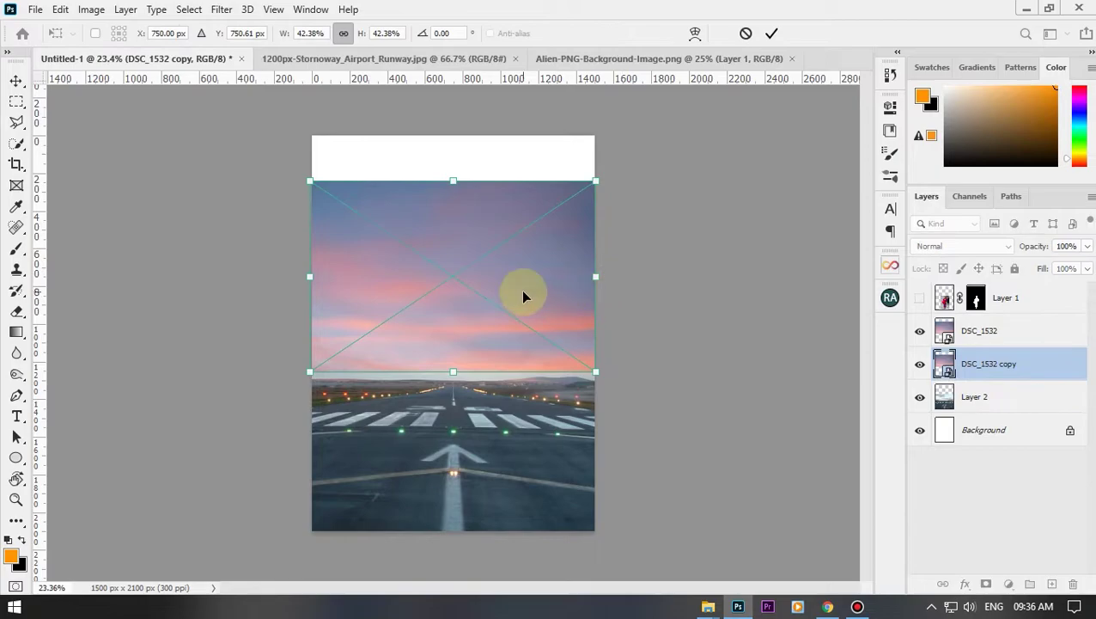
left_click_drag(521, 296, 518, 225)
left_click_drag(587, 300, 607, 283)
key("Return")
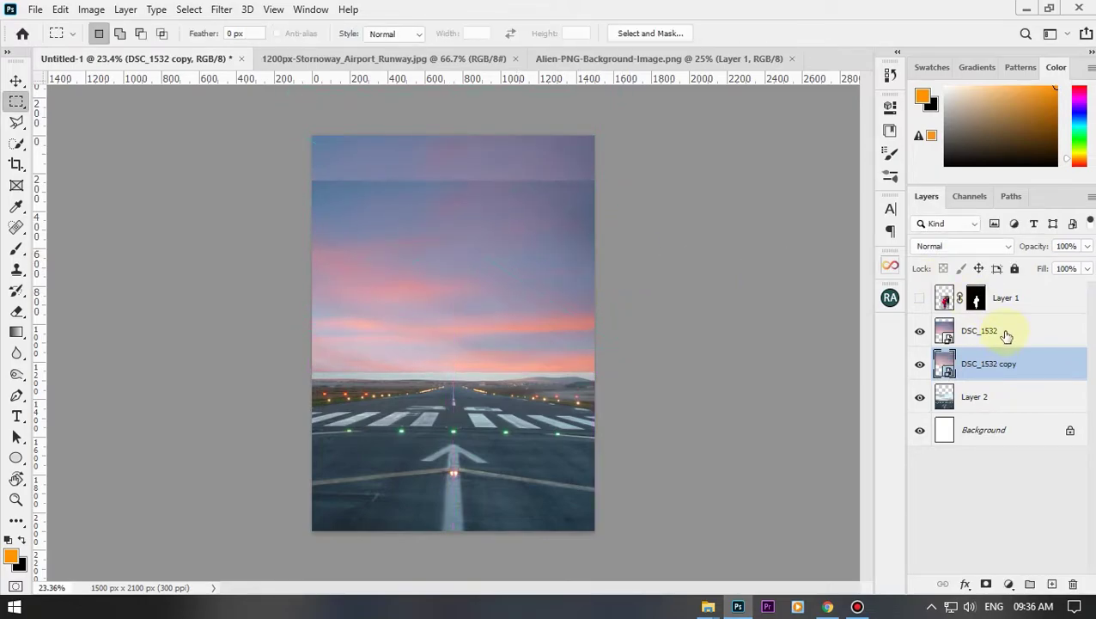
- Mask the sunset sky, delete the duplicate, and paint out its lower part to reveal the runway
left_click(1071, 333)
left_click(986, 583)
key("b")
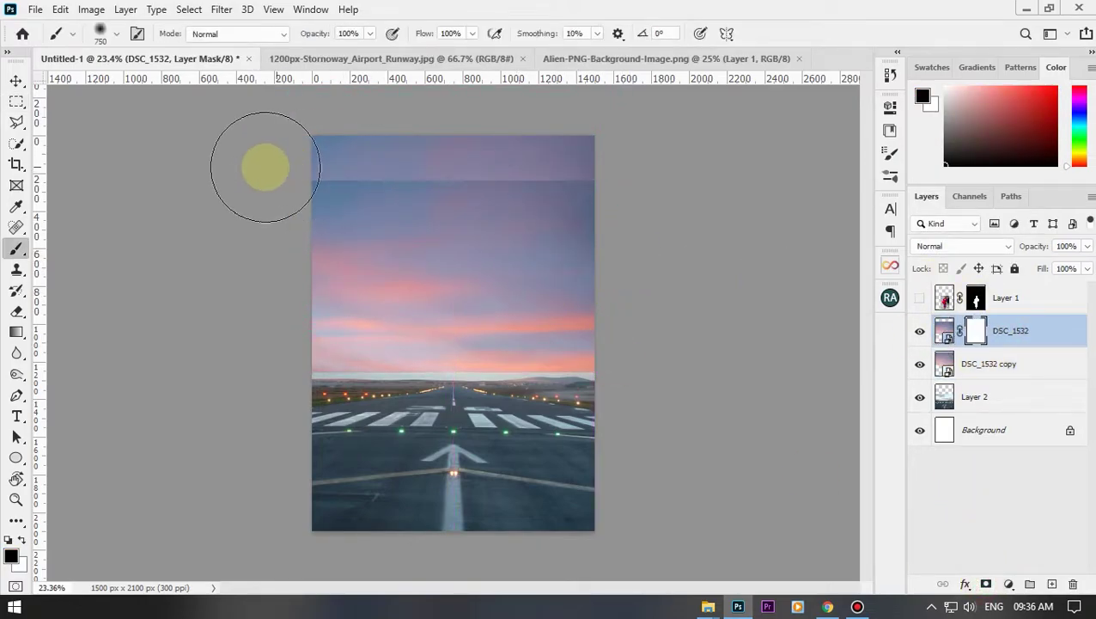
left_click(1008, 364)
key("Delete")
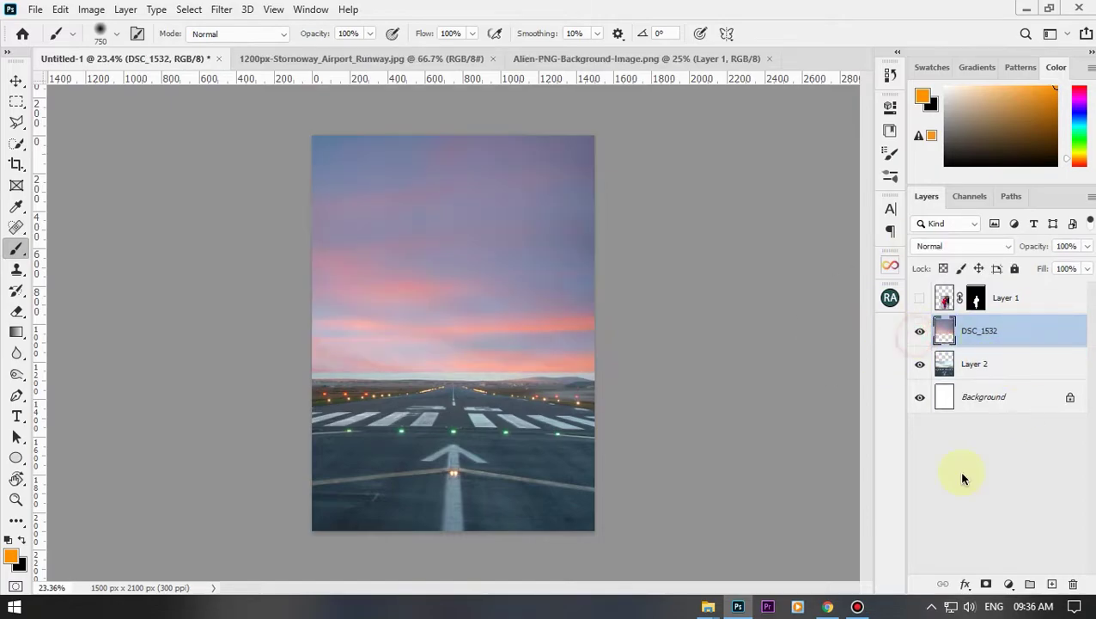
left_click_drag(269, 408, 408, 438)
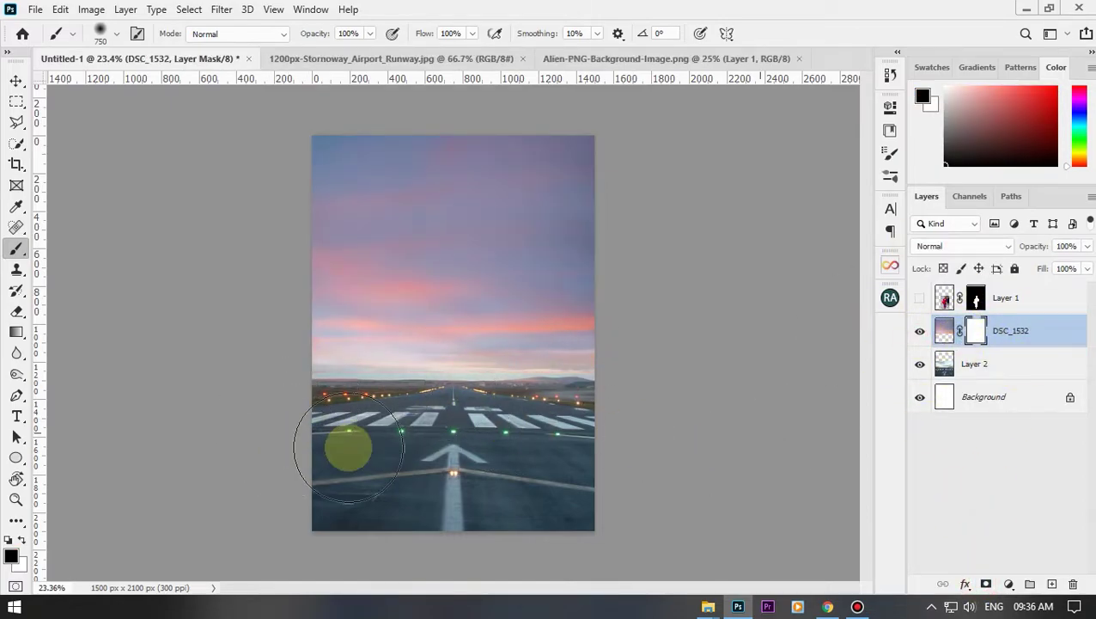
- Close the source documents and bring the spaceship image into the poster sky
key("v")
left_click(799, 58)
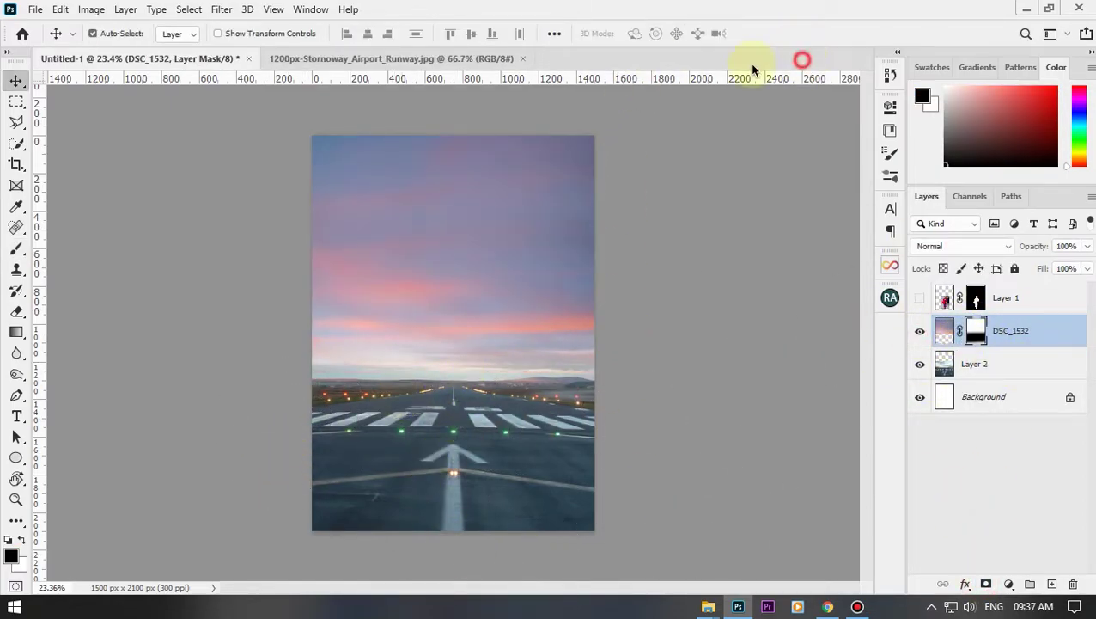
left_click(520, 59)
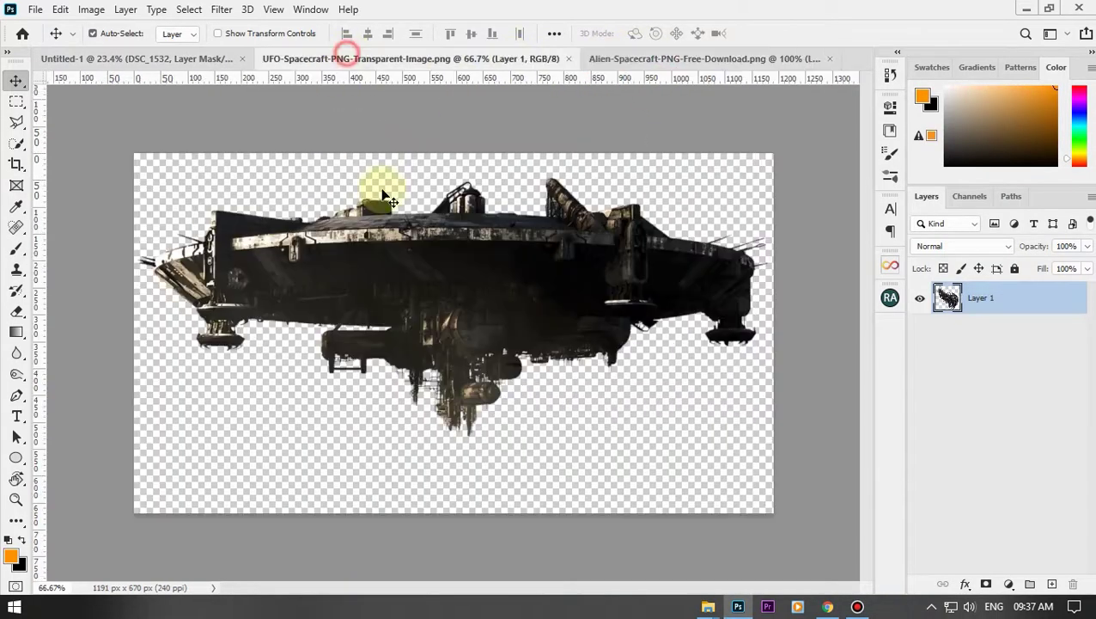
mouse_move(379, 191)
left_mouse_down()
mouse_move(152, 69)
mouse_move(464, 206)
mouse_move(445, 245)
mouse_move(457, 239)
left_mouse_up()
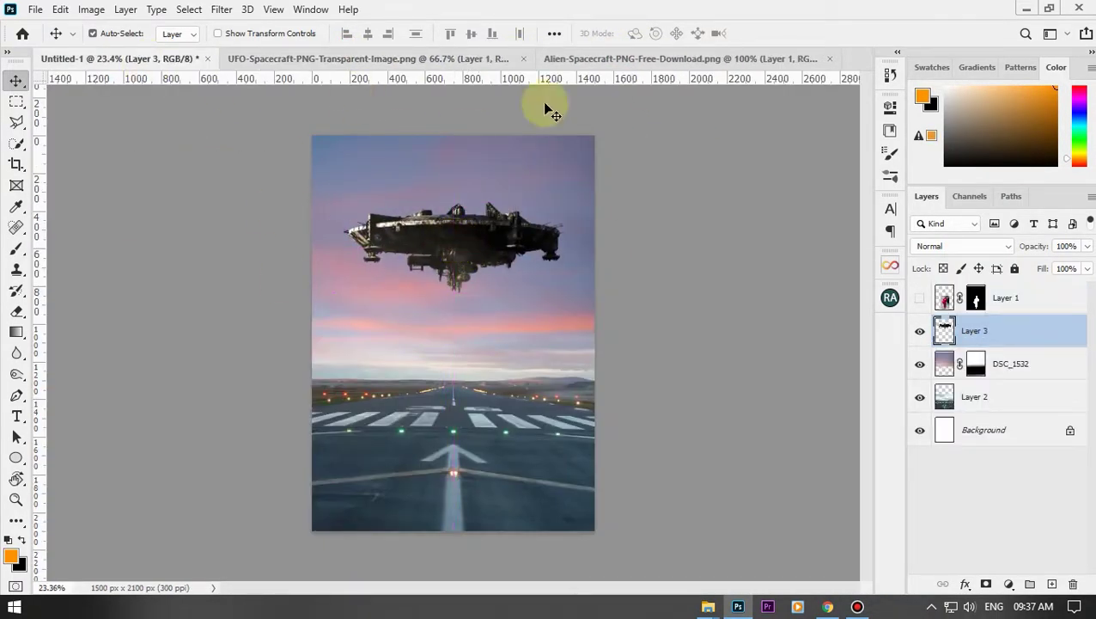
- Add an Exposure adjustment clipped to the spaceship and raise its gamma and exposure
left_click(1012, 587)
left_click(1029, 394)
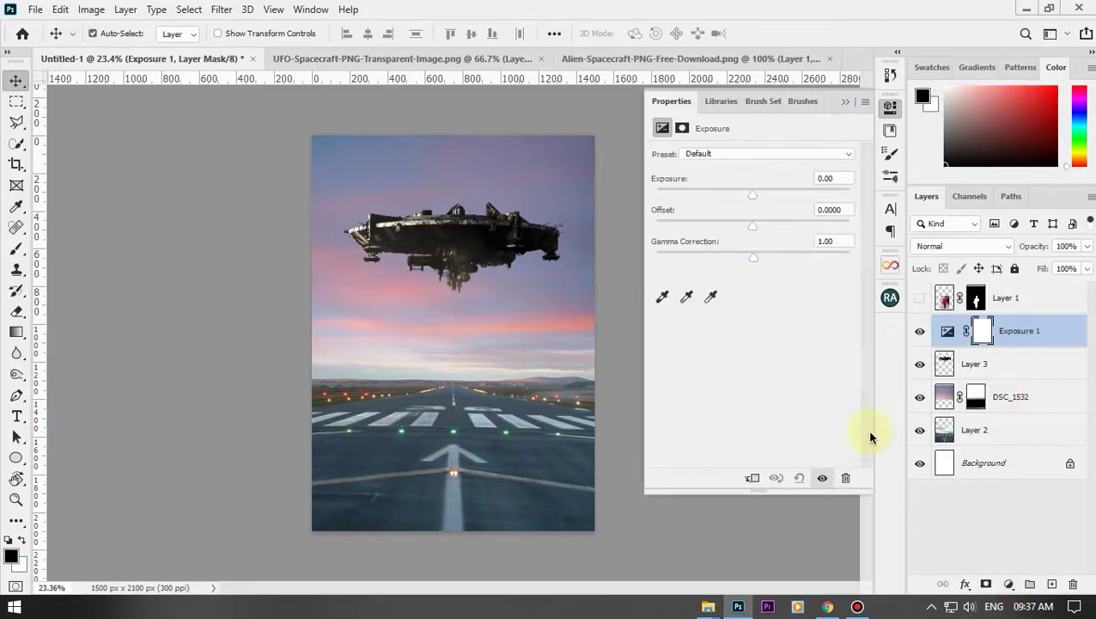
left_click(753, 478)
mouse_move(753, 257)
left_mouse_down()
mouse_move(701, 250)
mouse_move(720, 258)
left_mouse_up()
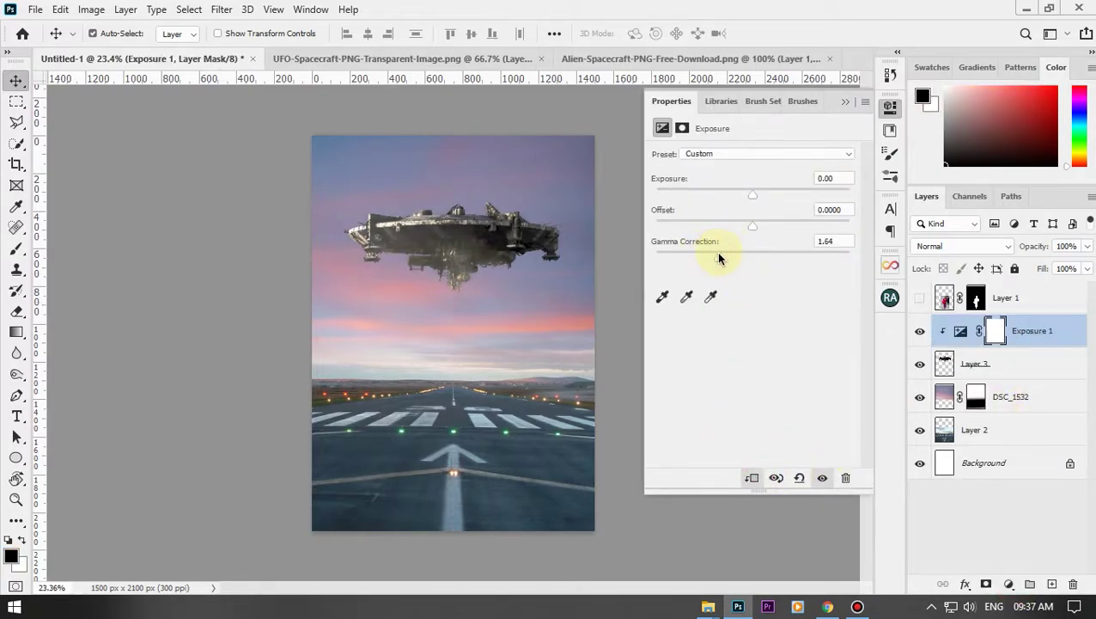
left_click_drag(753, 194, 767, 190)
- Reset exposure to 0, lower the offset, and bring gamma down to 0.88
left_click(842, 177)
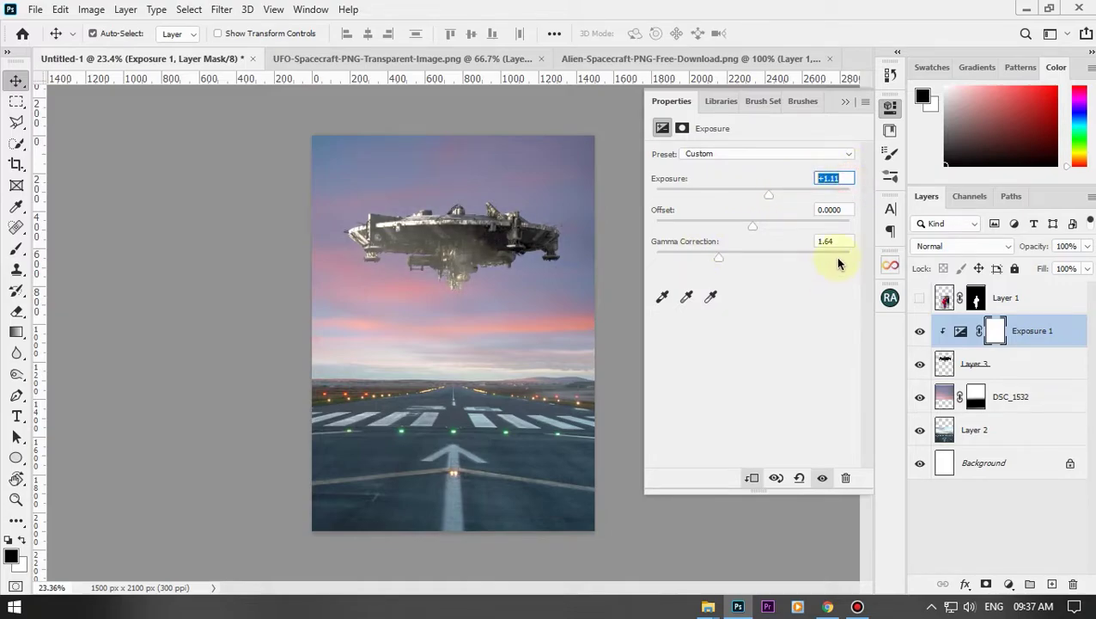
type("0")
left_click(833, 241)
type("0")
key("Return")
key("Return")
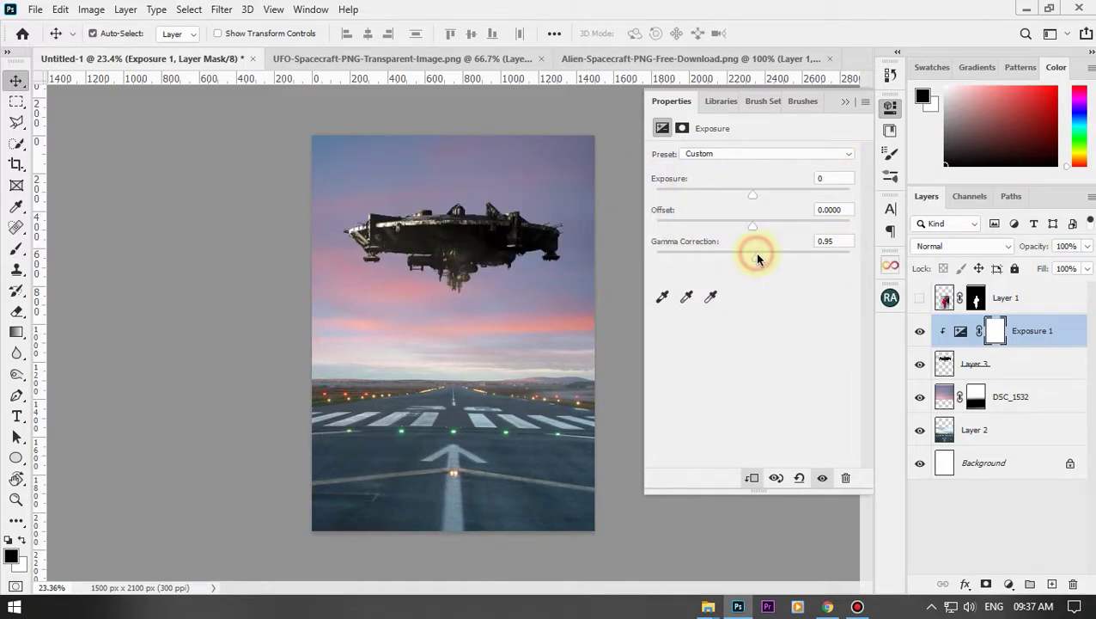
mouse_move(753, 226)
left_mouse_down()
mouse_move(734, 228)
mouse_move(762, 226)
mouse_move(762, 258)
left_mouse_up()
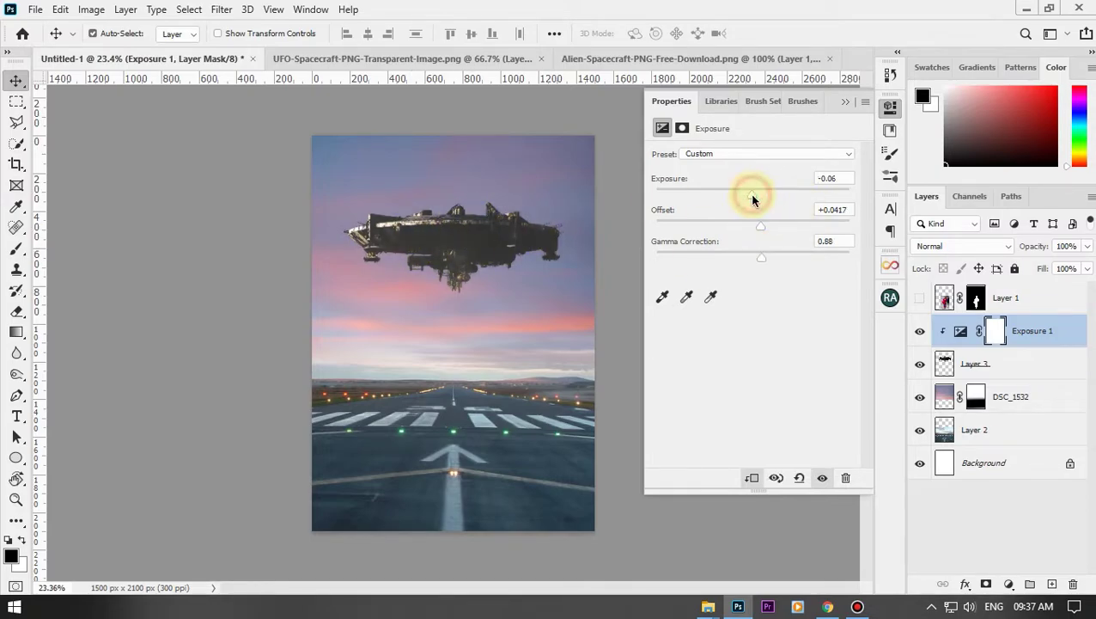
mouse_move(749, 192)
left_mouse_down()
mouse_move(766, 196)
mouse_move(754, 200)
left_mouse_up()
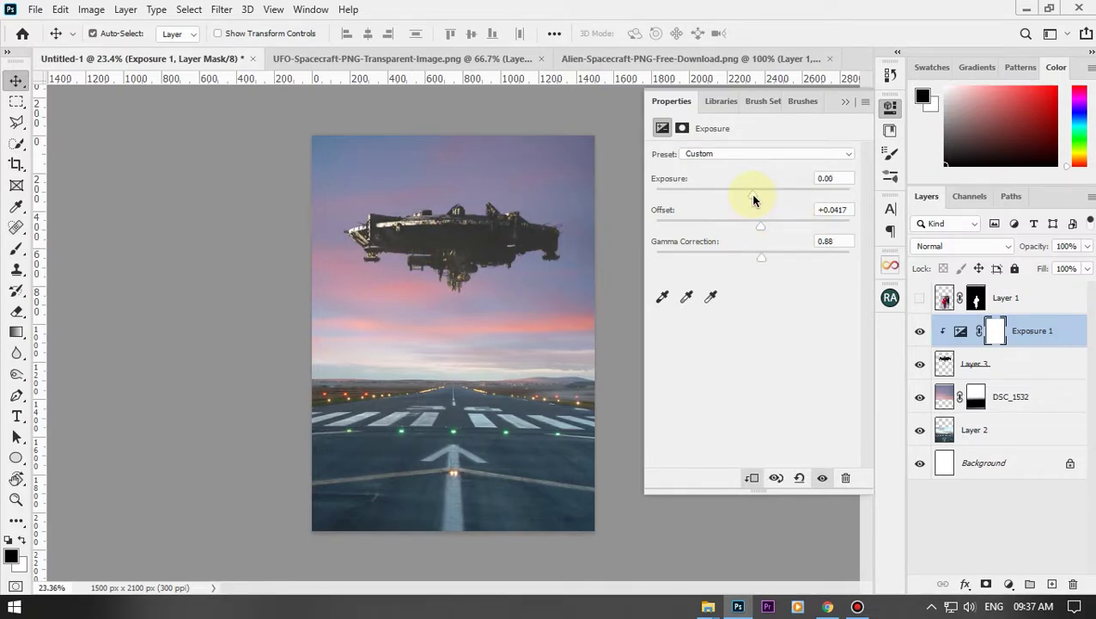
- Add a white Solid Color fill clipped to the spaceship at 20% opacity
left_click(1010, 583)
left_click(967, 372)
left_click(1038, 125)
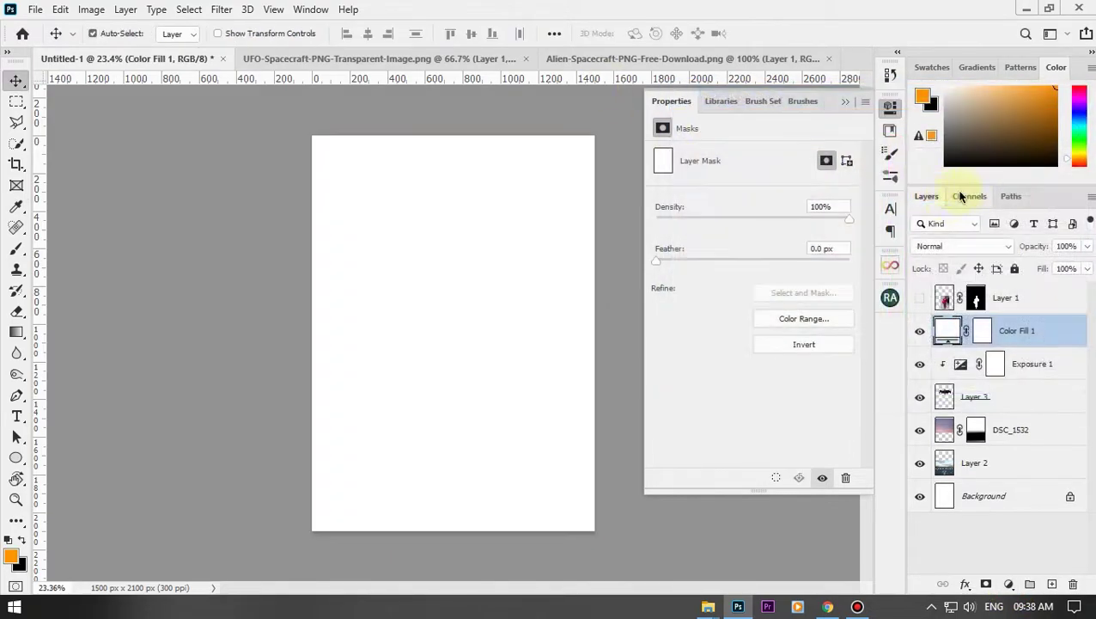
left_click(1027, 347, "alt")
left_click(846, 101)
left_click_drag(1045, 345, 1040, 378)
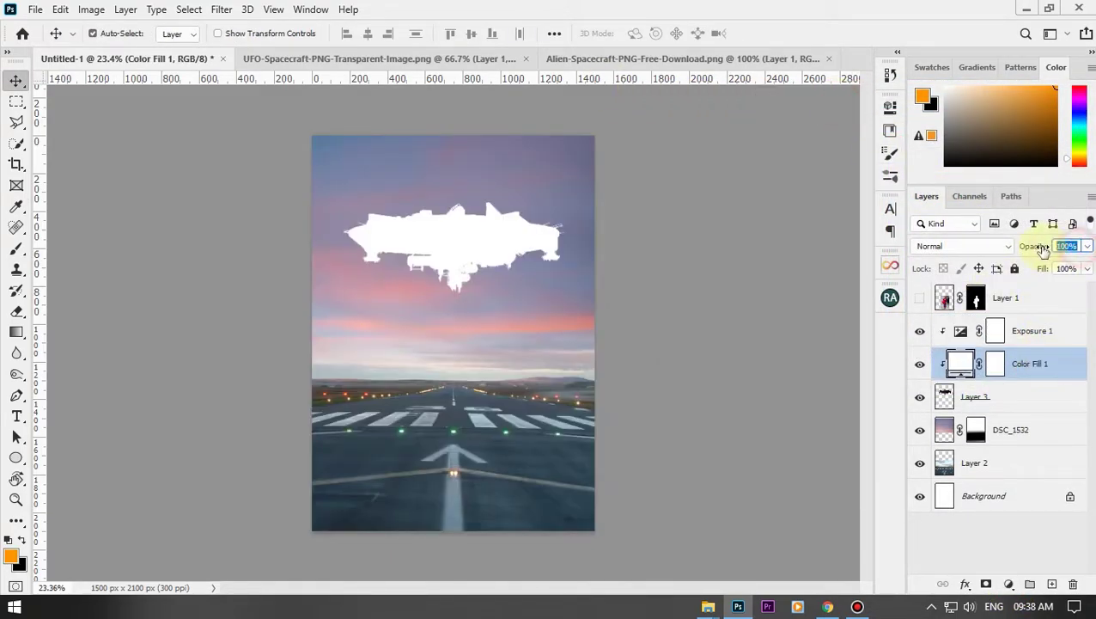
type("20")
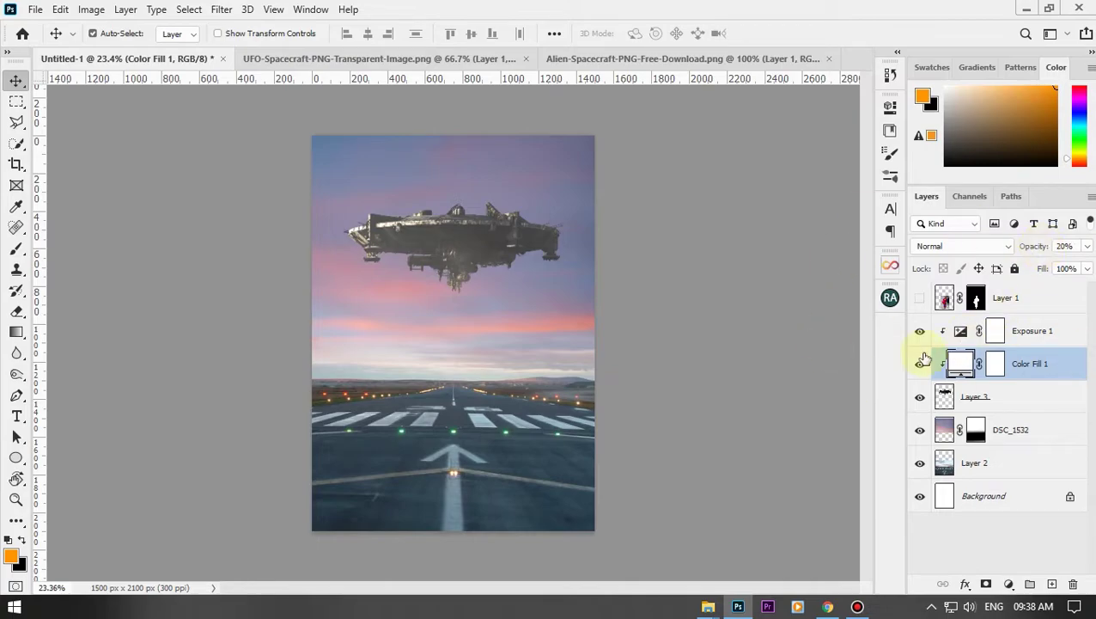
- Group the spaceship and its adjustment layers as 'Space Ships'
left_click(1027, 396, "ctrl")
left_click(1044, 334, "ctrl")
key("ctrl+g")
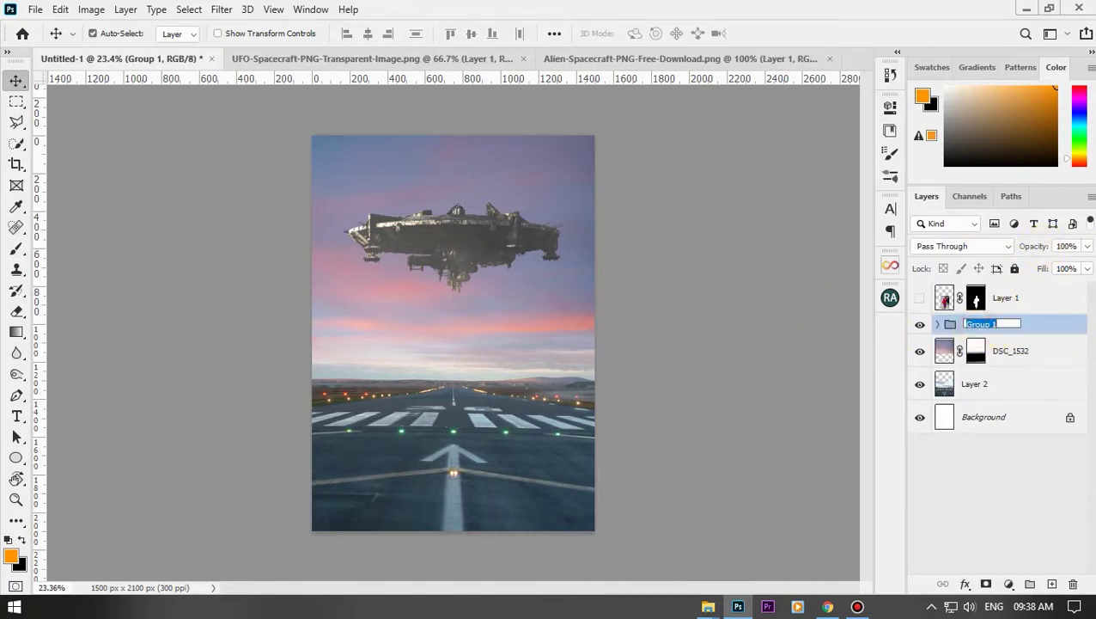
type("Space Ships")
key("Return")
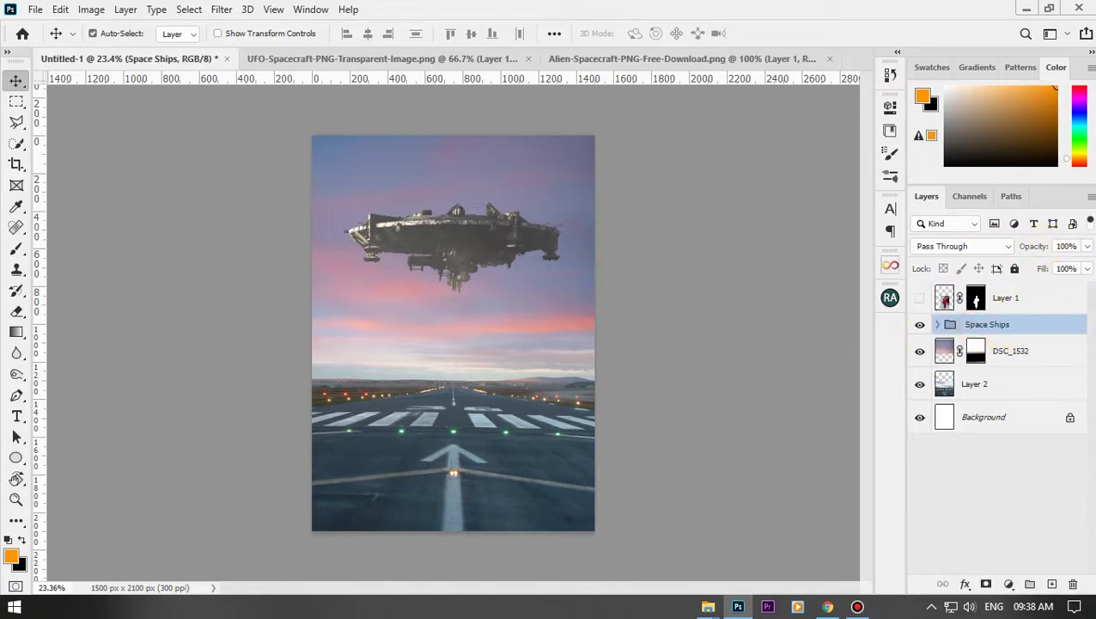
- Put the boy layer into its own group named 'Super hero'
left_click(1034, 298)
key("ctrl+g")
type("Super")
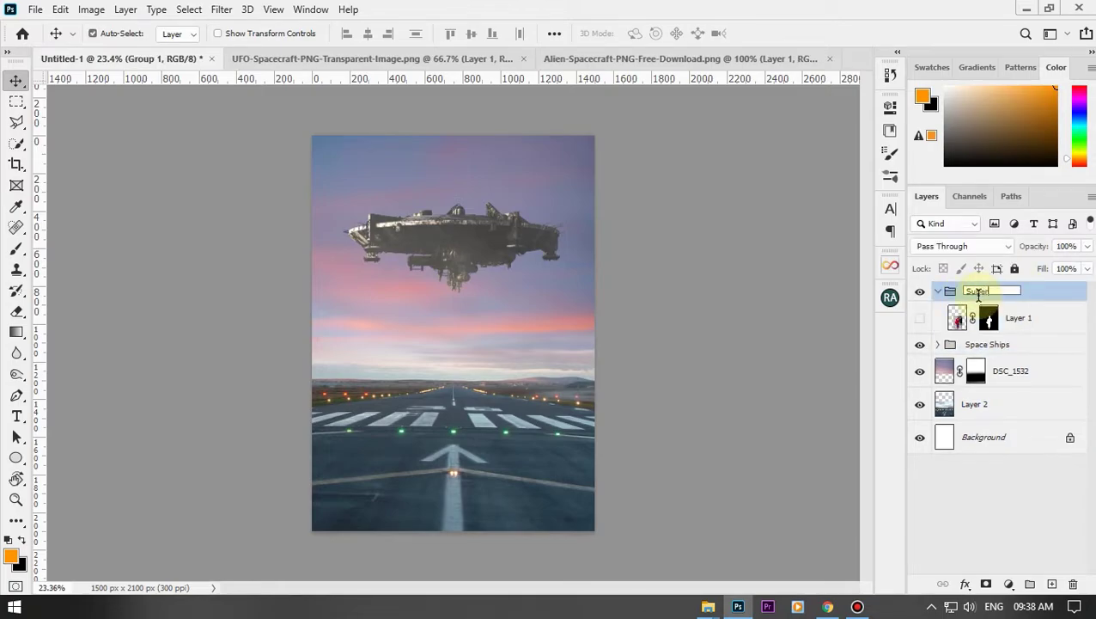
type("hero")
key("Return")
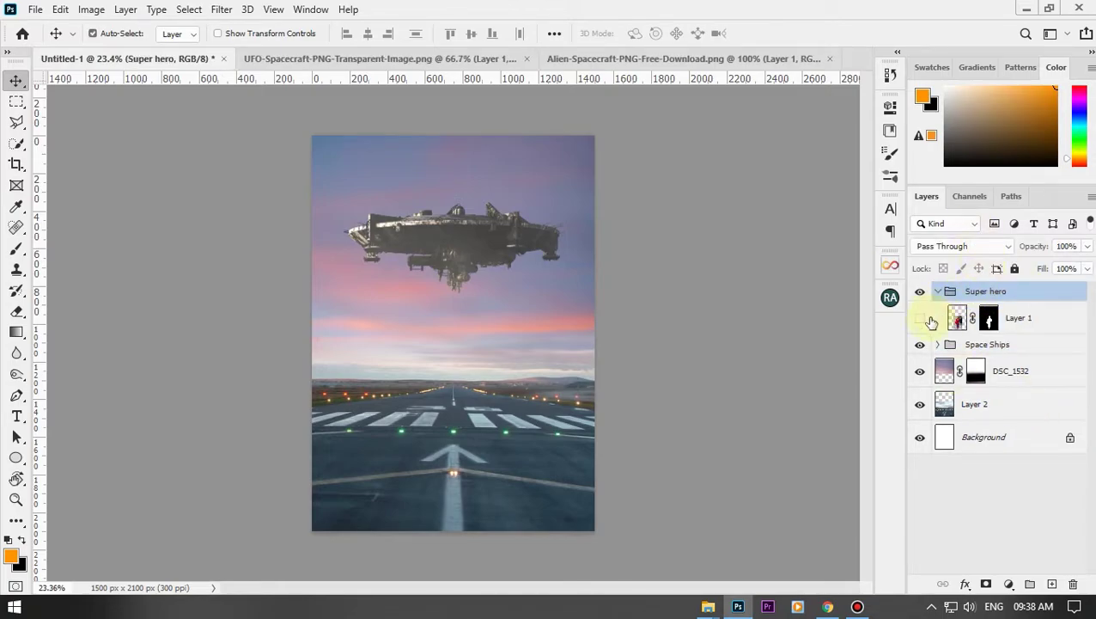
- Group the sunset sky and runway layers as 'BG'
left_click(1034, 379)
left_click(1016, 405, "shift")
key("ctrl+g")
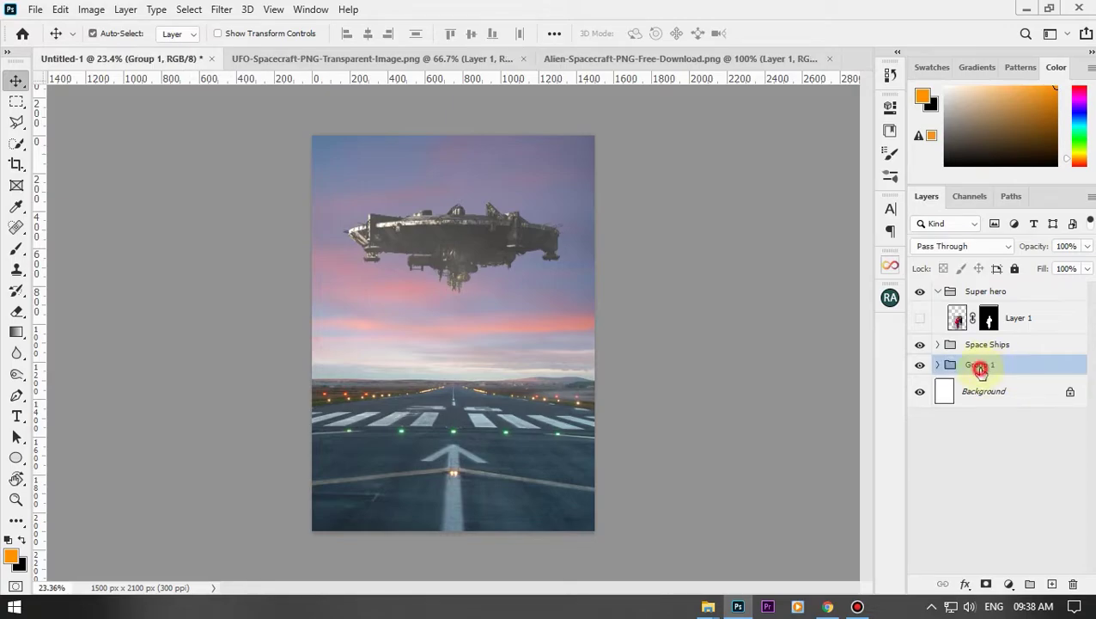
type("BG")
key("Return")
left_click(937, 365)
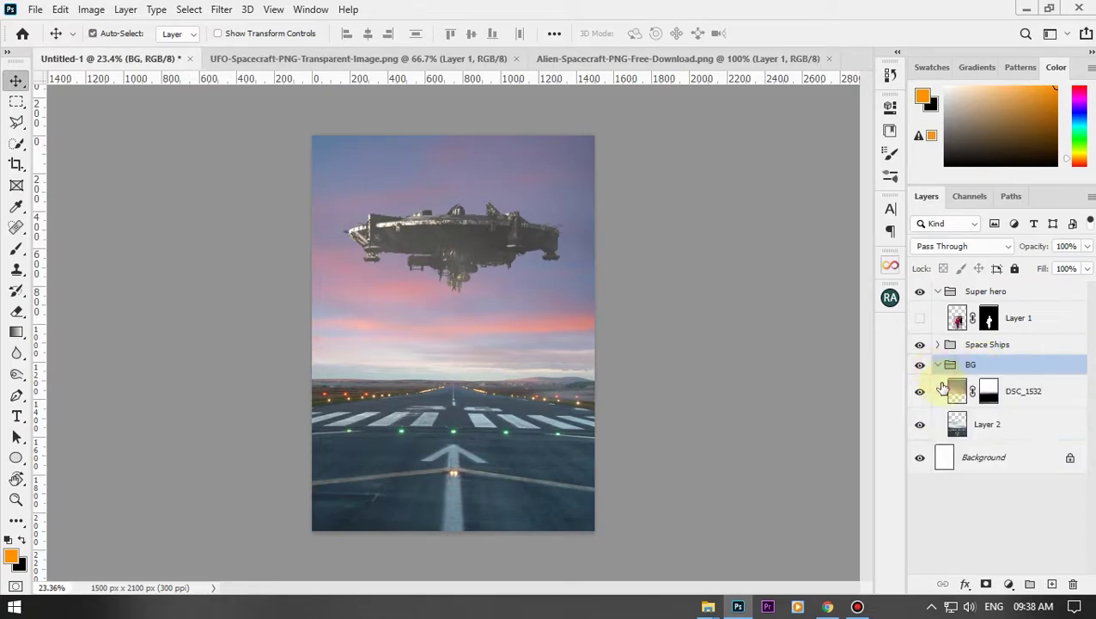
- Add a new layer and paint white smoke over the sky with a large cloud brush
left_click(1057, 397)
left_click(1052, 584)
key("b")
right_click(703, 296)
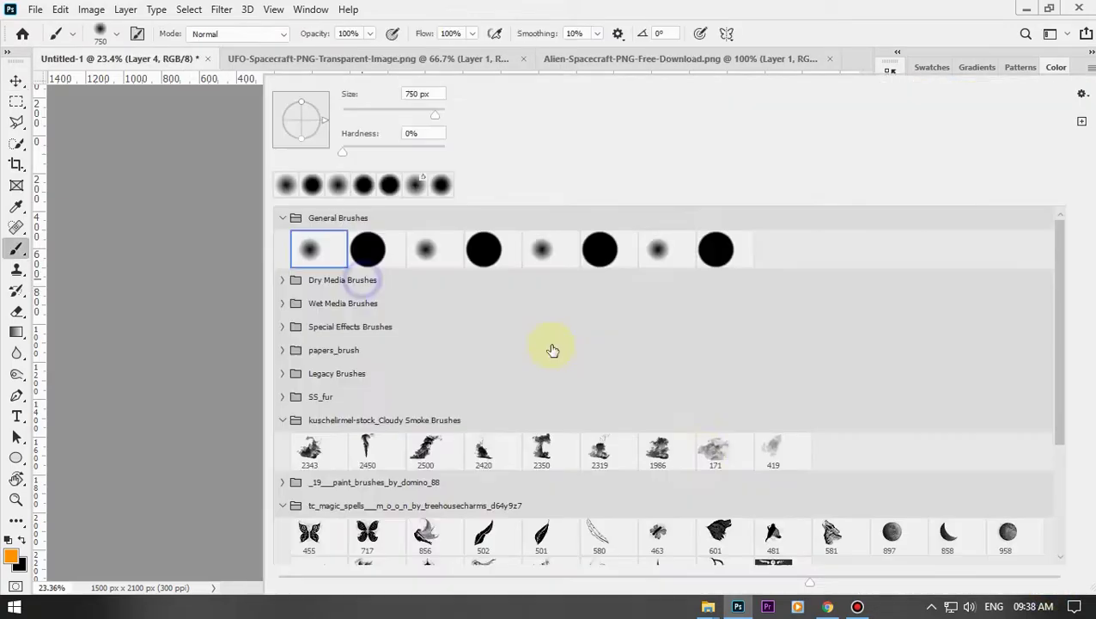
left_click(724, 450)
key("Return")
key("x")
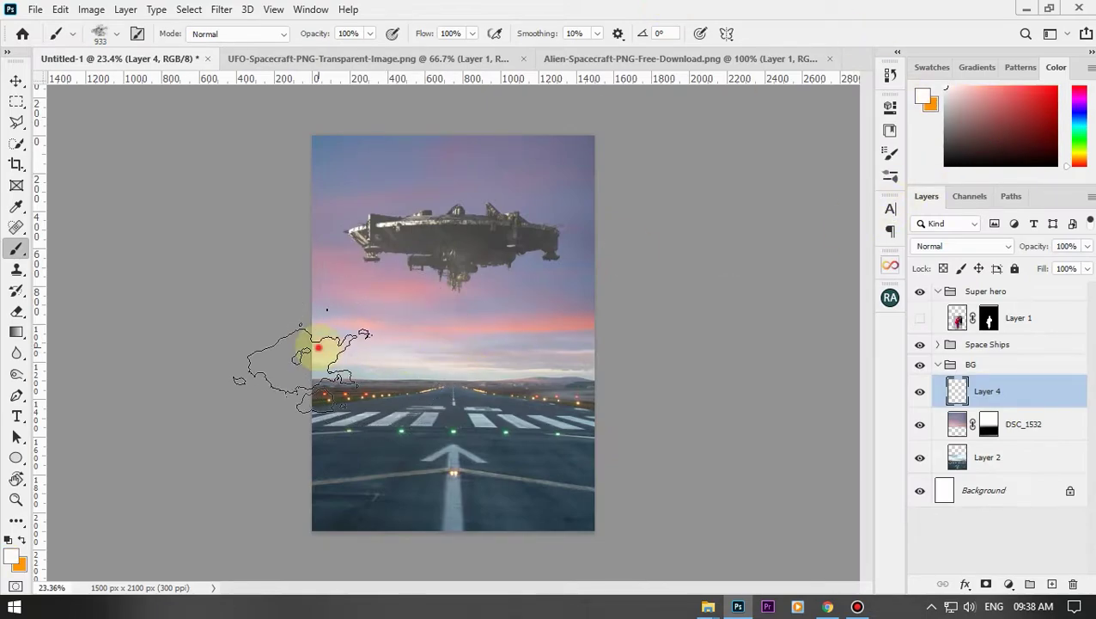
mouse_move(312, 349)
left_mouse_down()
mouse_move(604, 315)
mouse_move(318, 302)
left_mouse_up()
- Move the smoke layer to the top of the stack and soften it with Gaussian Blur
left_click_drag(1028, 391, 1040, 286)
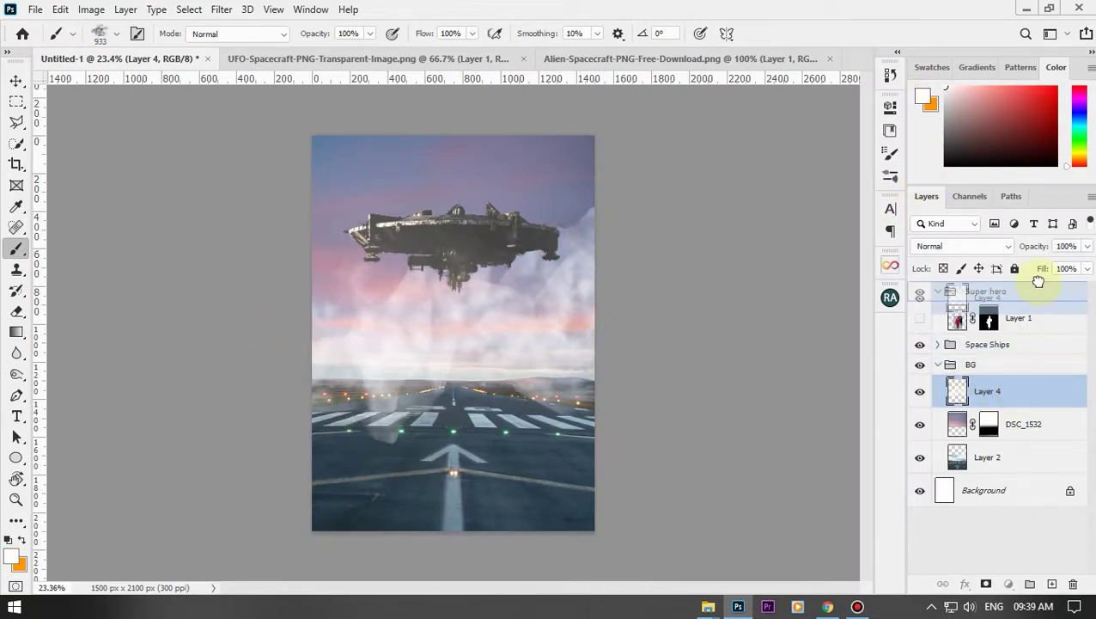
left_click(962, 246)
left_click(930, 208)
left_click(222, 10)
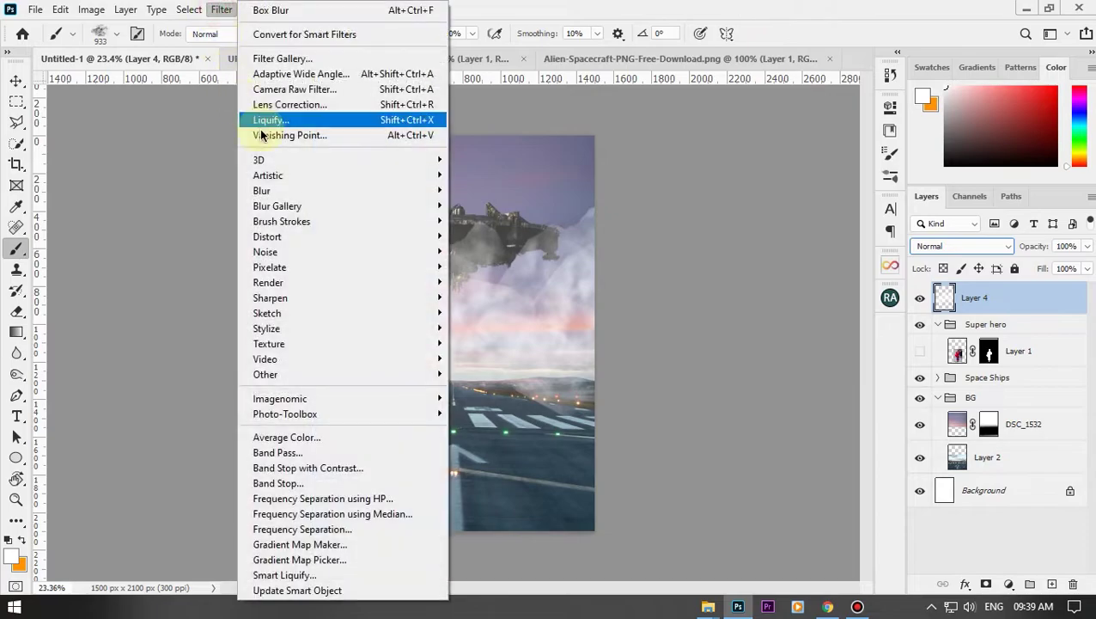
left_click(492, 251)
key("Return")
key("b")
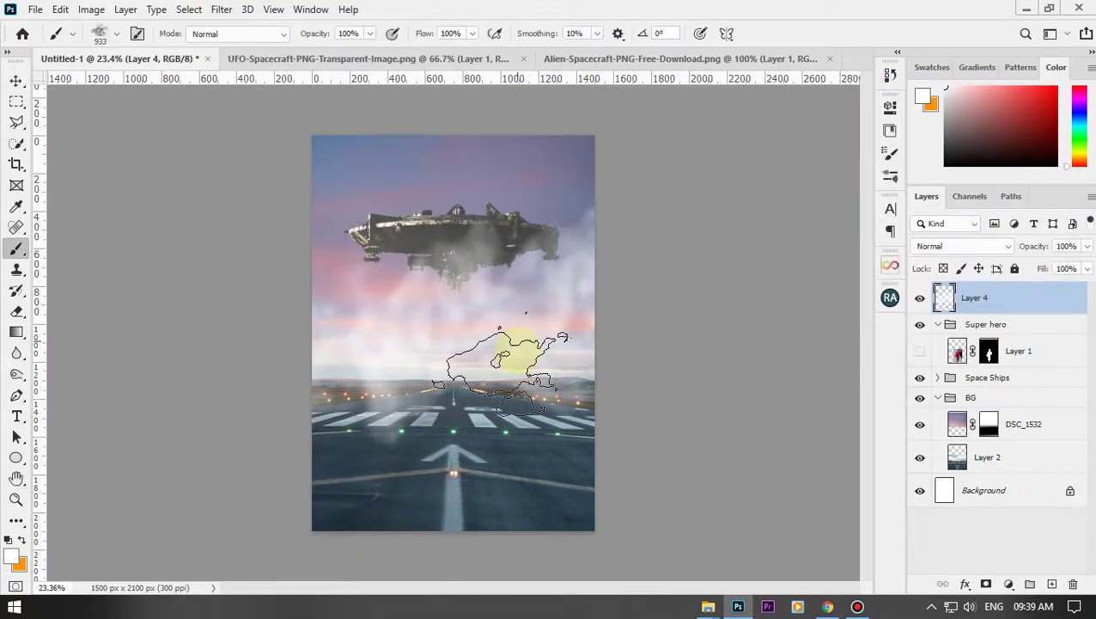
key("e")
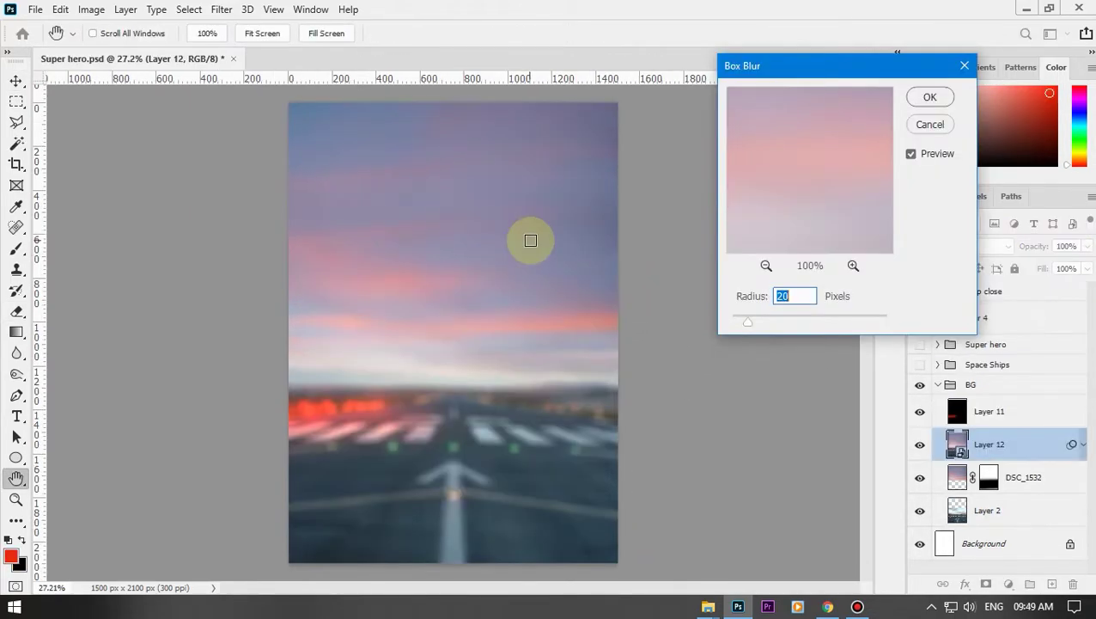
- Apply a radius 10 Box Blur to the background, masking it off the foreground
type("10")
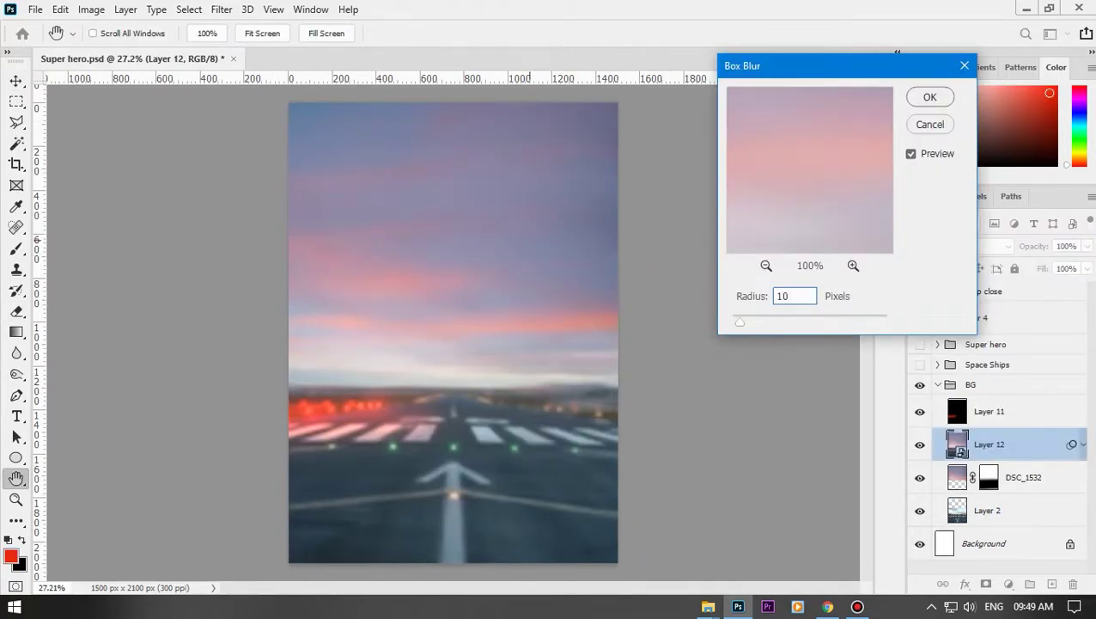
key("Return")
left_click(983, 477)
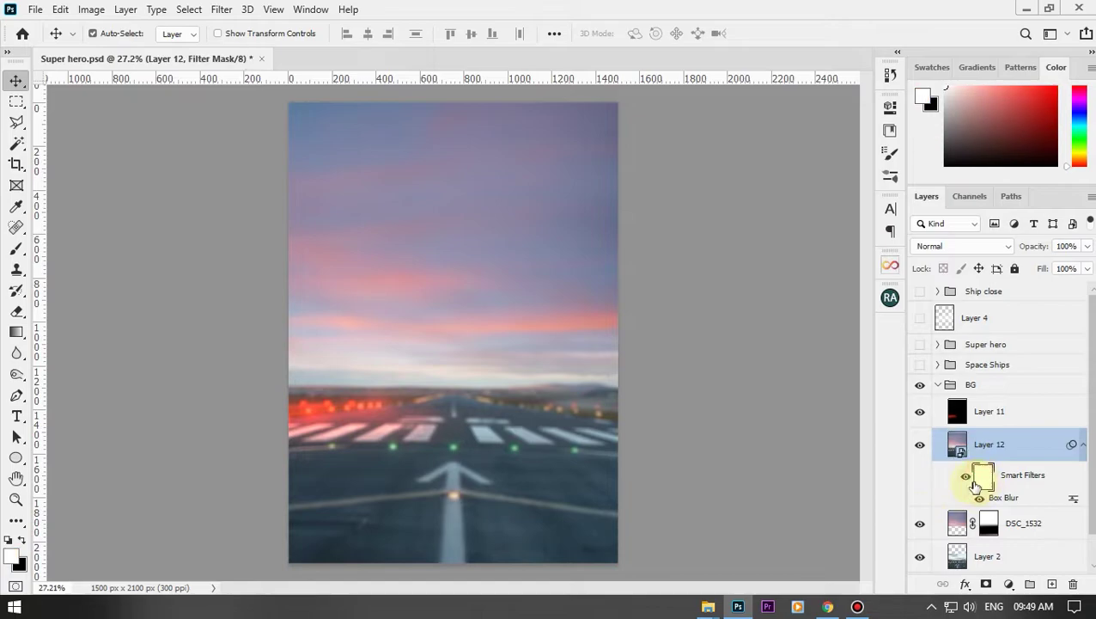
key("b")
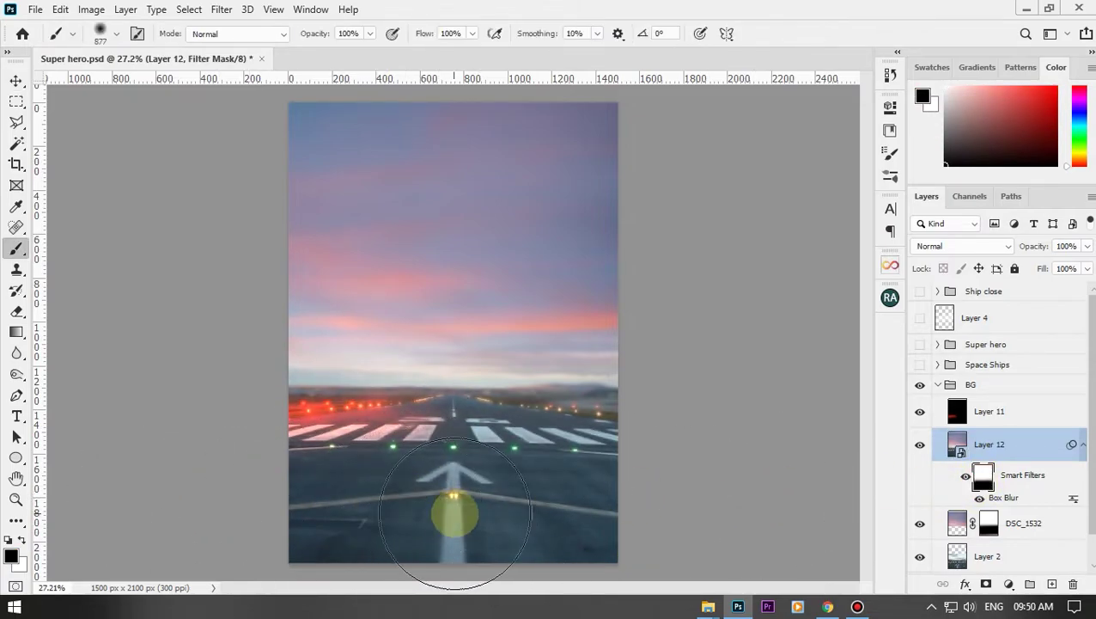
key("v")
left_click(1083, 444)
left_click(938, 384)
- Stamp the visible spaceships into a new Layer 13 and convert it to a smart object
left_click(938, 364)
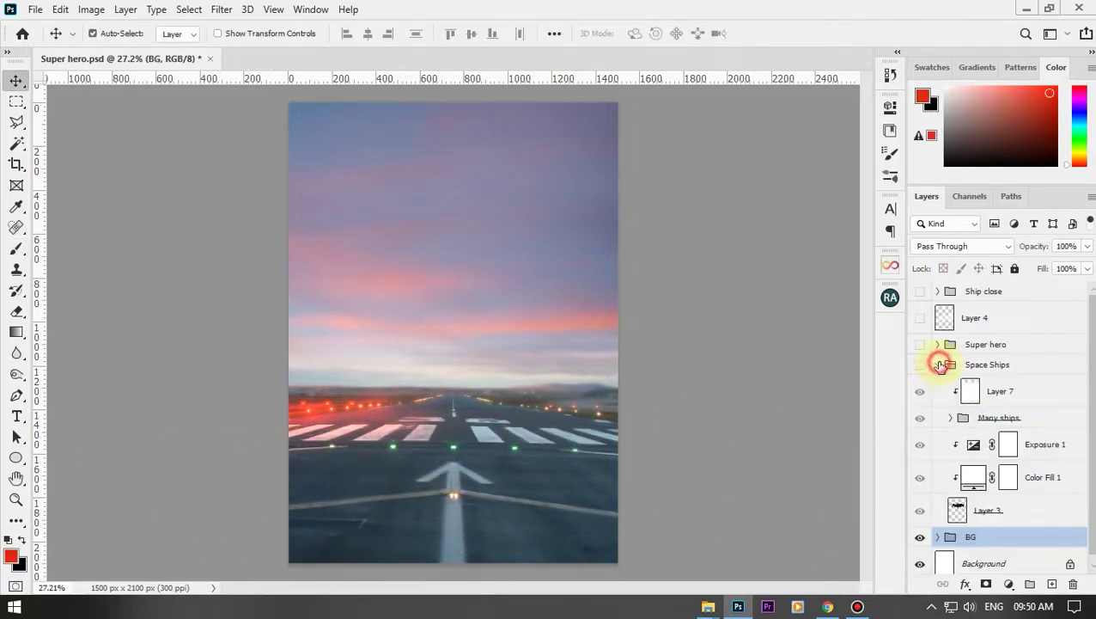
left_click(920, 536)
left_click(920, 562)
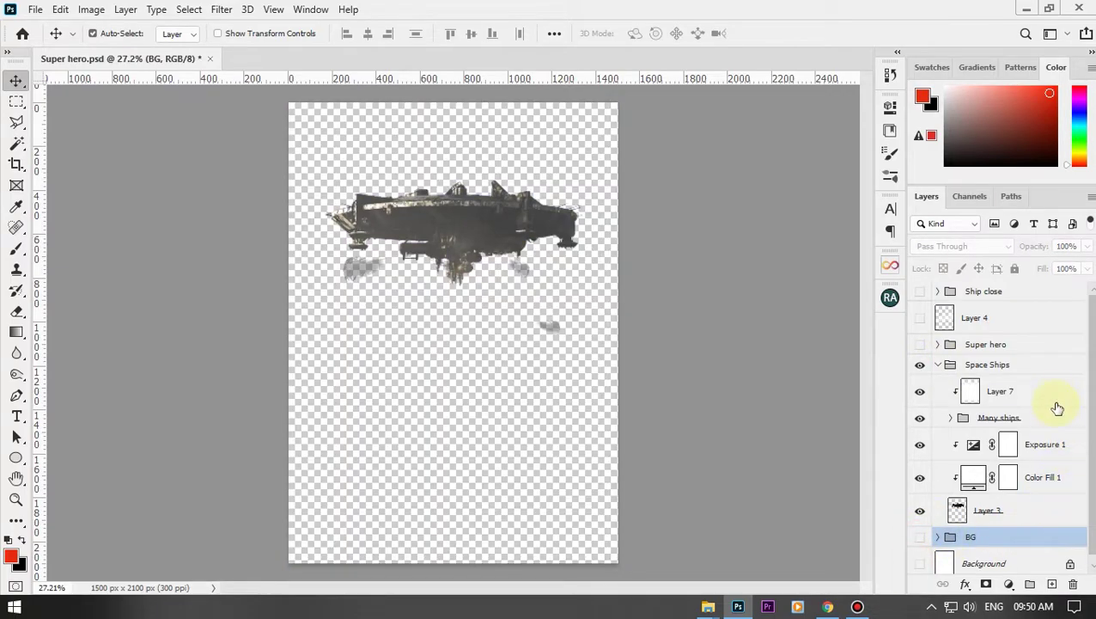
left_click(1055, 397)
key("ctrl+shift+alt+e")
scroll(1057, 403, "down", 2)
left_click(920, 530)
left_click(920, 557)
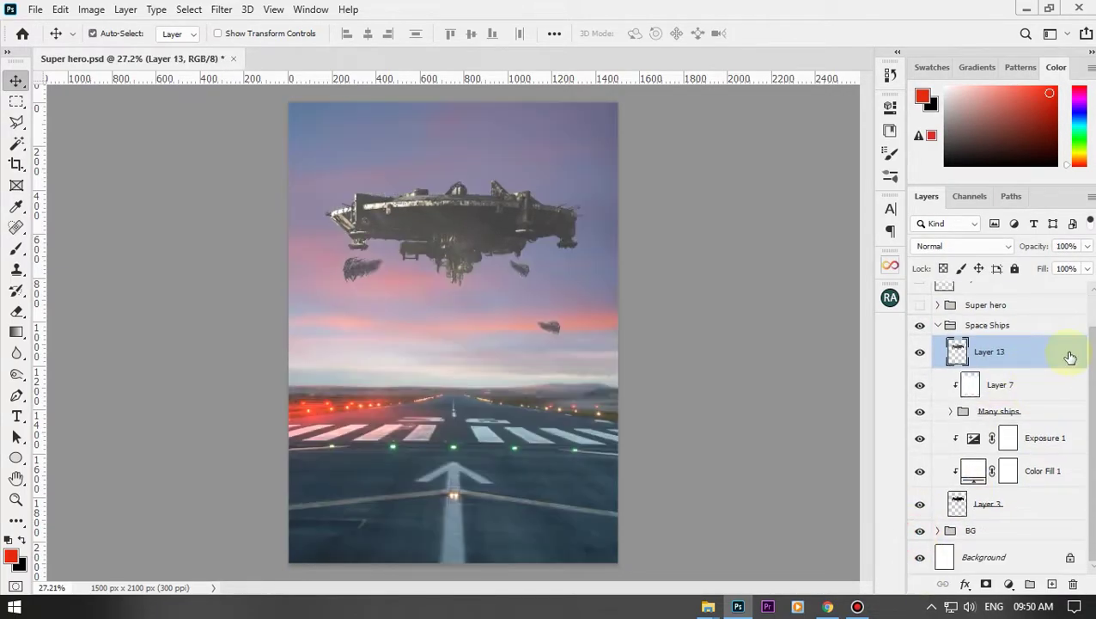
right_click(1067, 356)
left_click(911, 221)
scroll(1065, 345, "up", 2)
- Box-blur the stamped spaceships and show the Super hero group with the boy
left_click(221, 8)
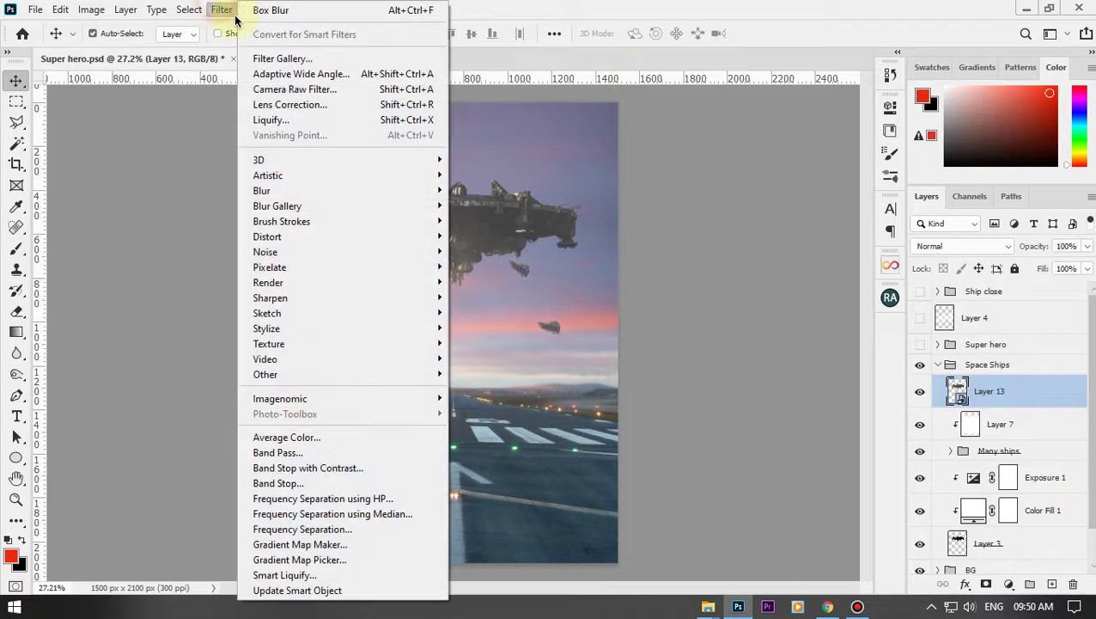
left_click(249, 24)
key("Return")
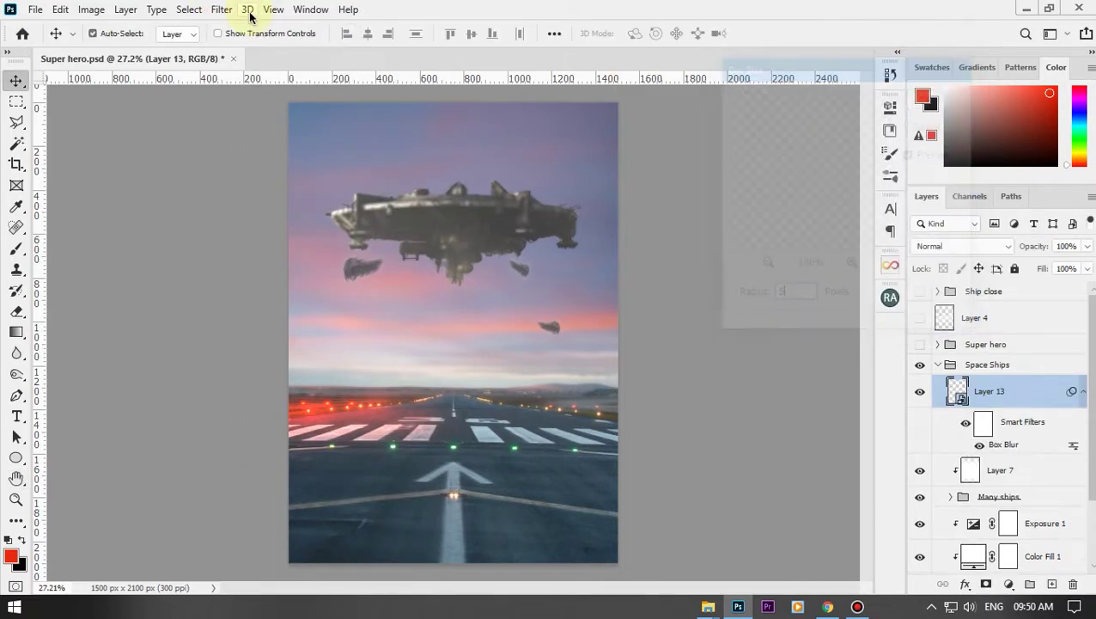
key("Delete")
left_click(938, 365)
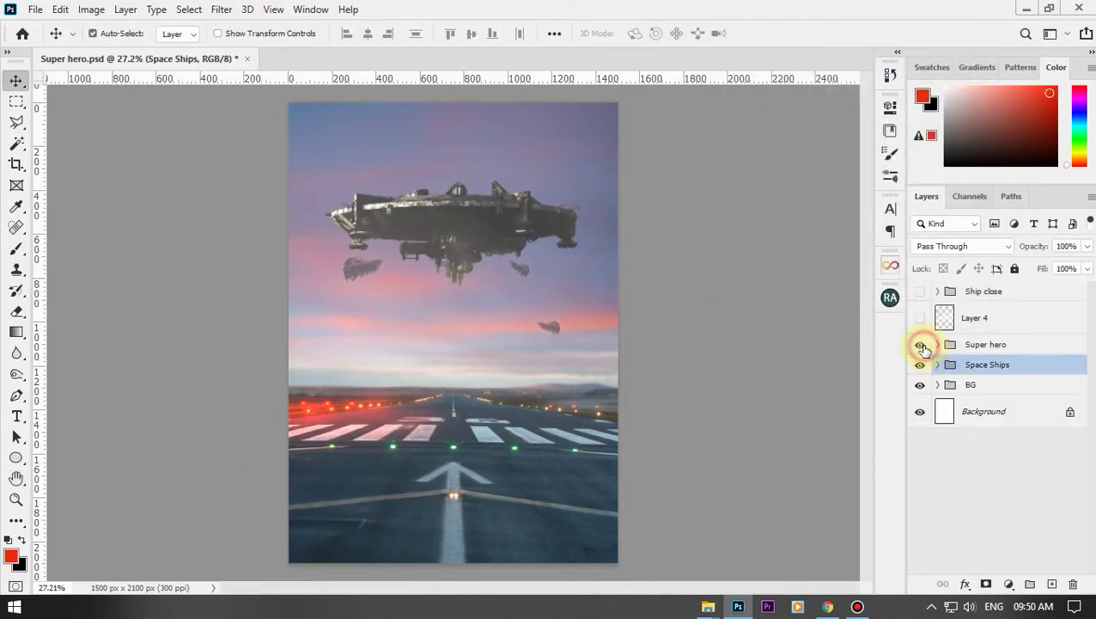
left_click(937, 345)
right_click(989, 364)
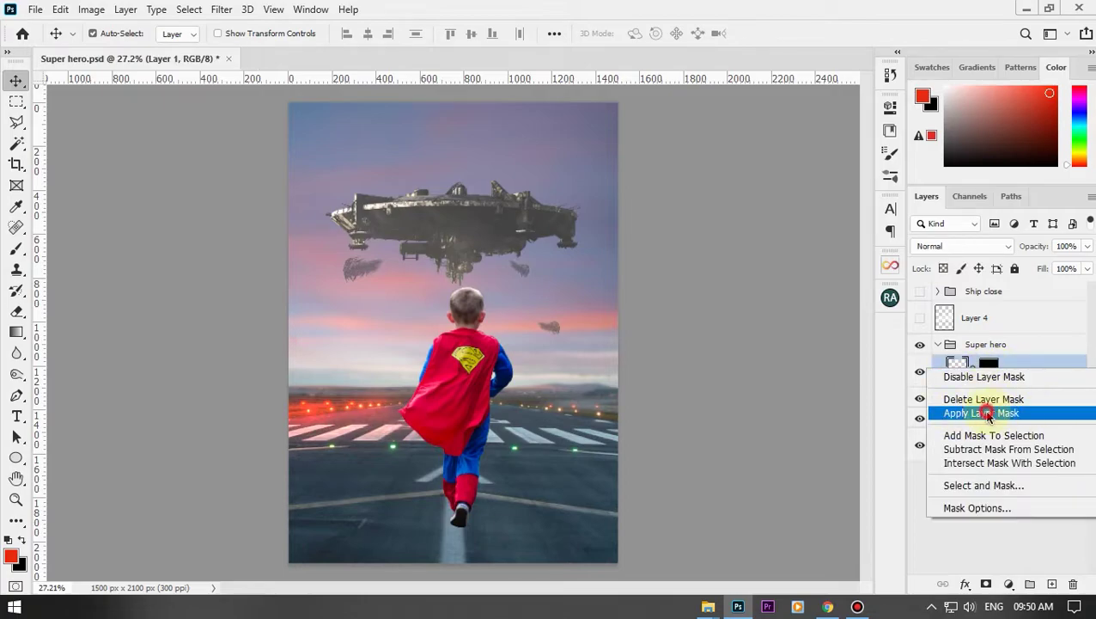
- Apply the boy's mask, make him a smart object, show smoke and Ship close, raise Super hero
left_click(994, 413)
right_click(1008, 367)
left_click(825, 222)
left_click(919, 318)
left_click(920, 291)
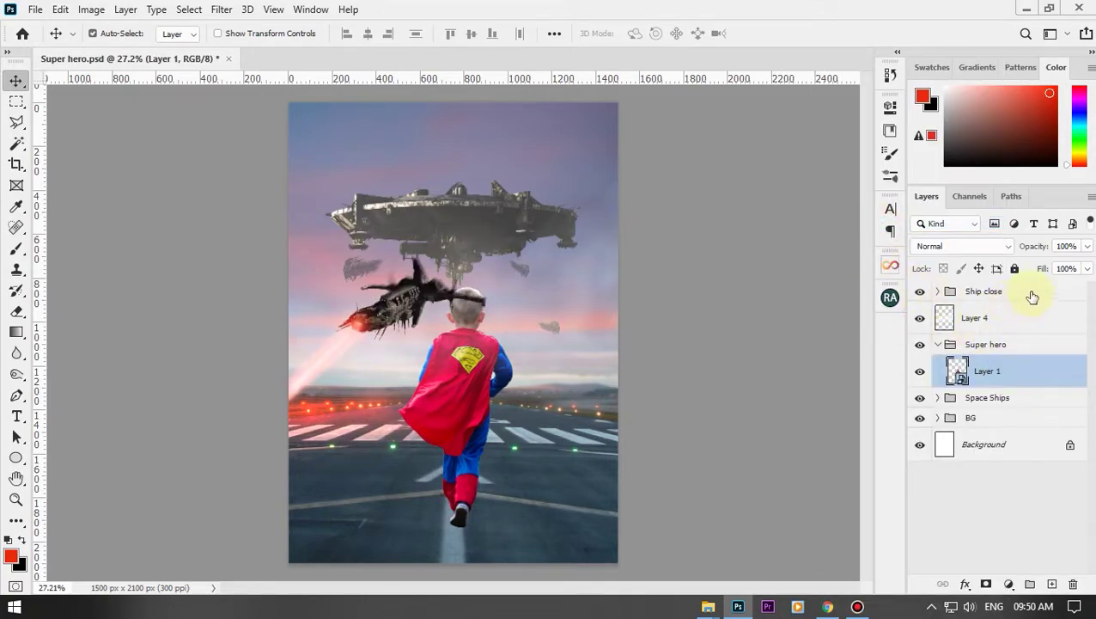
left_click_drag(1044, 281, 1031, 302)
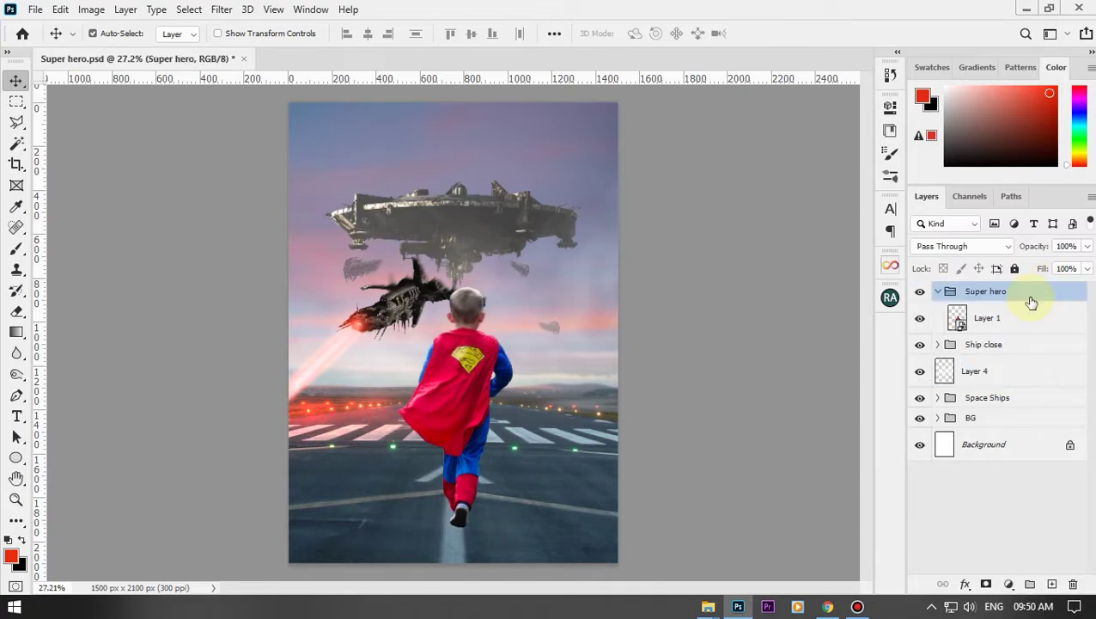
- Add a Levels adjustment to the close spaceship with Output black set to 30
left_click(939, 345)
left_click(1044, 505)
left_click(1009, 584)
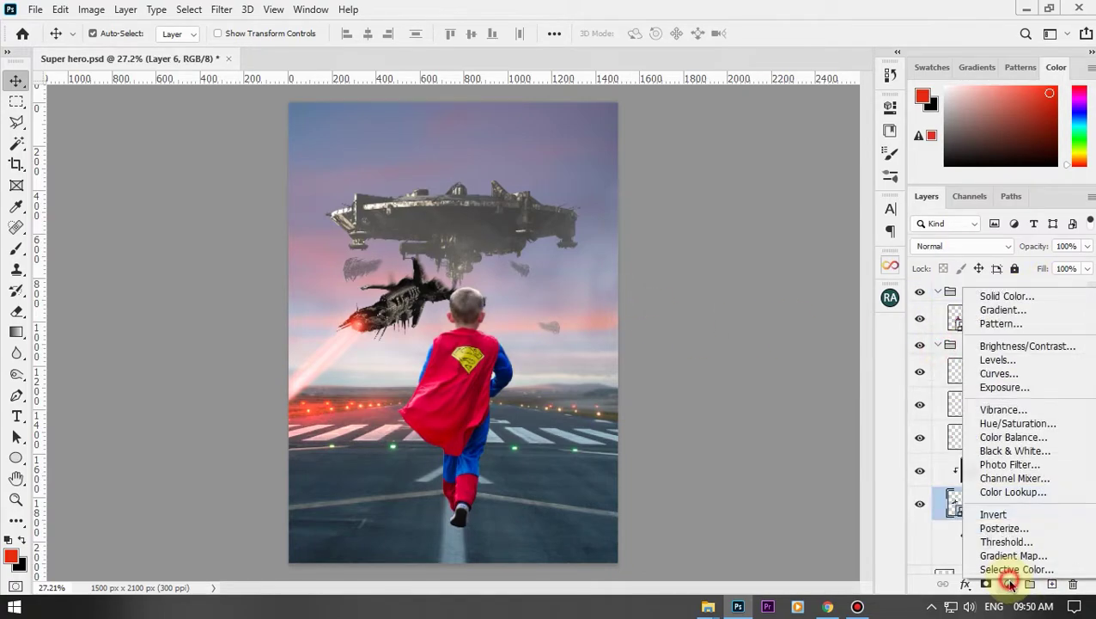
left_click(1001, 359)
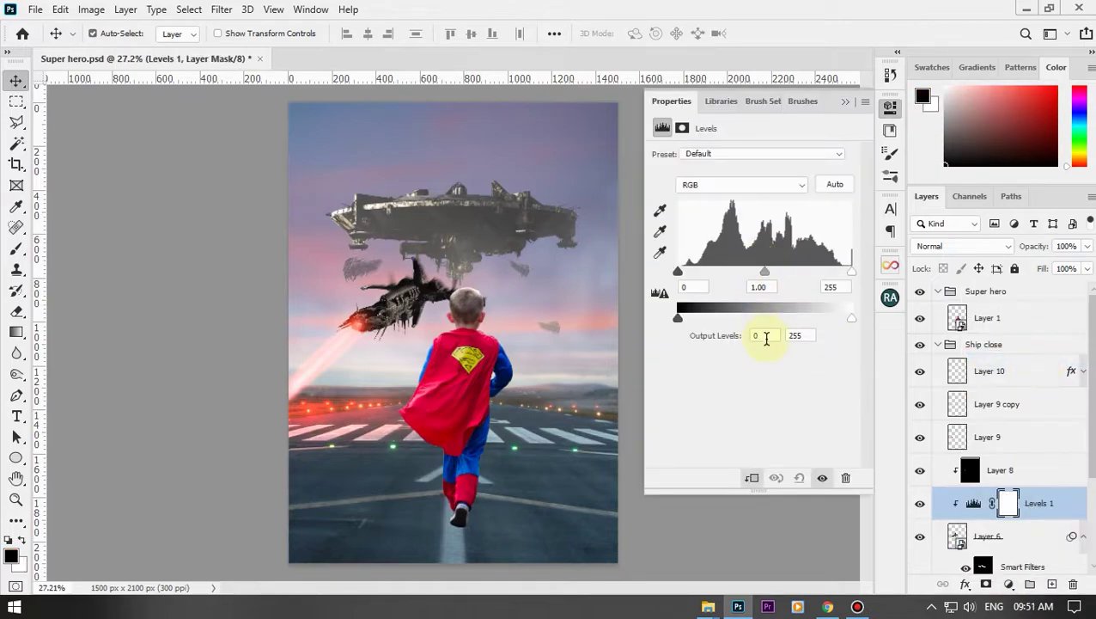
left_click_drag(678, 318, 707, 320)
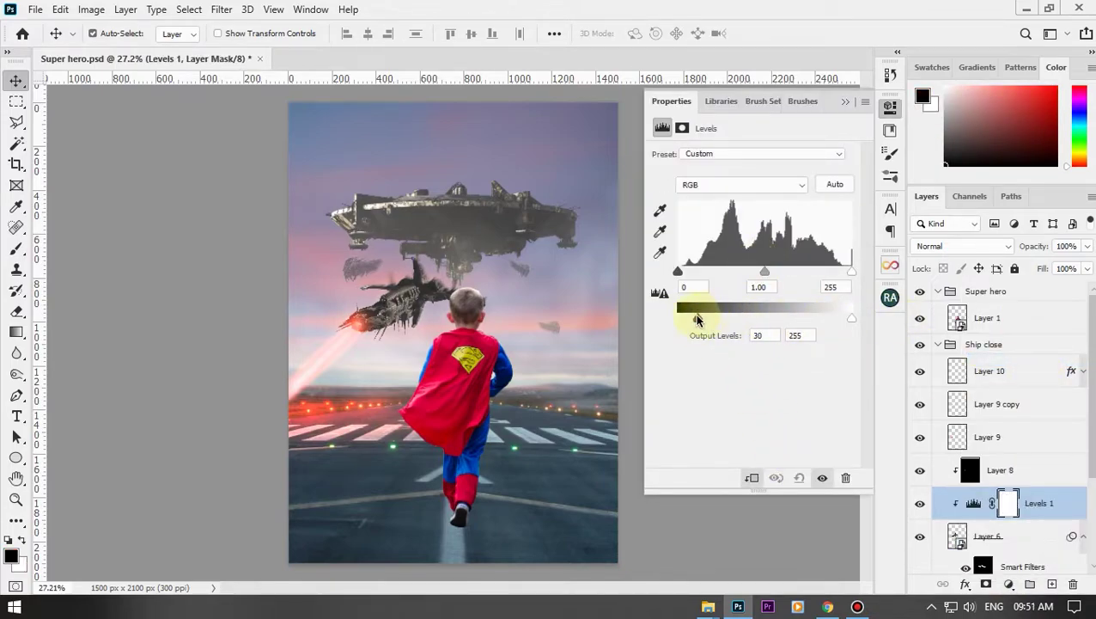
left_click(846, 102)
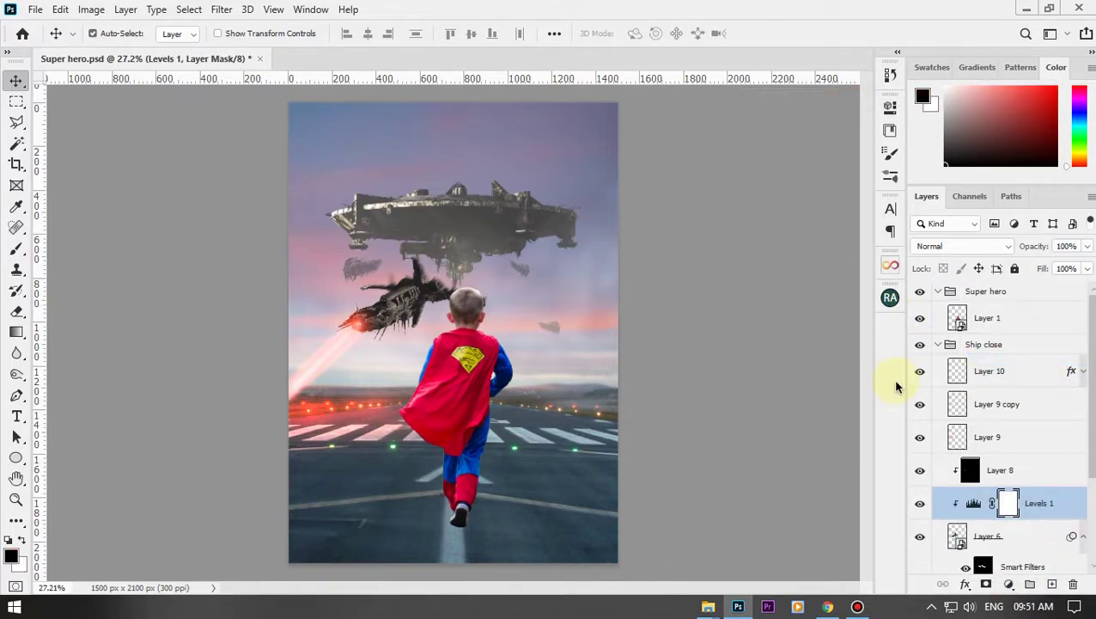
left_click(940, 344)
- Enlarge the boy slightly on the runway
left_click(1061, 293)
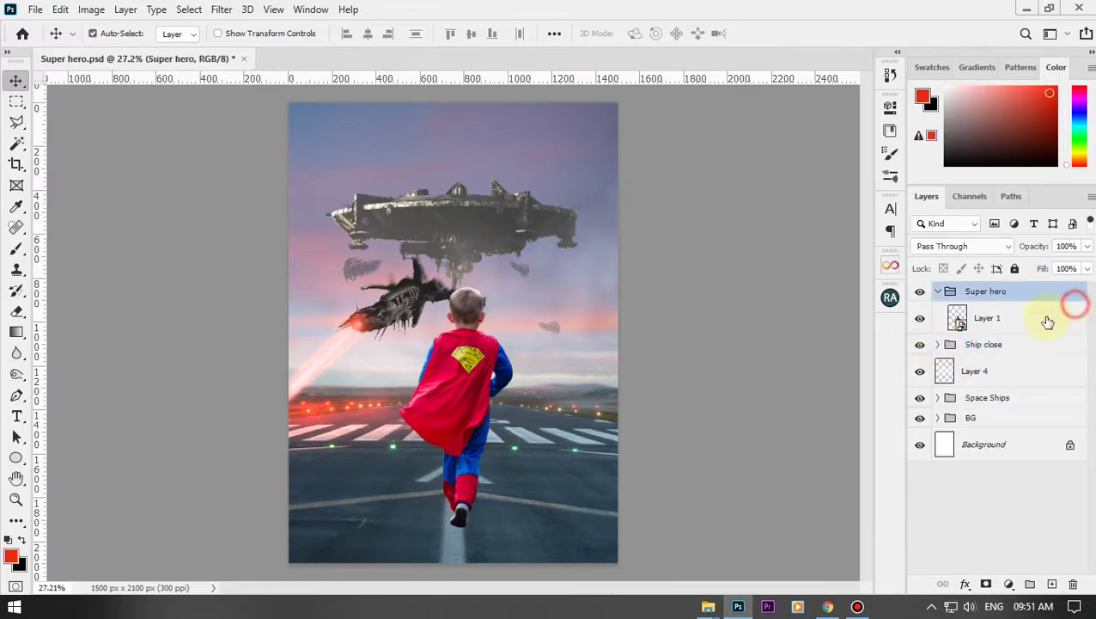
left_click(1036, 318)
key("ctrl+t")
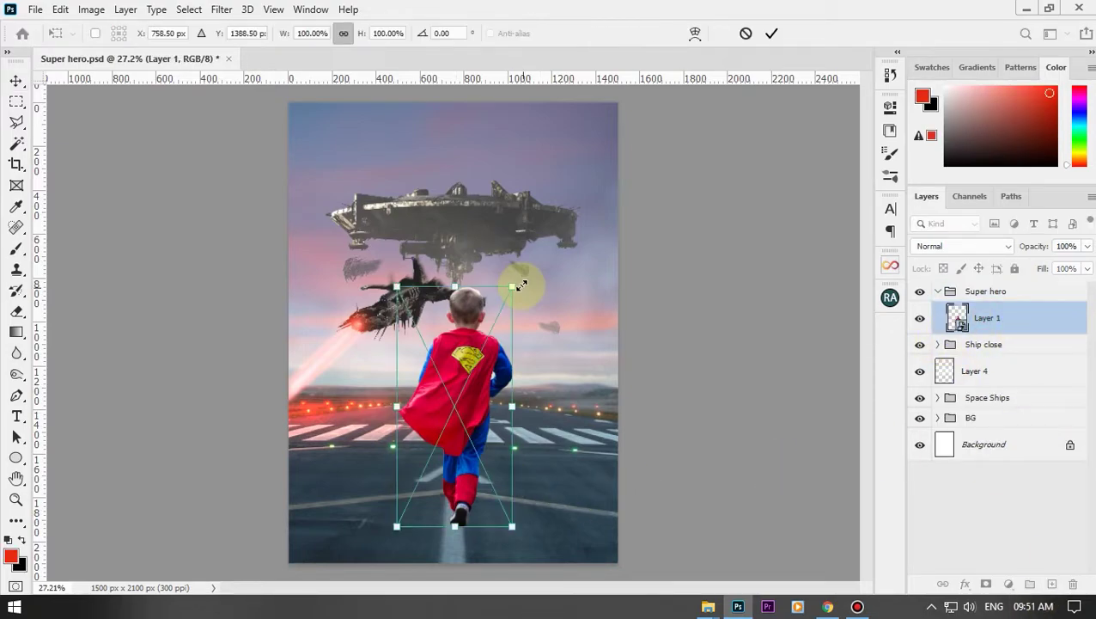
left_click_drag(522, 281, 515, 252)
key("Return")
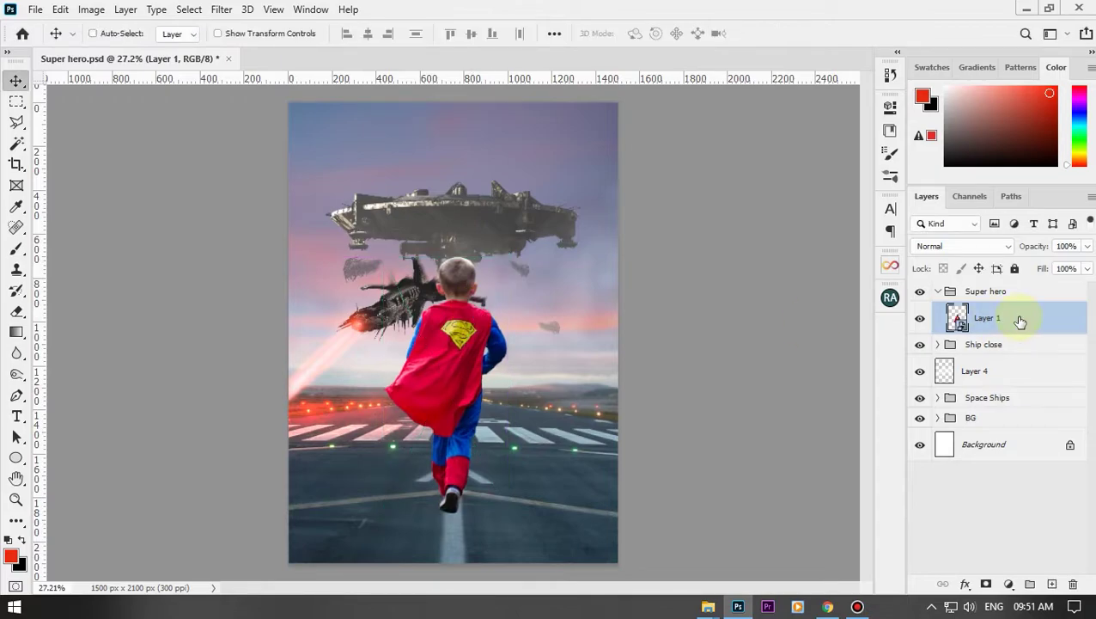
- Duplicate the boy below himself and turn the rasterized copy into a black silhouette
left_click_drag(1020, 321, 1040, 348, "alt")
right_click(1085, 348)
left_click(915, 296)
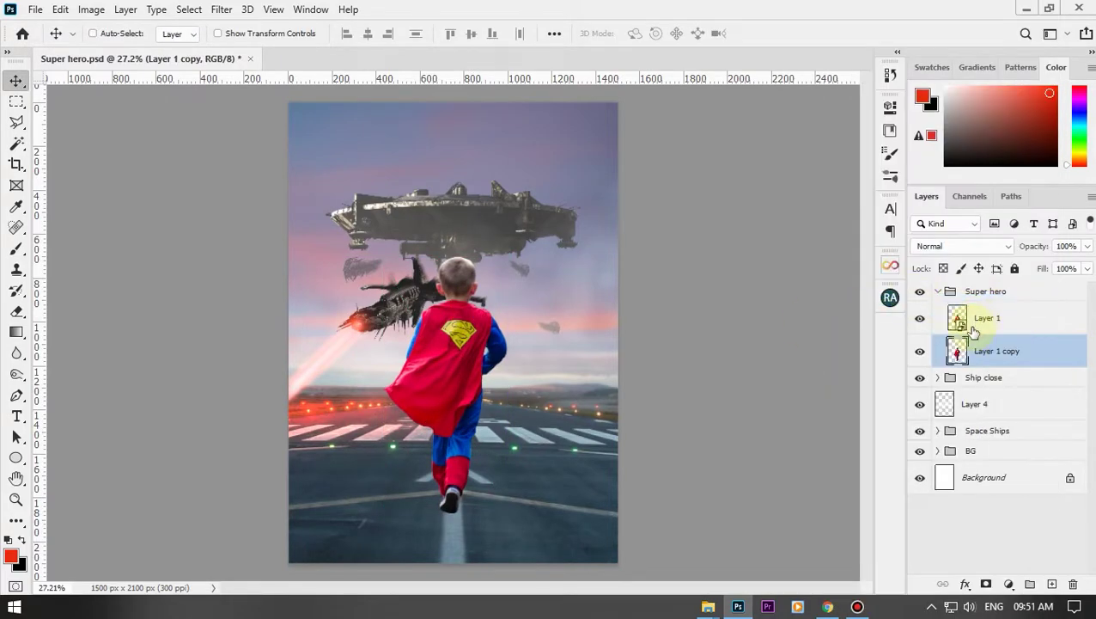
key("ctrl+u")
left_click_drag(468, 280, 372, 284)
key("Return")
key("ctrl+t")
- Distort the black silhouette down onto the runway as a cast shadow
right_click(446, 269)
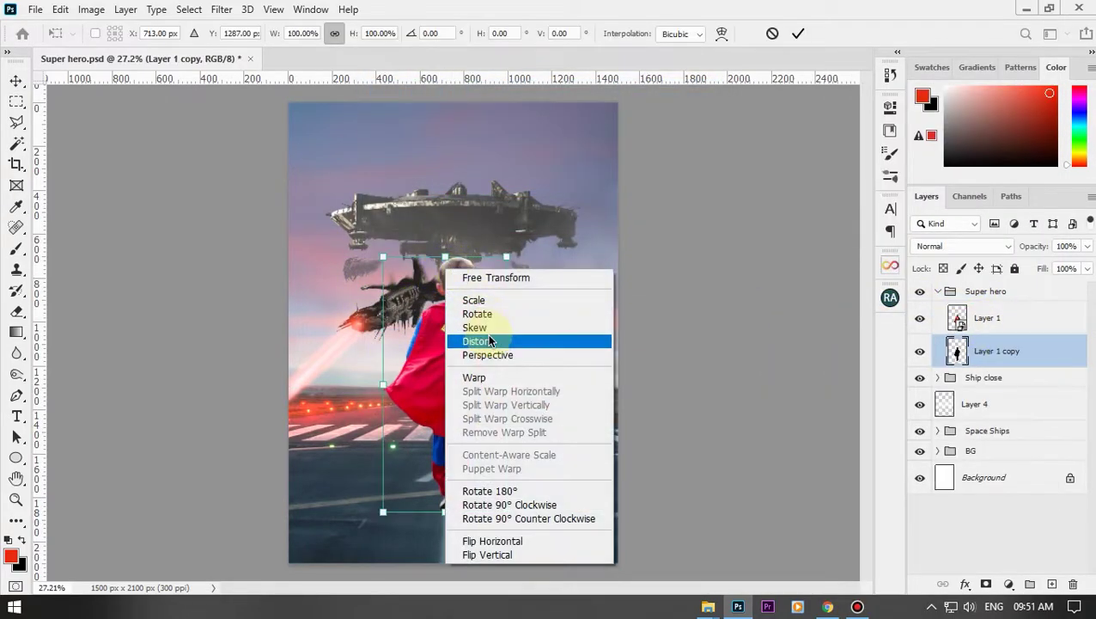
left_click(490, 341)
scroll(471, 341, "down", 2)
mouse_move(447, 284)
left_mouse_down()
mouse_move(454, 539)
mouse_move(444, 479)
left_mouse_up()
key("Return")
scroll(448, 497, "up", 5)
- Blur the shadow with Gaussian Blur 6.2 and fade it to 60% opacity
left_click(221, 9)
left_click(486, 259)
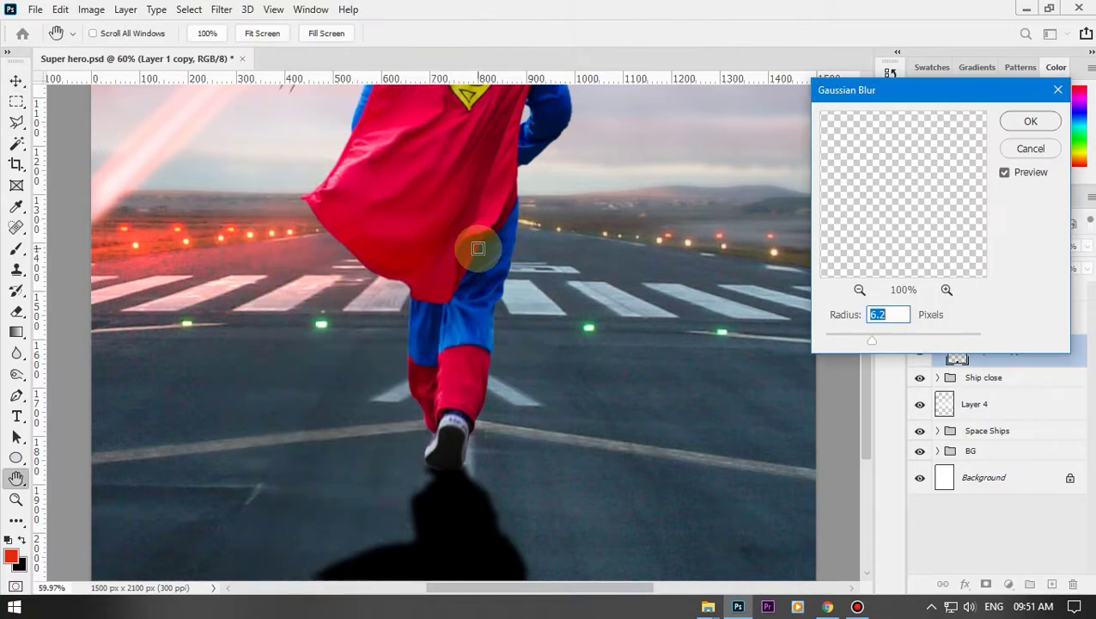
key("Return")
type("60")
key("Return")
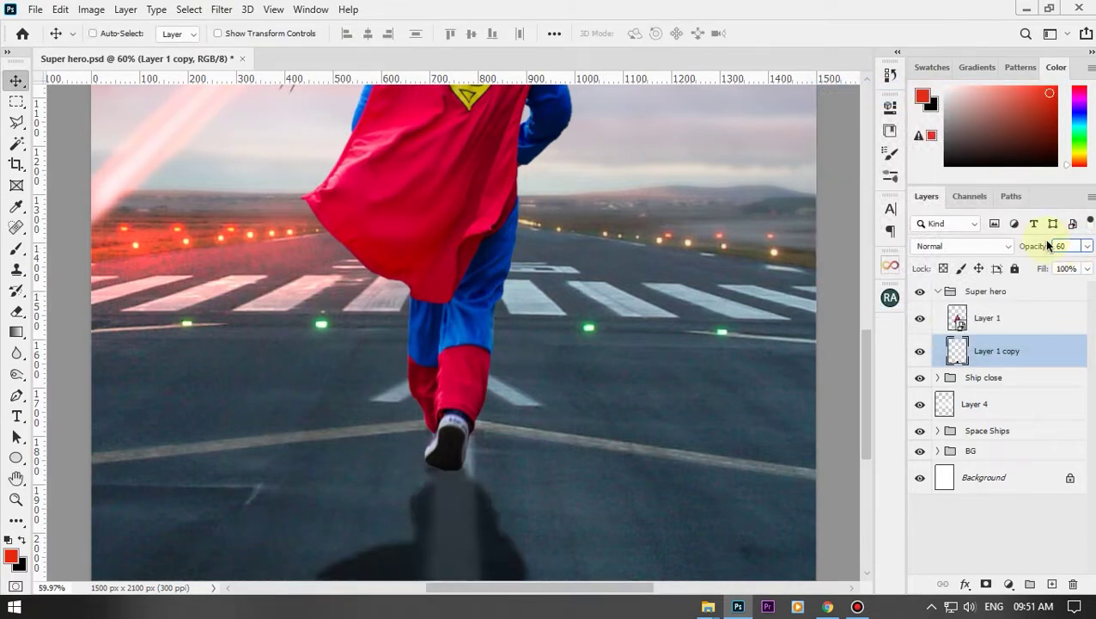
key("ctrl+0")
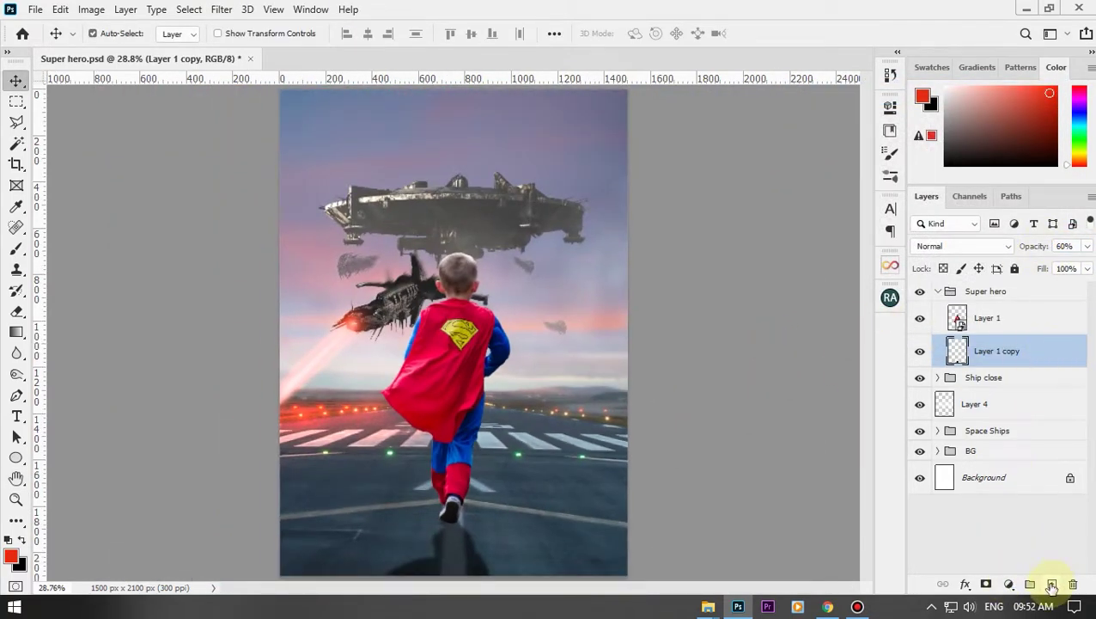
- On a new layer above Layer 1 copy, paint black shadow just beneath the boy's shoe
key("e")
scroll(595, 508, "down", 2)
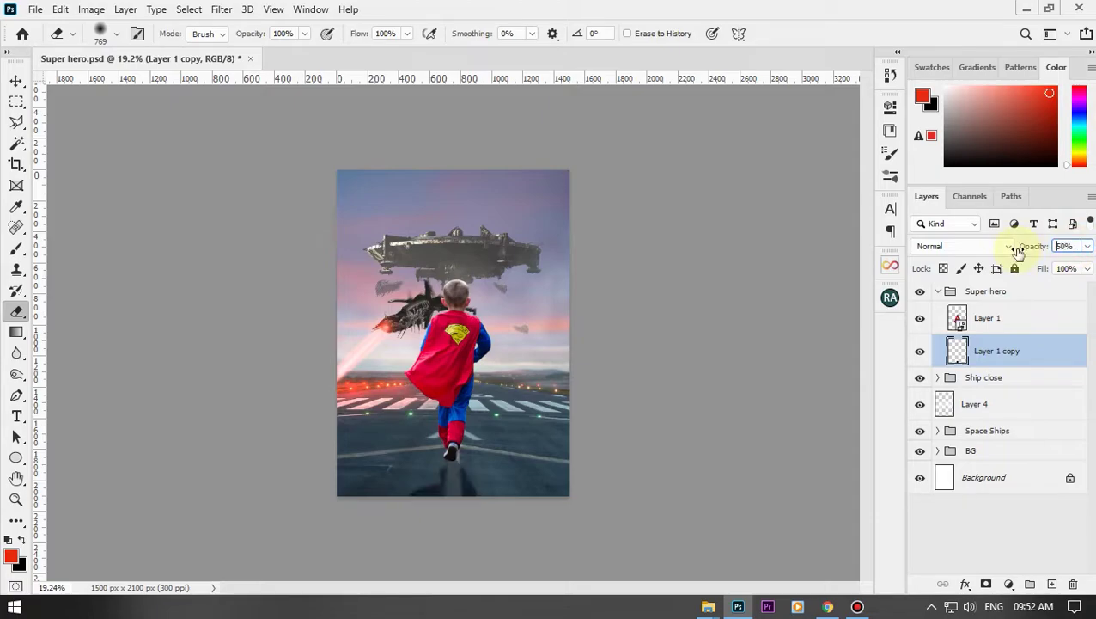
left_click(1054, 584)
scroll(416, 472, "up", 5)
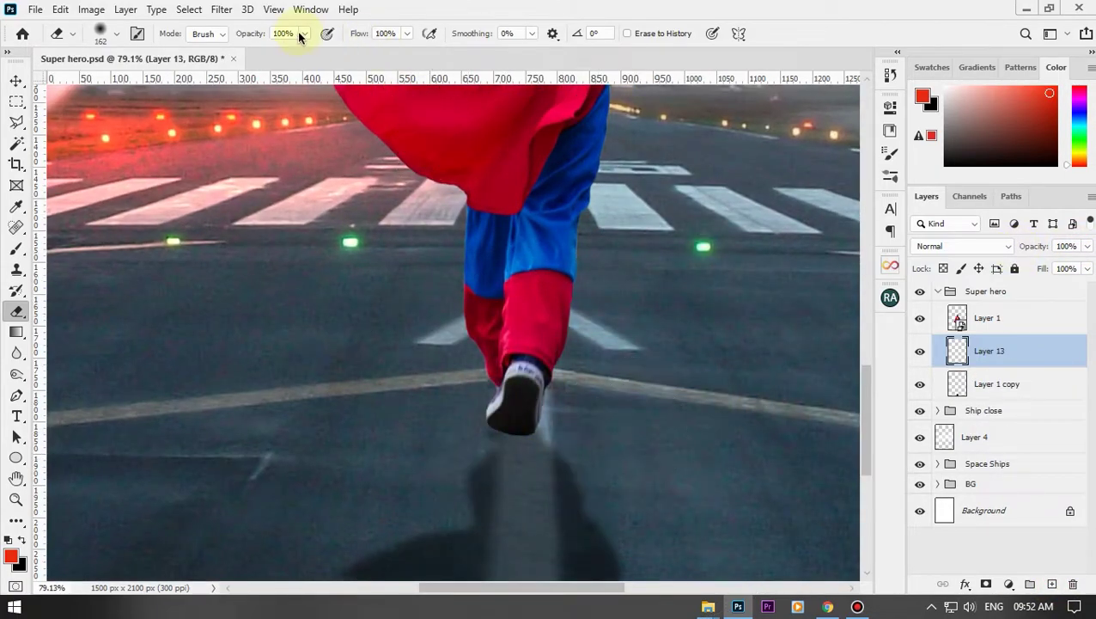
key("x")
scroll(563, 453, "up", 2)
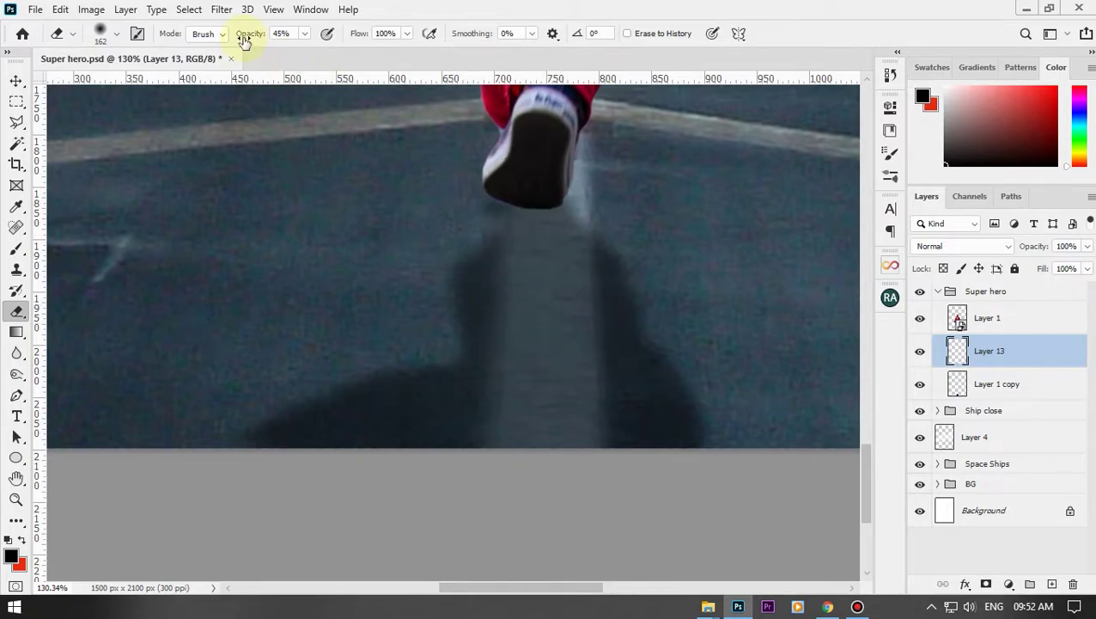
key("b")
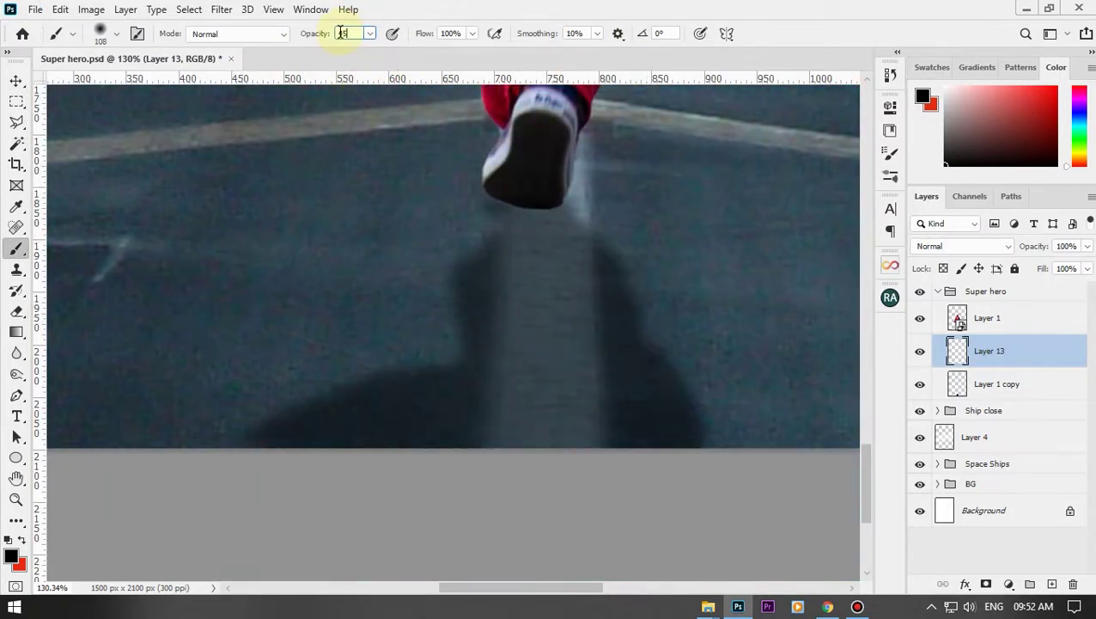
left_click_drag(526, 193, 548, 269)
left_click_drag(537, 188, 568, 245)
mouse_move(522, 213)
left_mouse_down()
mouse_move(535, 260)
mouse_move(510, 311)
left_mouse_up()
- Erase the stray shadow to the right of the shoe and fit the image in view
key("e")
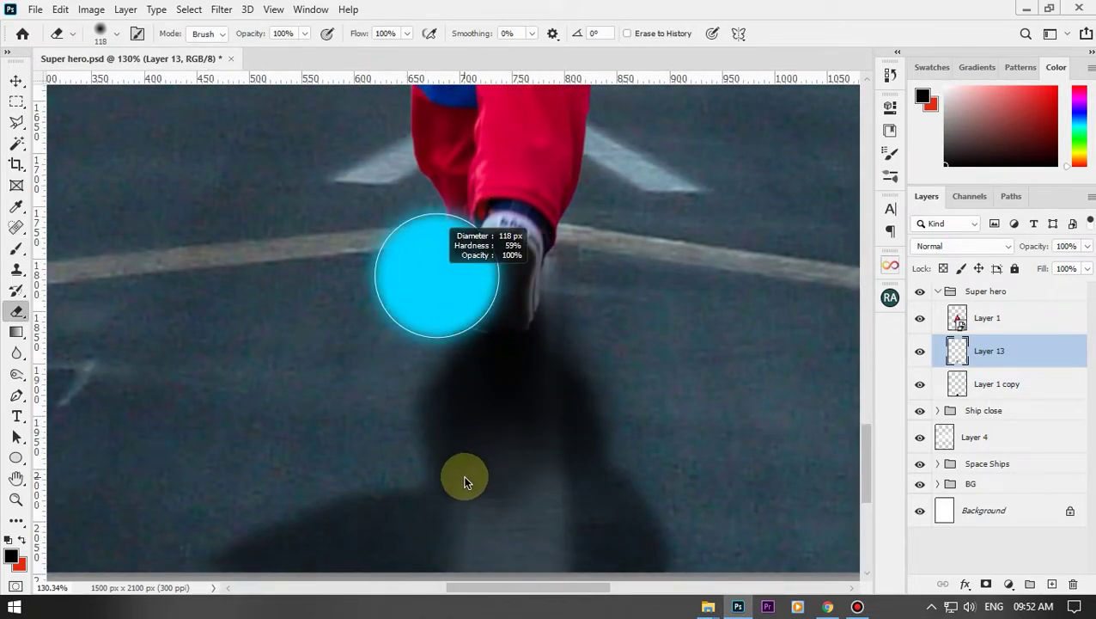
left_click_drag(588, 303, 632, 318)
left_click_drag(604, 440, 610, 371)
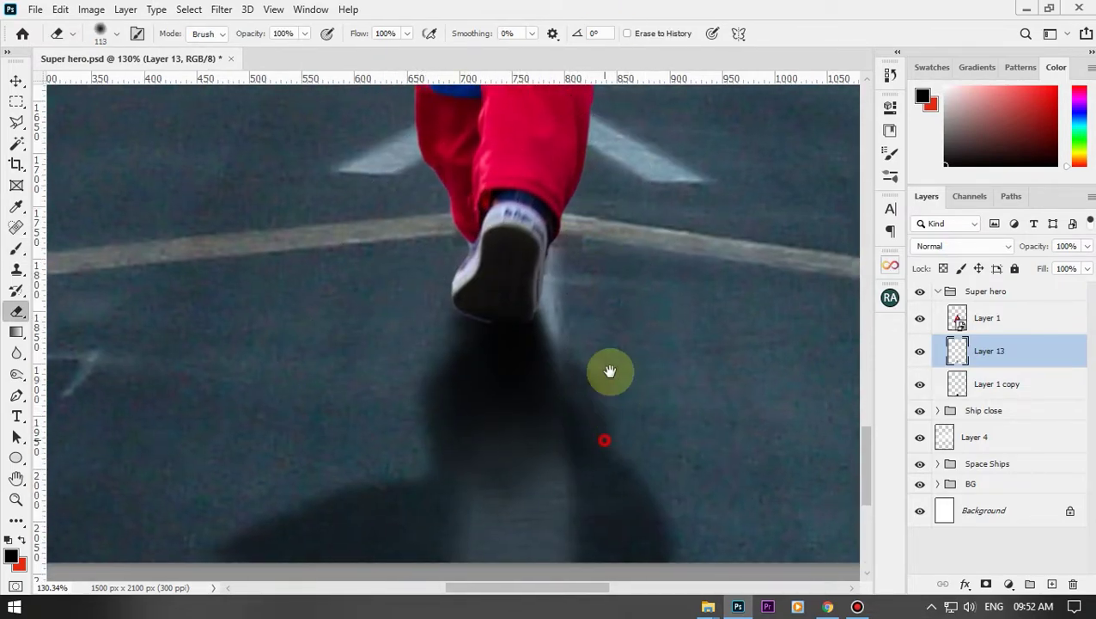
scroll(623, 353, "down", 5)
scroll(465, 237, "down", 5)
scroll(515, 257, "up", 2)
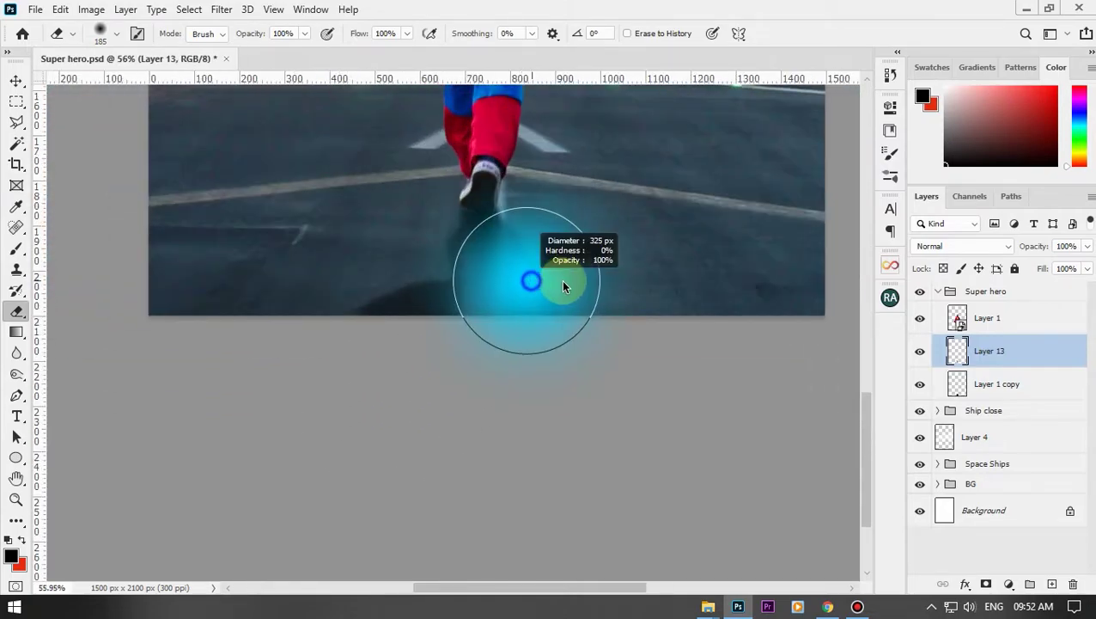
key("ctrl+0")
- Set the Layer 1 copy shadow layer's opacity to 60%
left_click(997, 384)
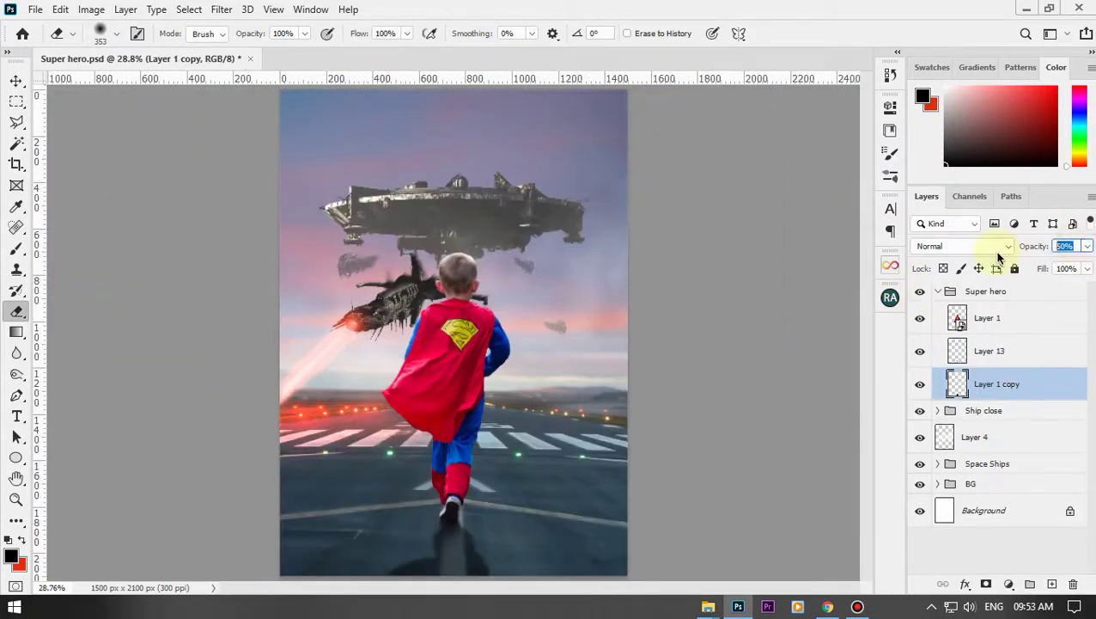
type("80")
left_click(551, 416)
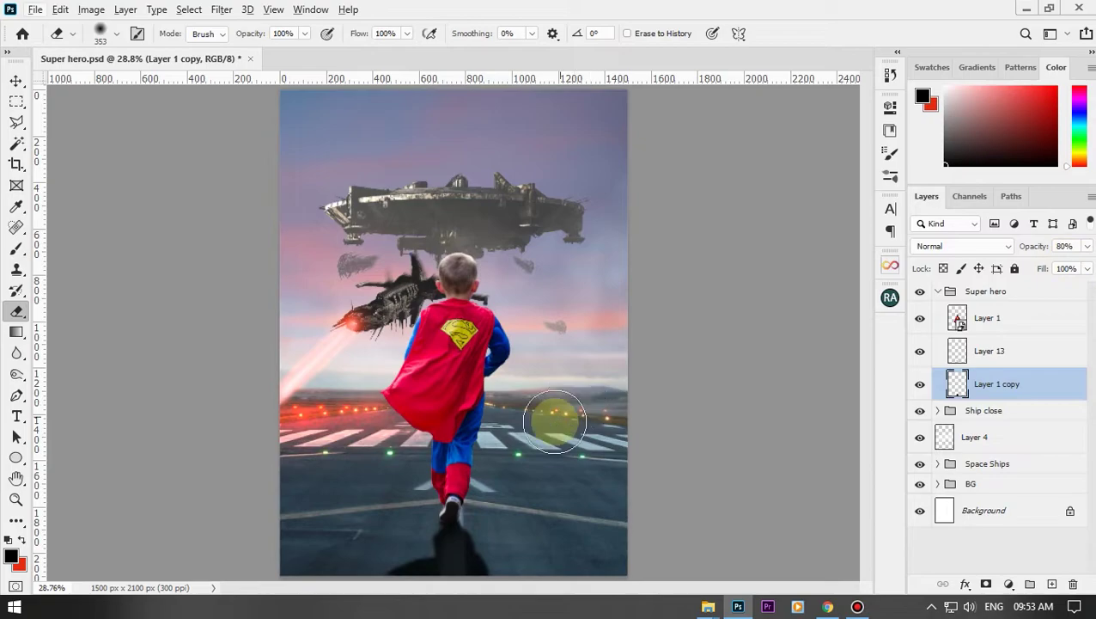
type("60")
key("Return")
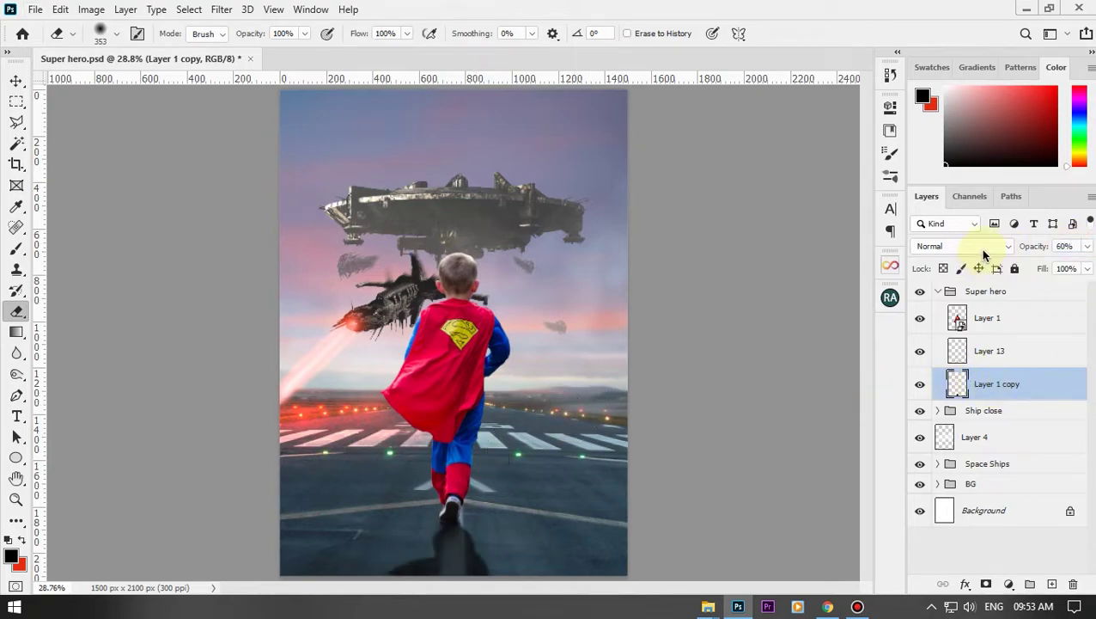
left_click(940, 484)
- Add an Exposure adjustment of about -1.11 above Layer 12 in BG and invert its mask
left_click(1022, 489)
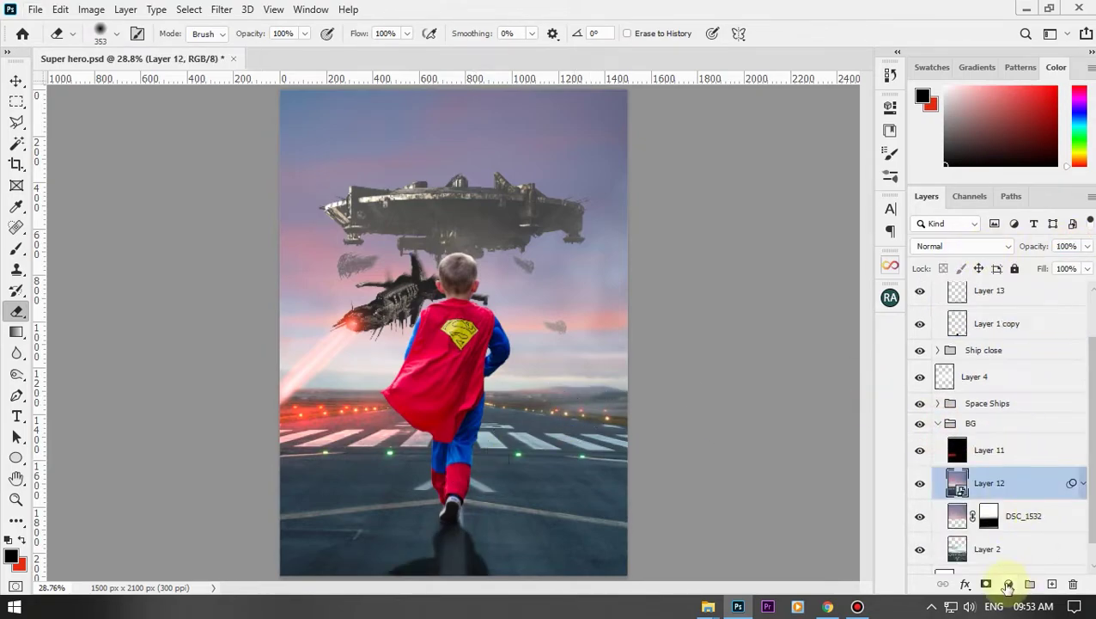
left_click(1009, 584)
left_click(962, 335)
left_click_drag(752, 187, 736, 189)
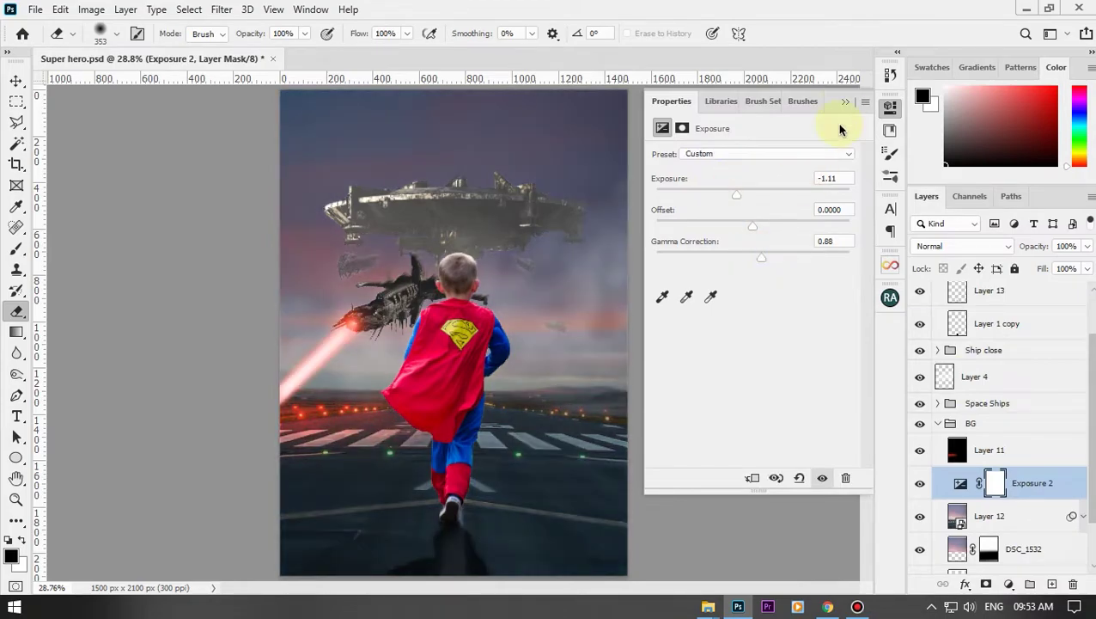
left_click(847, 104)
key("ctrl+i")
key("b")
scroll(429, 444, "down", 2, "alt")
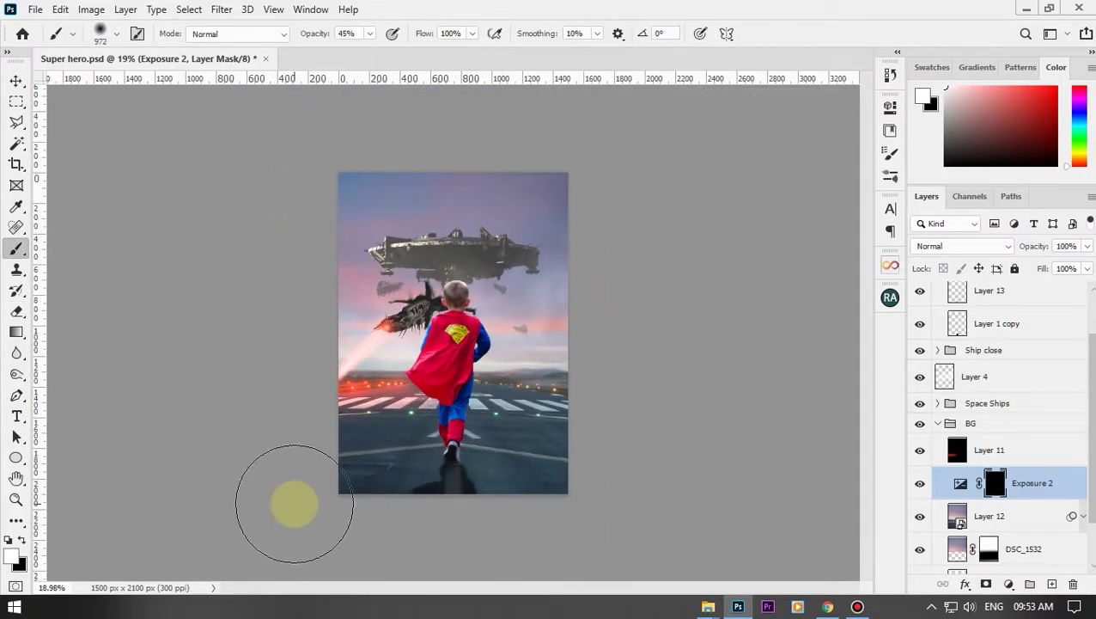
key("x")
key("v")
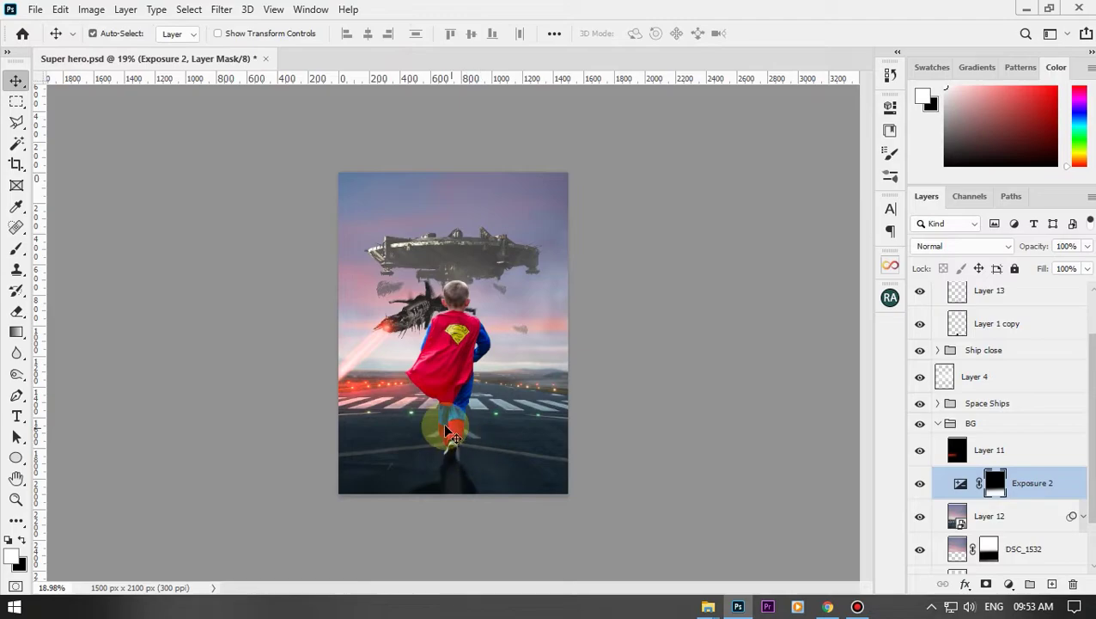
scroll(441, 400, "up", 2, "alt")
left_click(936, 423)
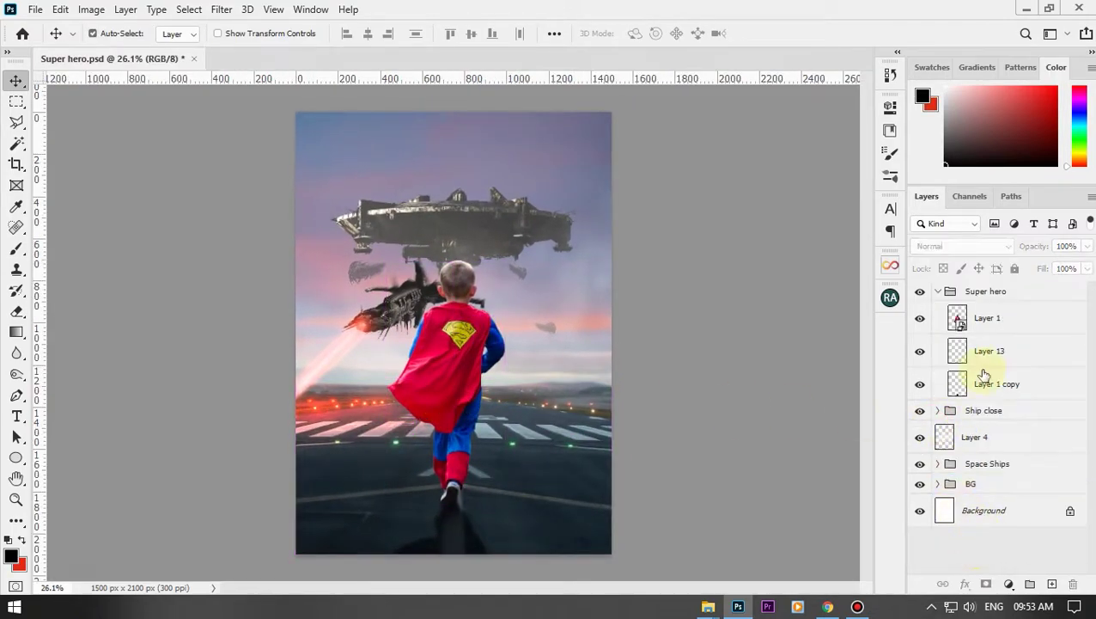
- Clip a slightly lowered Exposure and a Hue/Saturation adjustment to the boy's Layer 1
left_click(988, 318)
left_click(1008, 583)
left_click(1005, 390)
left_click(746, 471)
left_click_drag(747, 188, 751, 188)
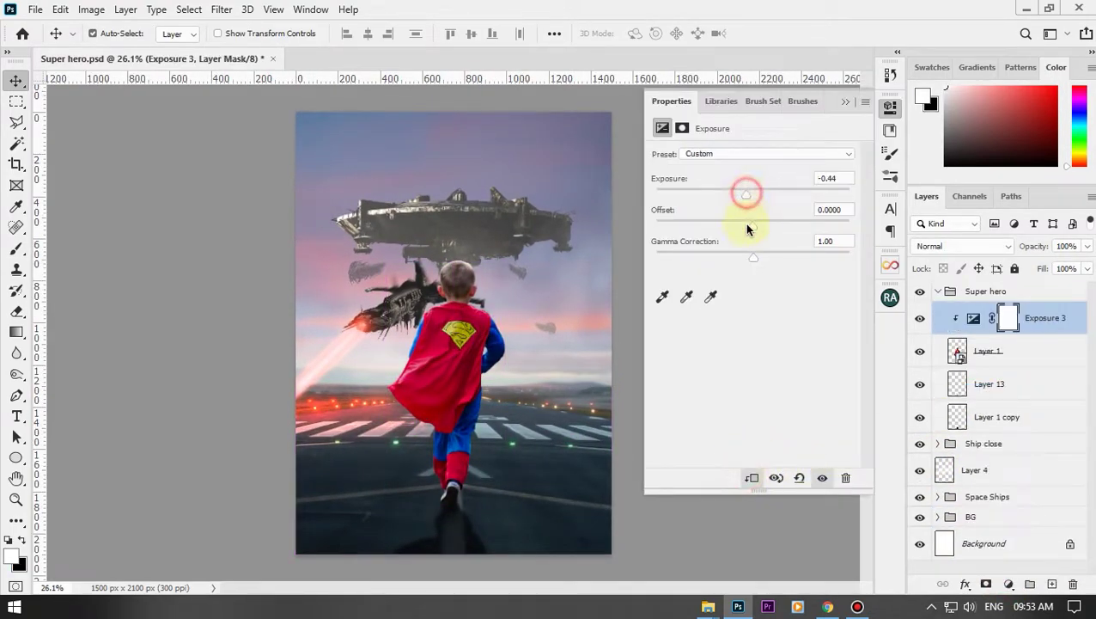
left_click(846, 101)
left_click(988, 350)
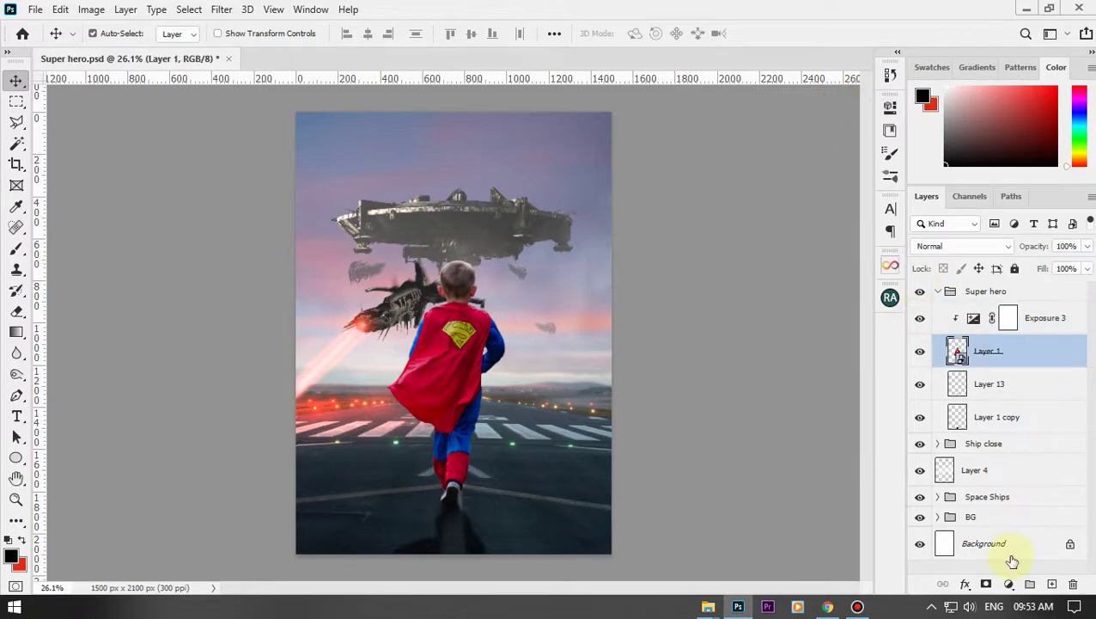
left_click(1008, 584)
left_click(1040, 421)
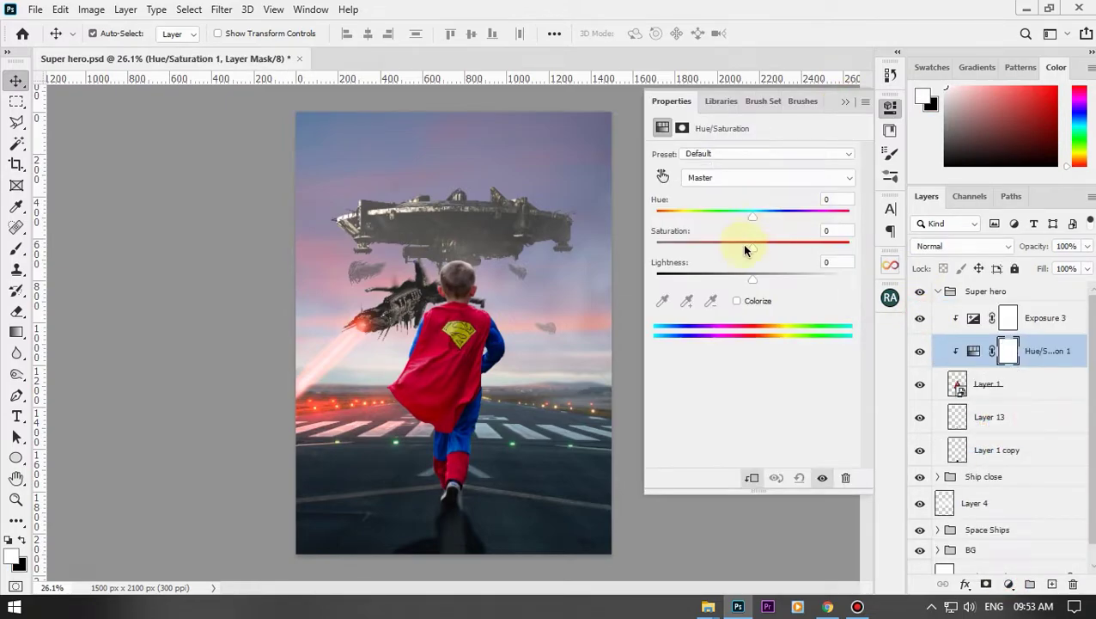
left_click(847, 101)
- Add a clipped Brightness/Contrast adjustment with raised brightness and an inverted mask
left_click(1009, 583)
left_click(1005, 234)
left_click_drag(753, 199, 822, 199)
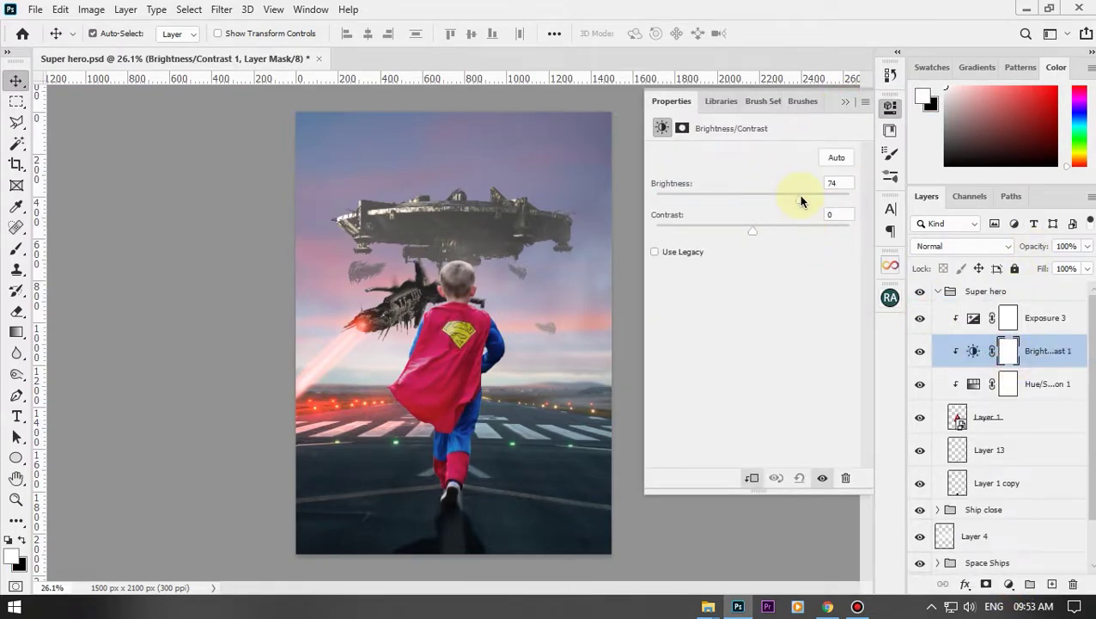
left_click(846, 102)
key("ctrl+i")
key("b")
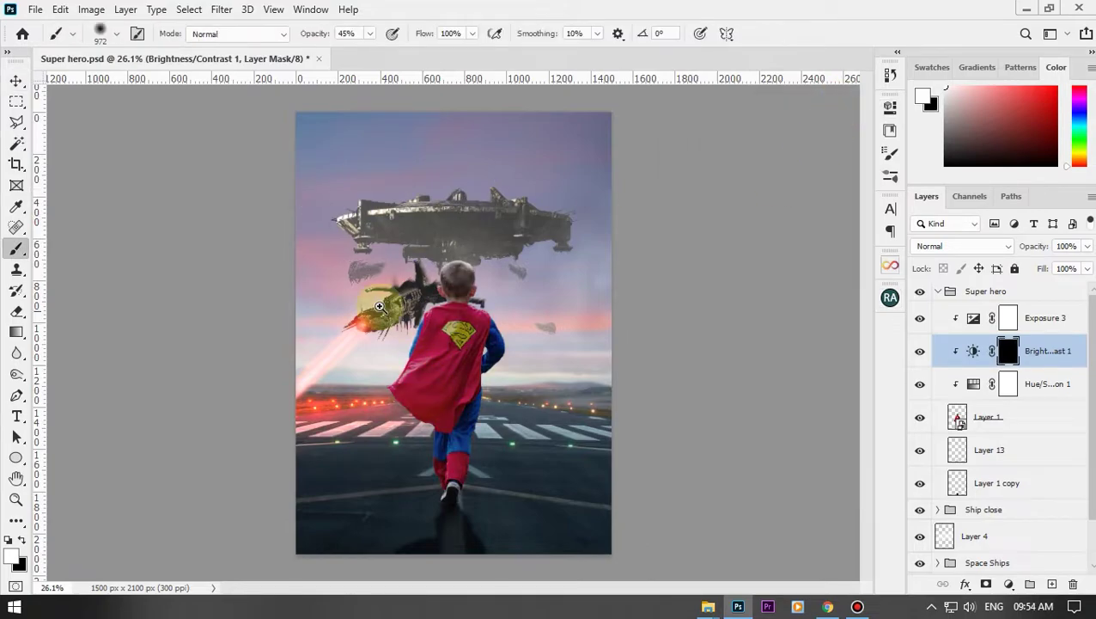
- Bring the boy's cape, legs and the ship into view, then fit the whole image
scroll(477, 258, "up", 3)
scroll(634, 265, "up", 1)
scroll(634, 264, "up", 2)
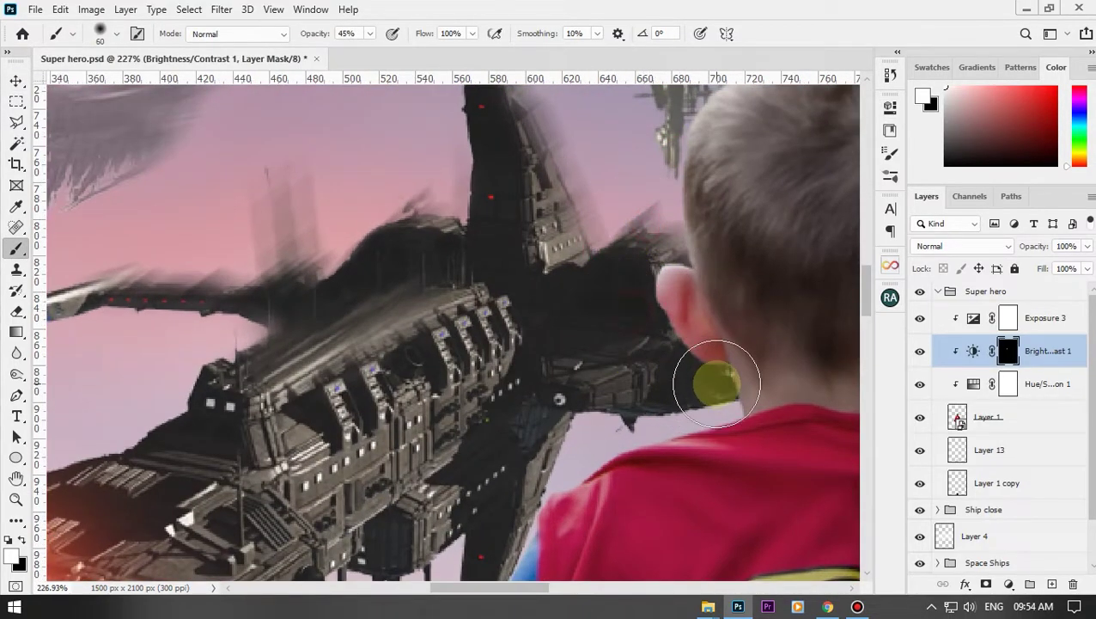
scroll(665, 274, "down", 2)
scroll(516, 478, "down", 2)
scroll(516, 478, "down", 3)
scroll(515, 430, "down", 3)
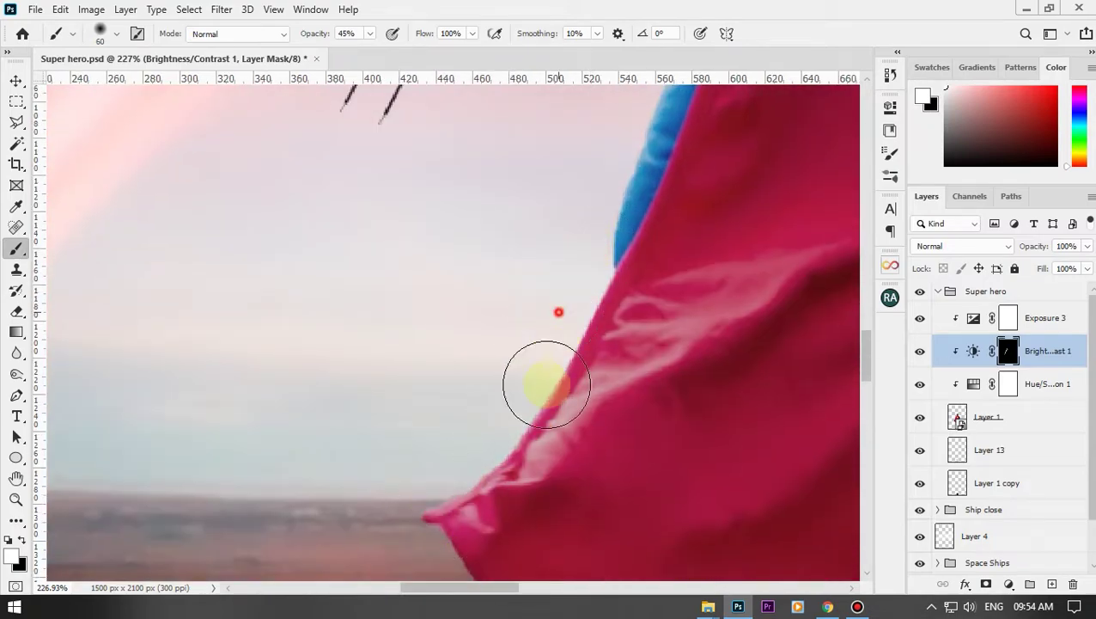
scroll(543, 381, "down", 8)
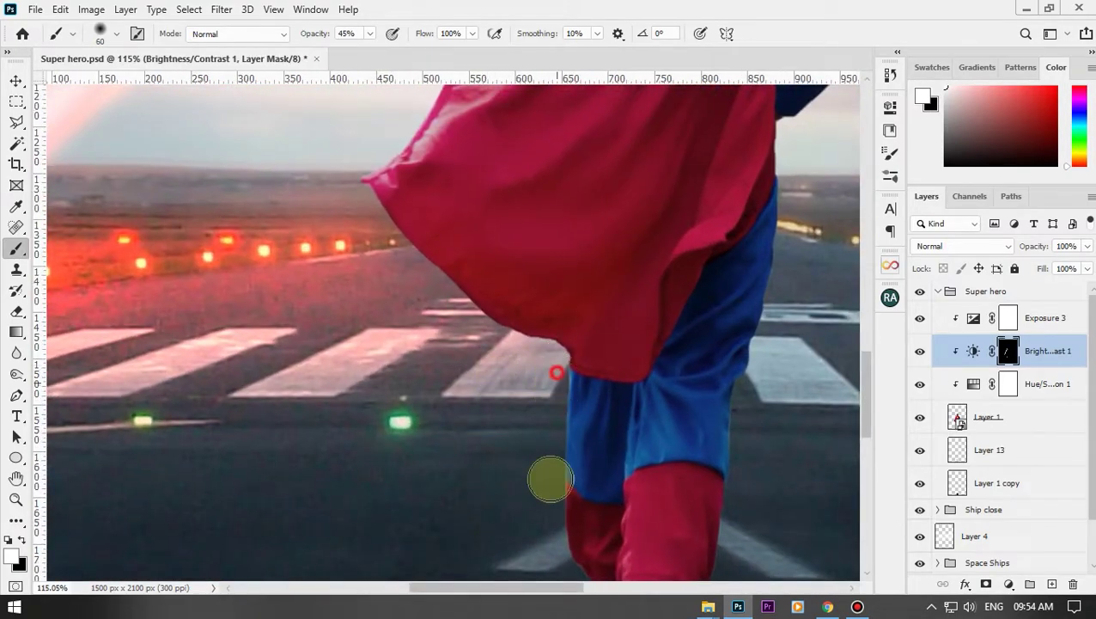
left_click_drag(775, 330, 551, 438)
mouse_move(617, 150)
left_mouse_down()
mouse_move(573, 341)
mouse_move(673, 296)
left_mouse_up()
key("ctrl+0")
- Collapse the Super hero group and select Ship close, Layer 4 and Space Ships
scroll(534, 254, "down", 1)
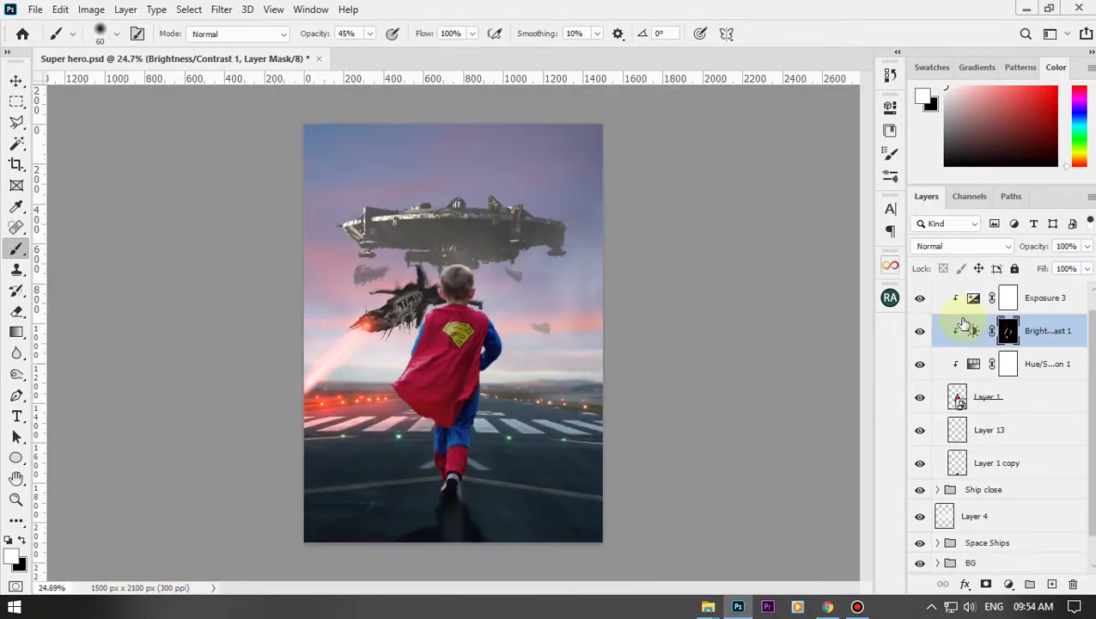
left_click(938, 291)
left_click(984, 311)
left_click(1011, 370, "shift")
- Abandon a trial resize of the ships and delete the Ship close group
key("ctrl+t")
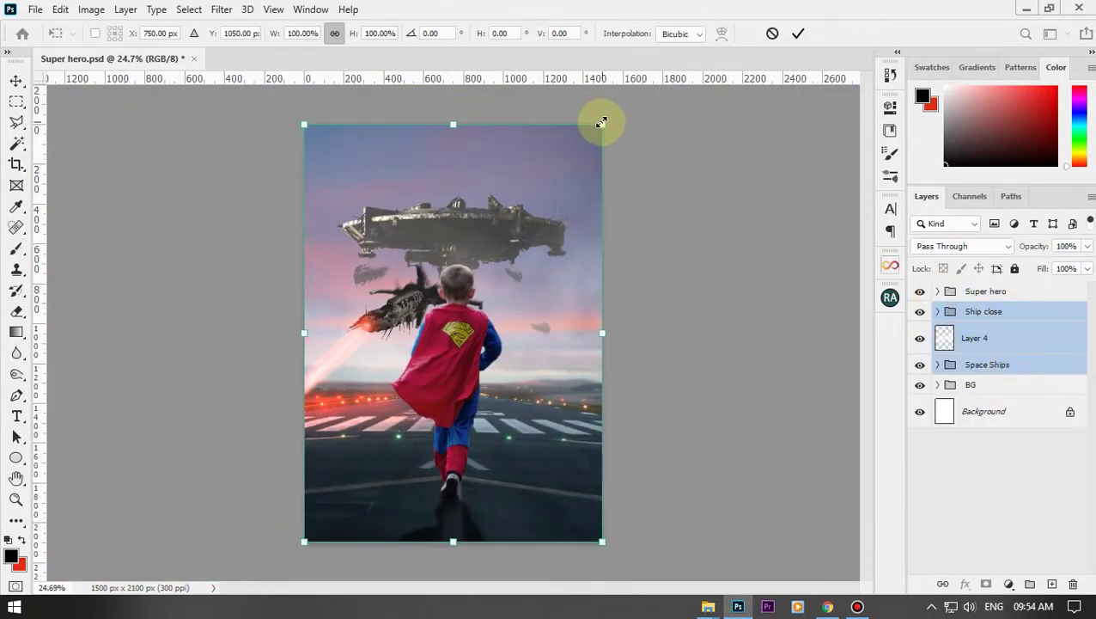
left_click_drag(599, 123, 553, 193)
left_click_drag(477, 298, 477, 237)
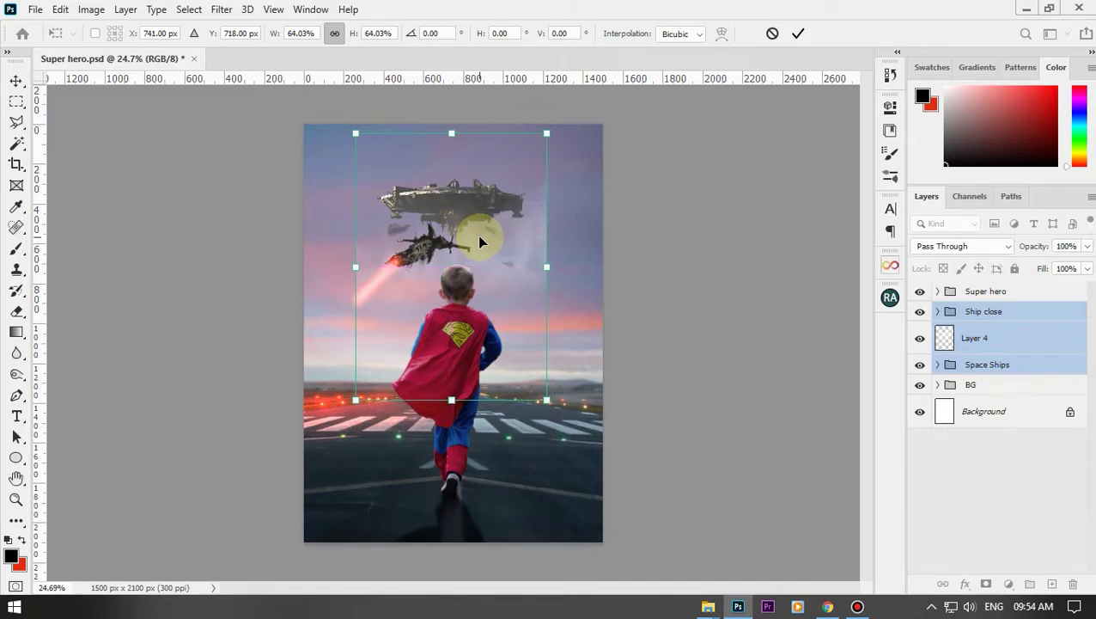
key("Escape")
left_click(963, 312)
key("Delete")
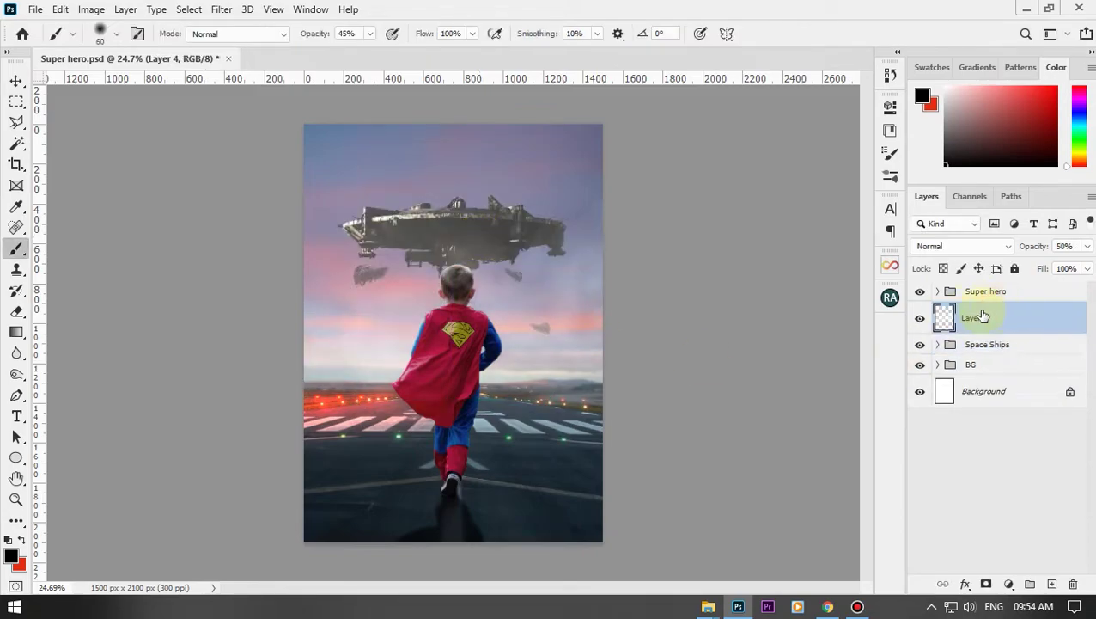
- Scale Layer 4 to 143% and the Space Ships group to about 132%, moving both lower
key("ctrl+t")
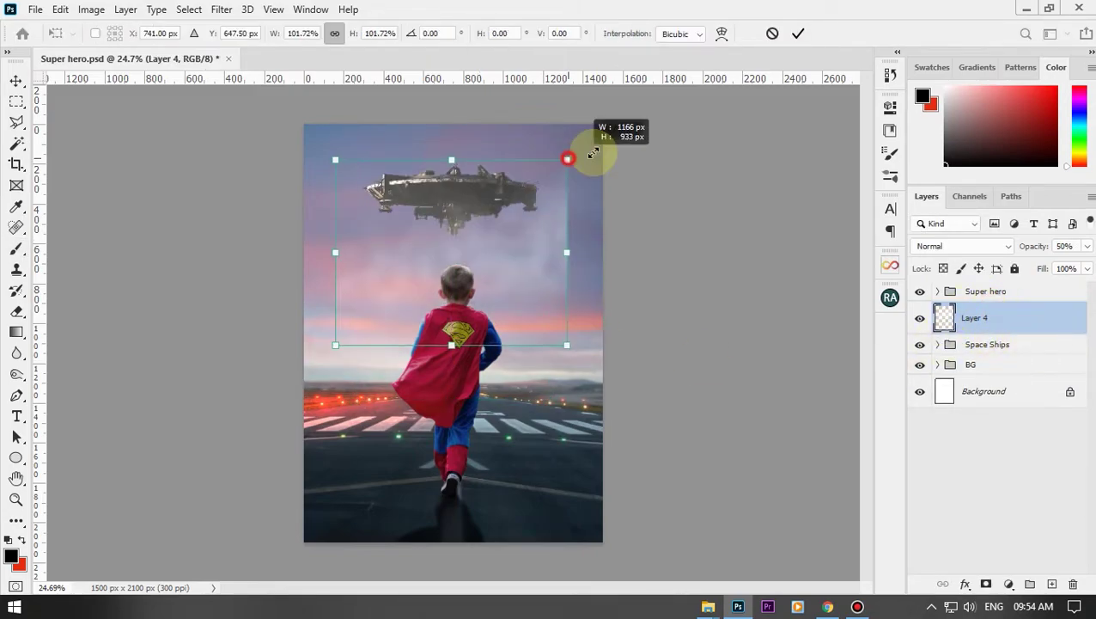
left_click_drag(587, 152, 612, 122)
left_click_drag(543, 216, 552, 300)
key("Return")
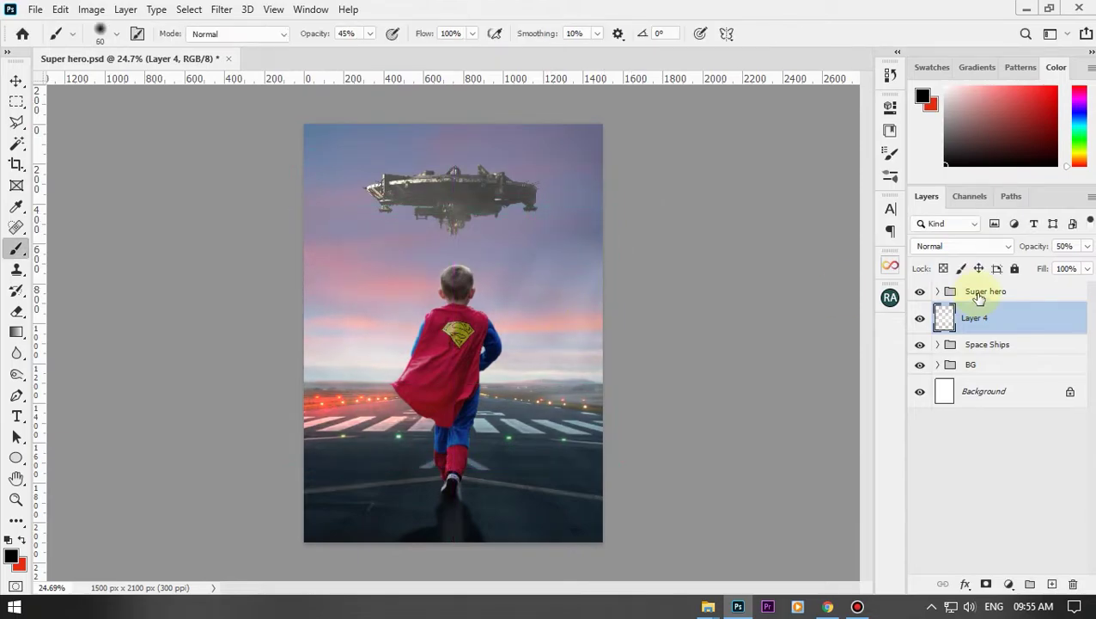
left_click(987, 345)
key("ctrl+t")
left_click_drag(541, 162, 567, 151)
left_click_drag(506, 191, 507, 224)
- Commit the spaceship resize, hide the Super hero group, and add a layer beneath Space Ships
key("Return")
key("b")
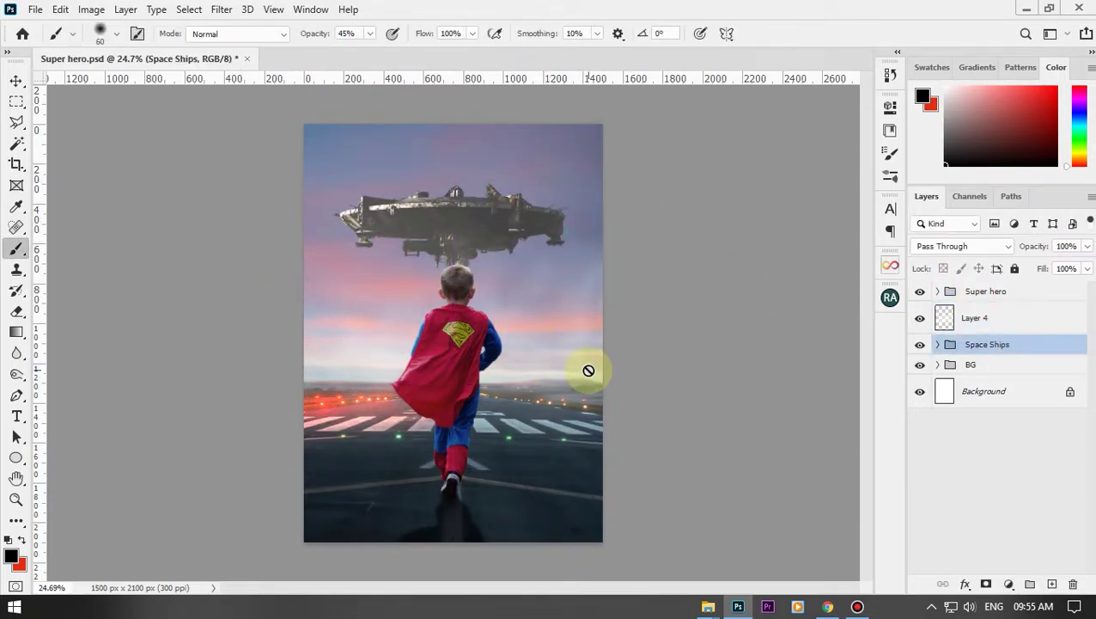
left_click(919, 294)
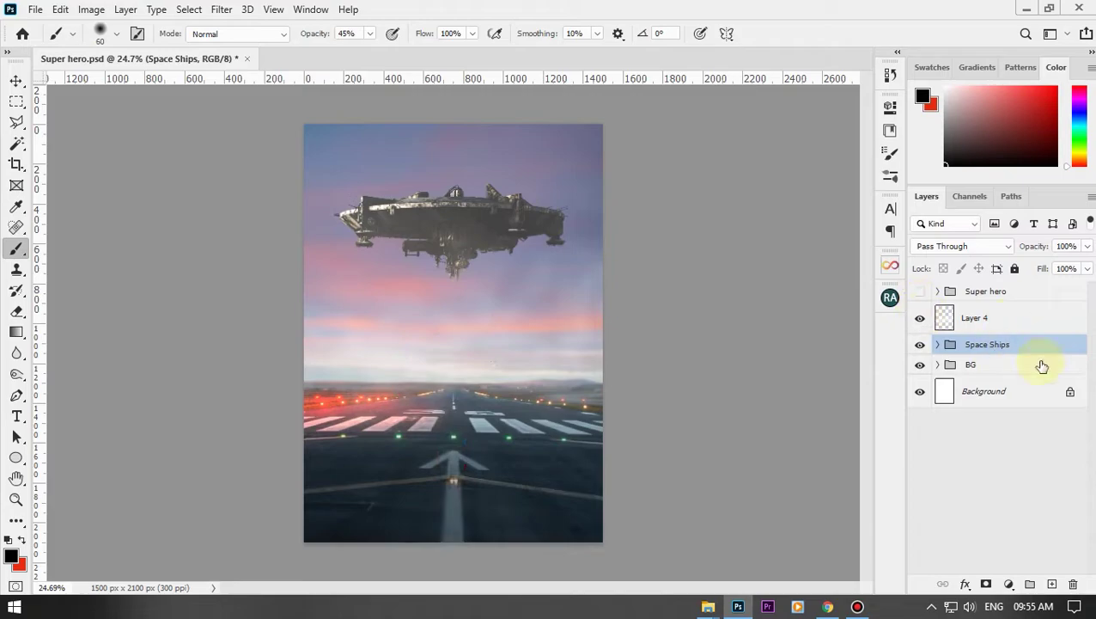
left_click(1053, 585)
left_click_drag(937, 387, 1036, 379)
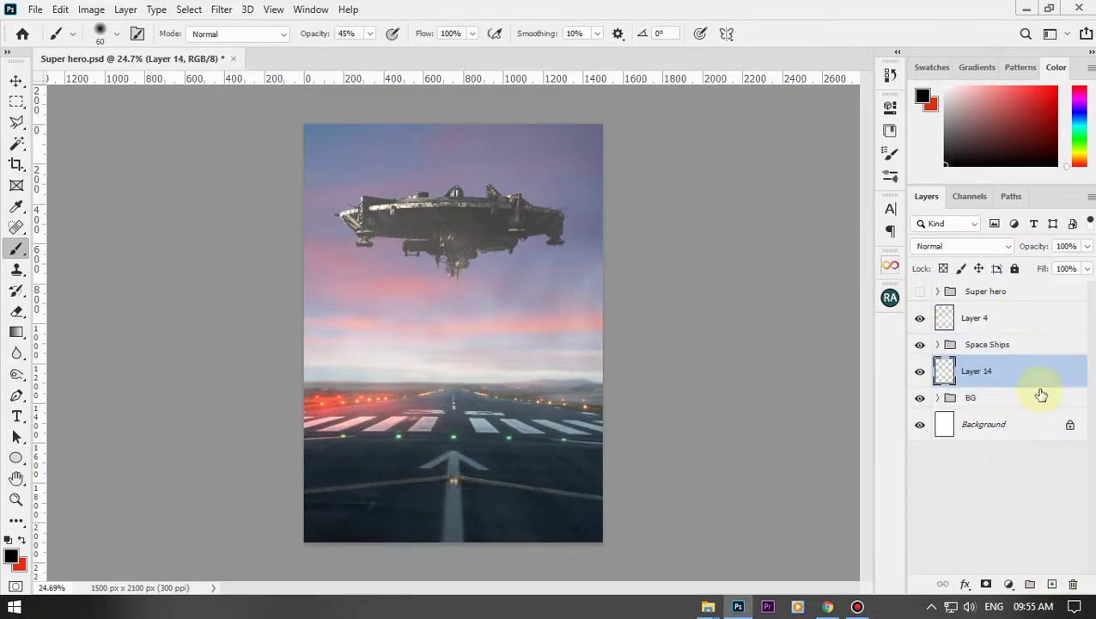
- Select a triangle from the ship down to the runway and paint it white
key("l")
scroll(450, 337, "up", 3)
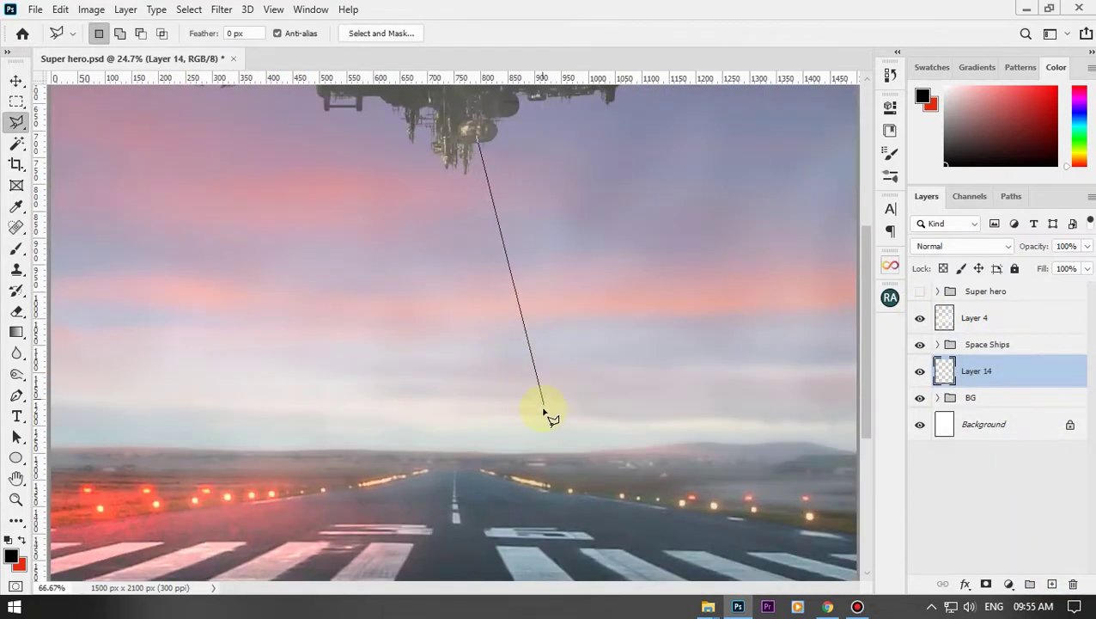
left_click(589, 488)
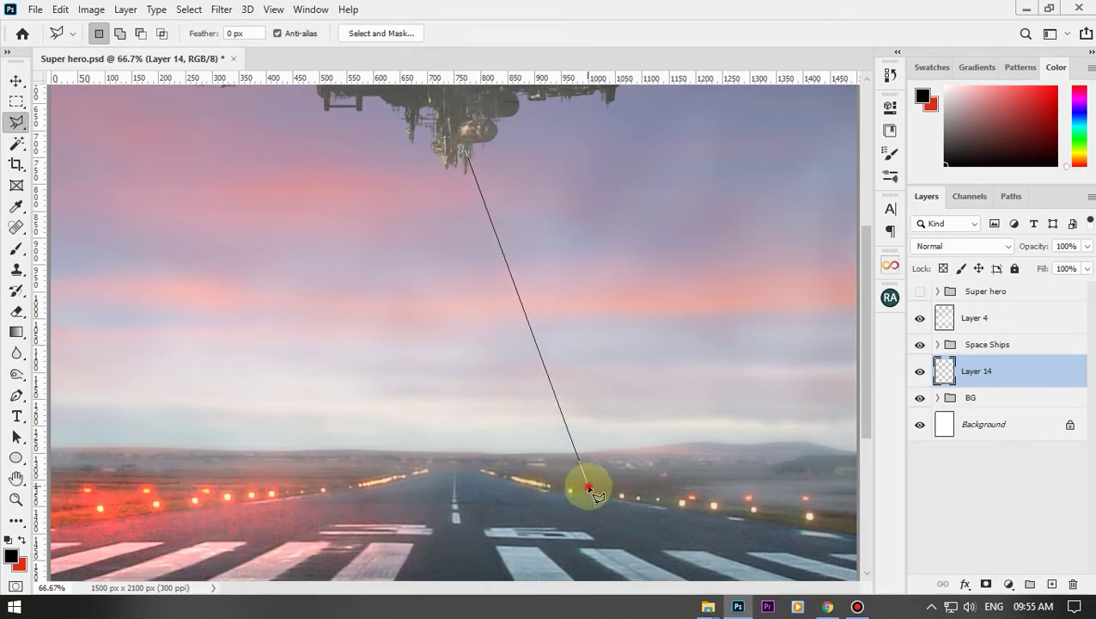
left_click(313, 490)
key("BackSpace")
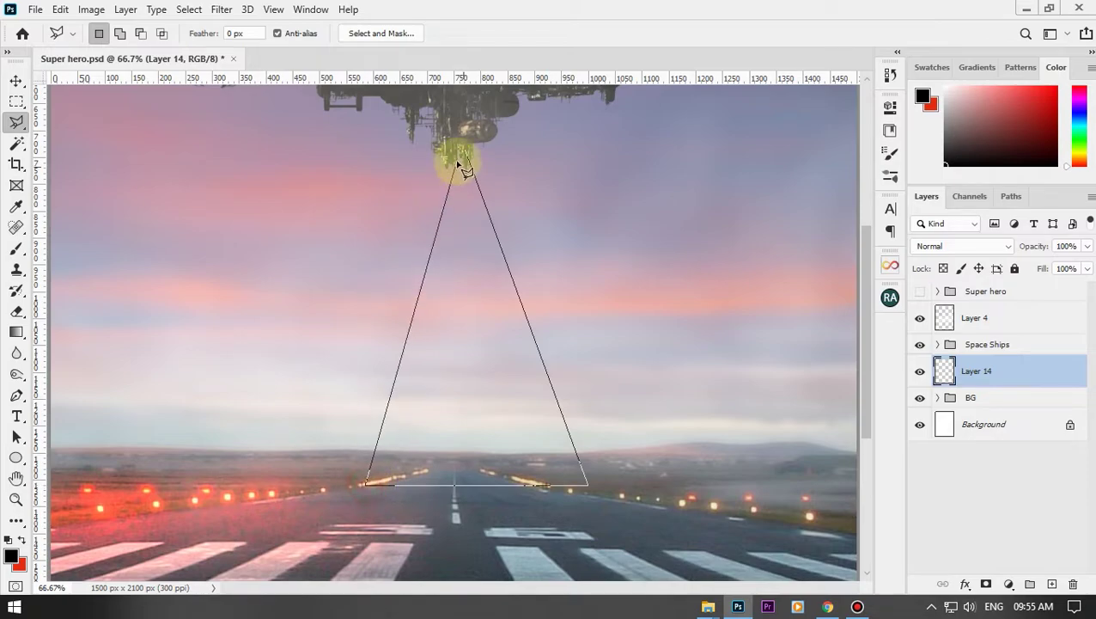
key("b")
key("ctrl+0")
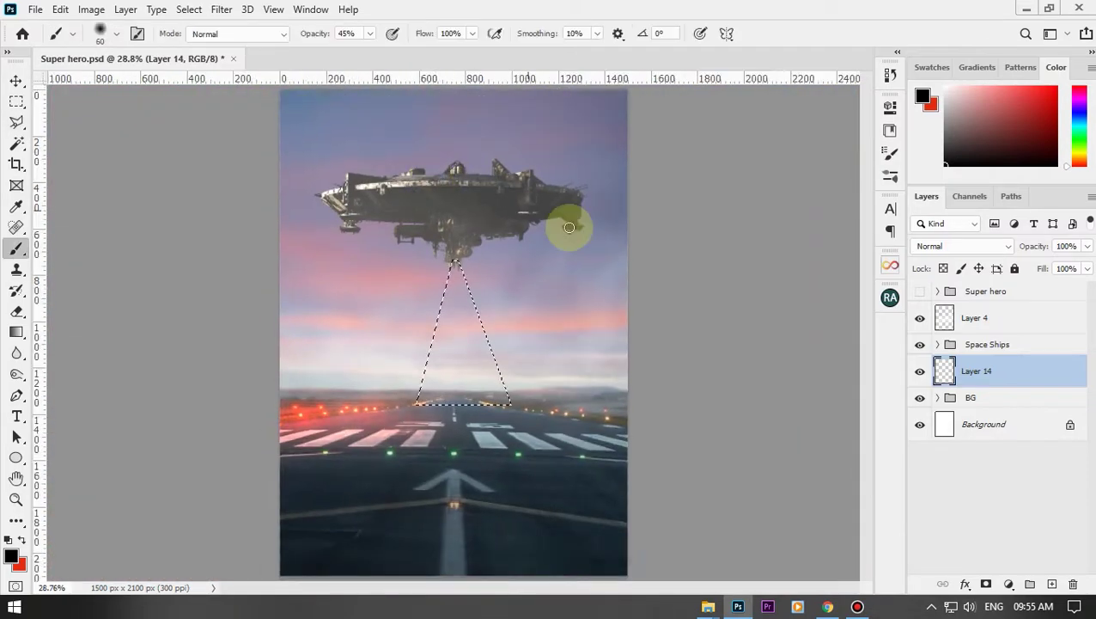
left_click_drag(423, 247, 447, 378)
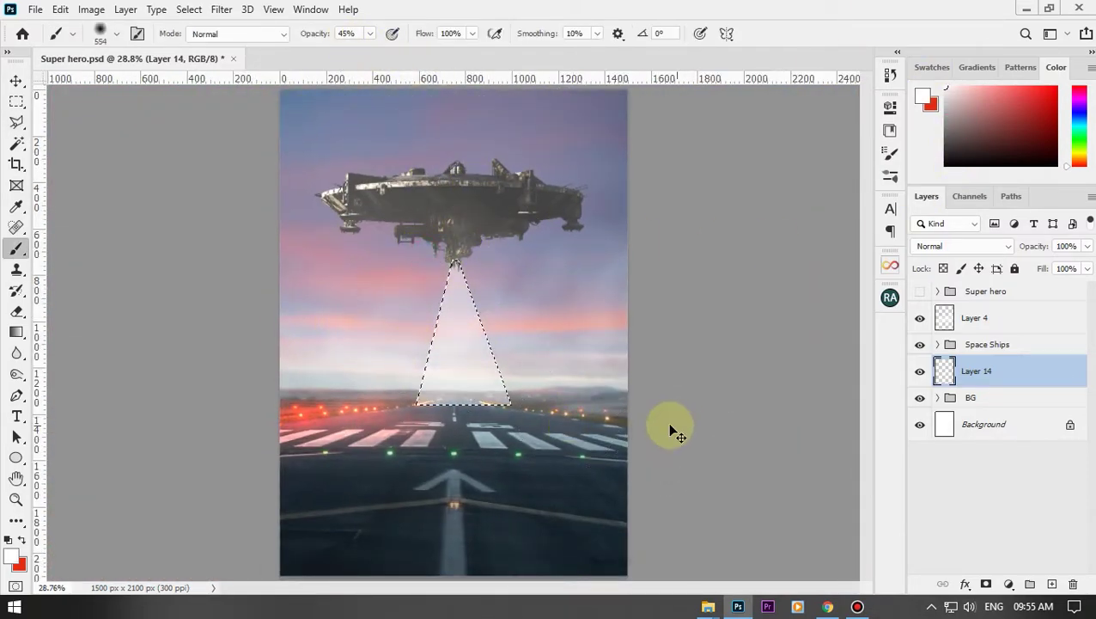
- Deselect and apply a Motion Blur to the white beam
key("ctrl+d")
left_click(210, 9)
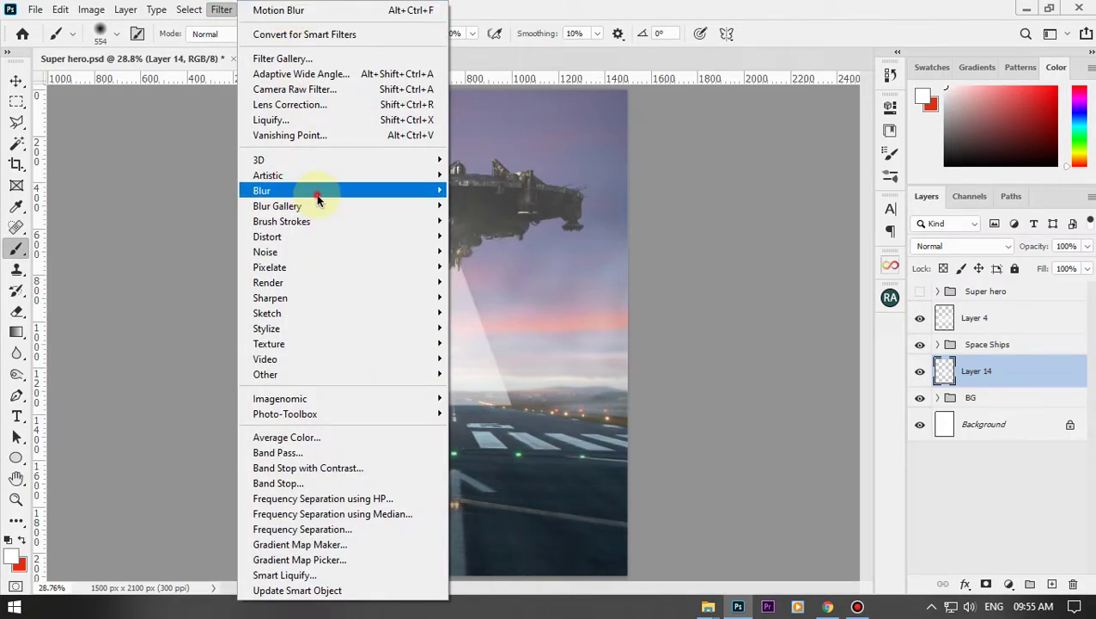
left_click(481, 286)
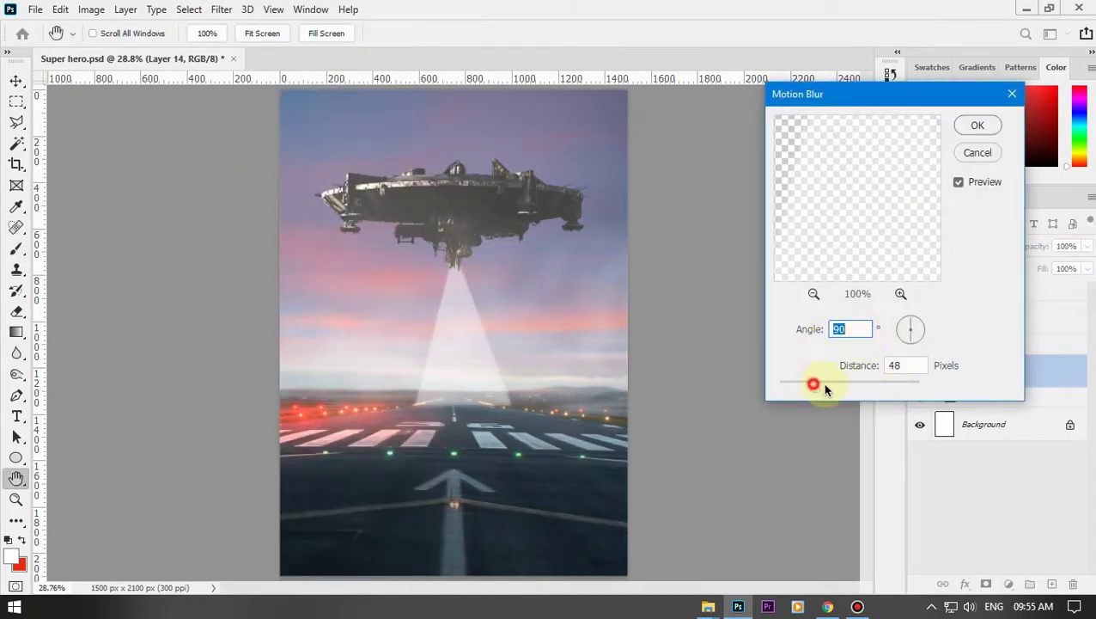
key("Return")
- Give Layer 14 a red Color Overlay with Normal blend mode
key("e")
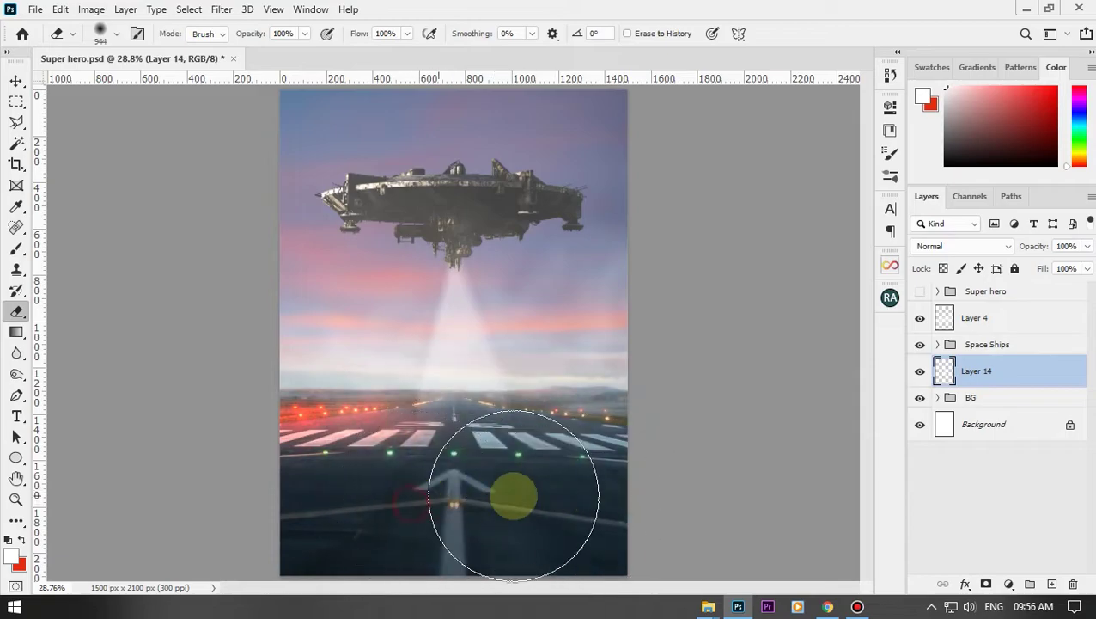
scroll(568, 215, "down", 2)
double_click(1059, 373)
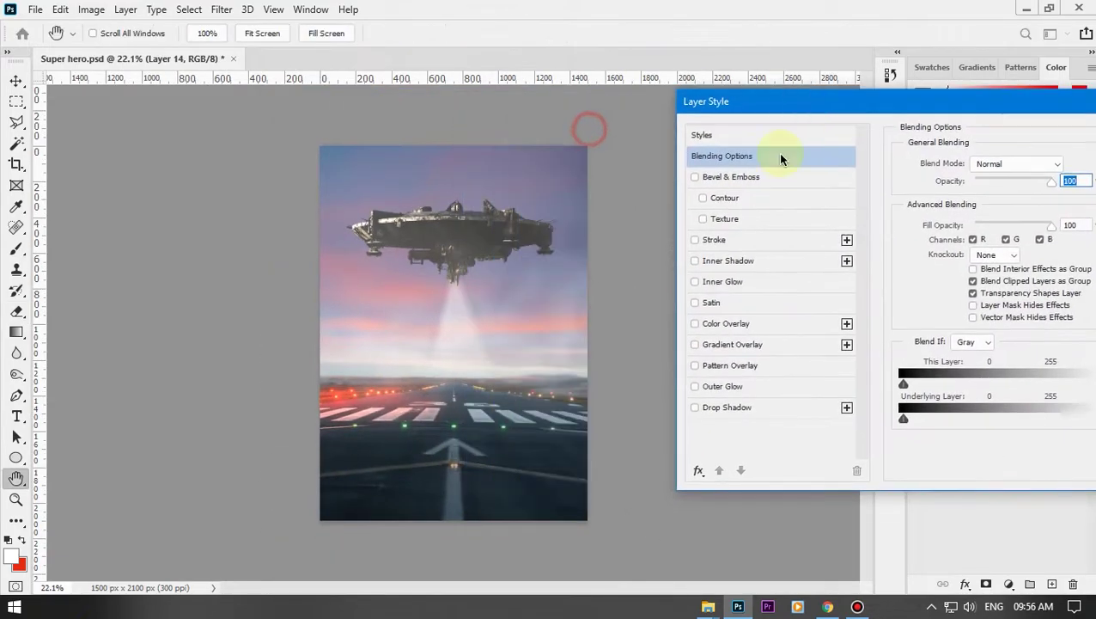
left_click(1067, 166)
left_click(1040, 122)
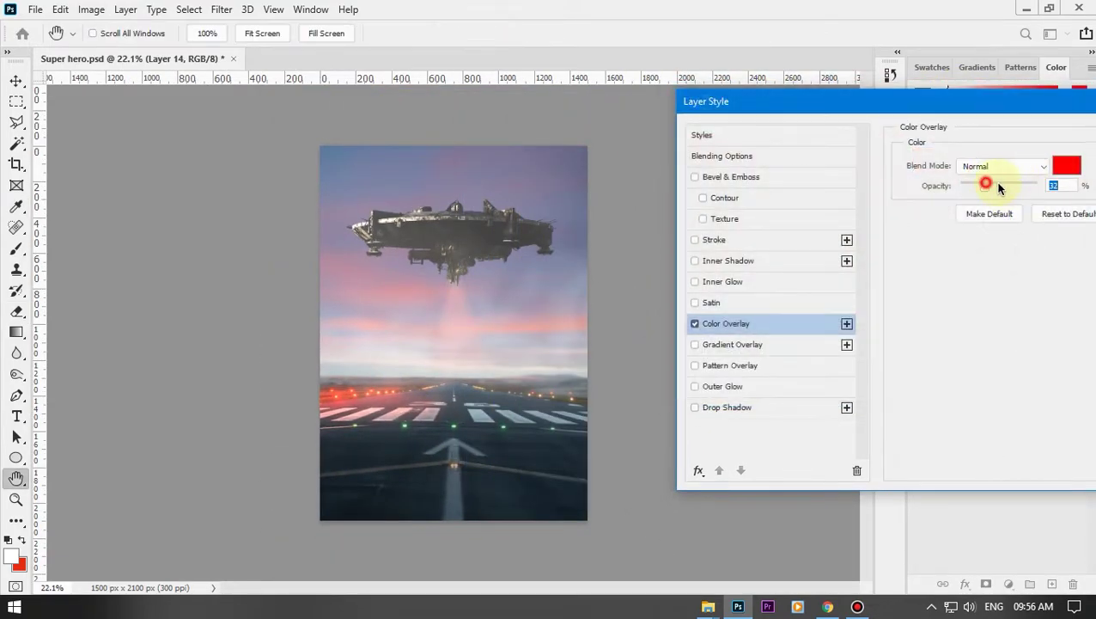
left_click_drag(982, 185, 1006, 185)
left_click(1004, 166)
left_click(980, 296)
left_click(1004, 166)
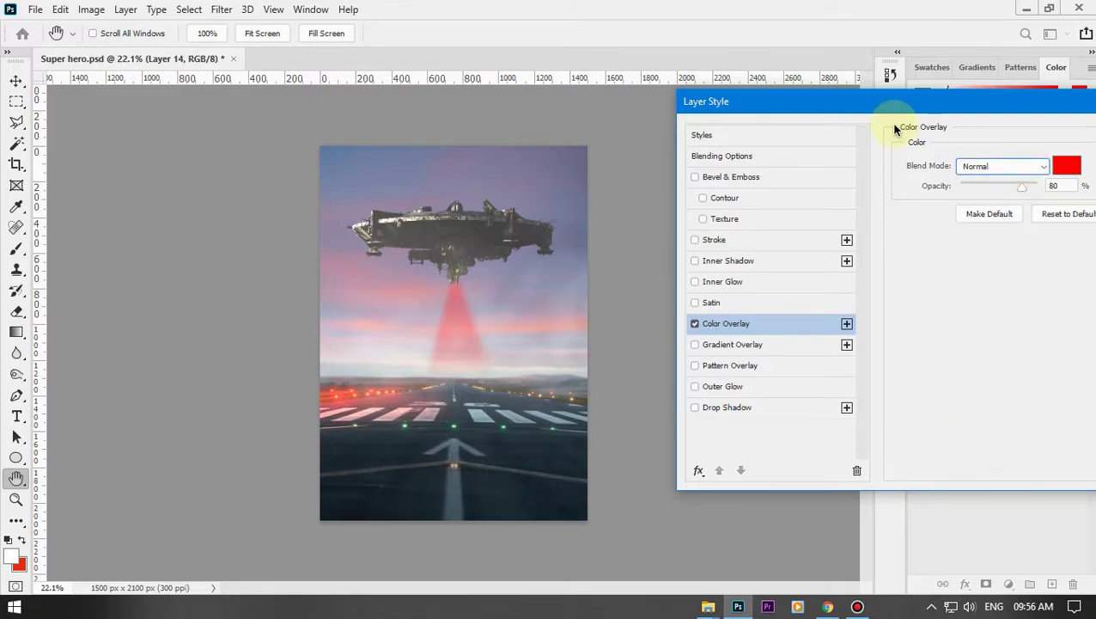
left_click_drag(859, 101, 810, 99)
- Add a white (ffffff) Inner Glow to the beam with a lighter blend mode
left_click(674, 278)
left_click(890, 217)
type("ffffff")
key("Return")
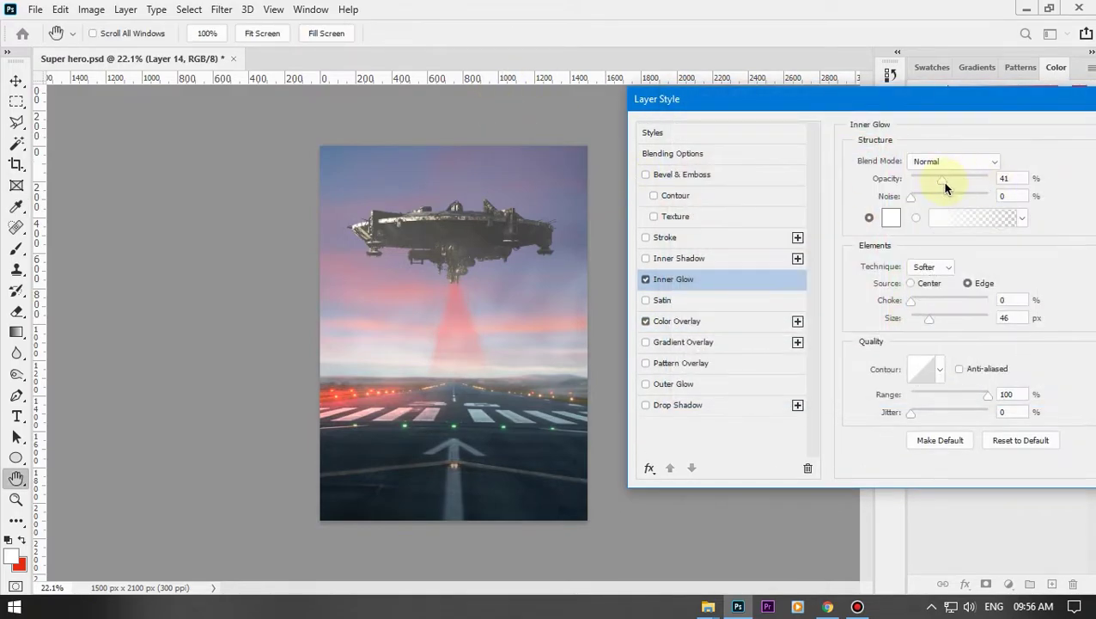
left_click(954, 160)
left_click(958, 317)
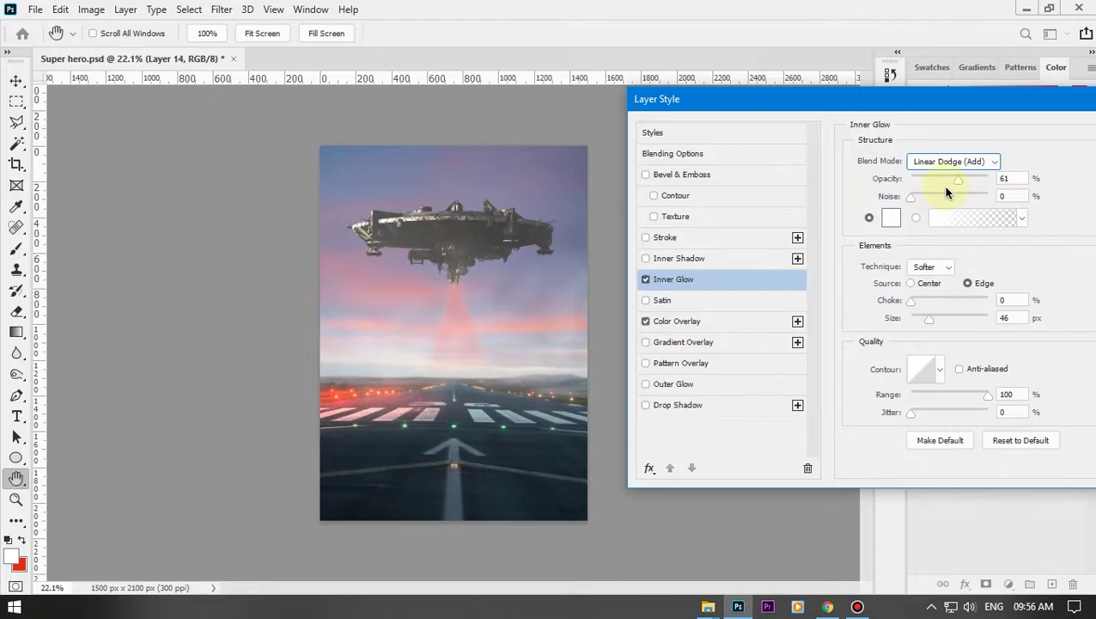
key("Down")
key("Down")
key("Return")
- Set the Inner Glow blend to Linear Dodge (Add) and enable Outer Glow
double_click(969, 387)
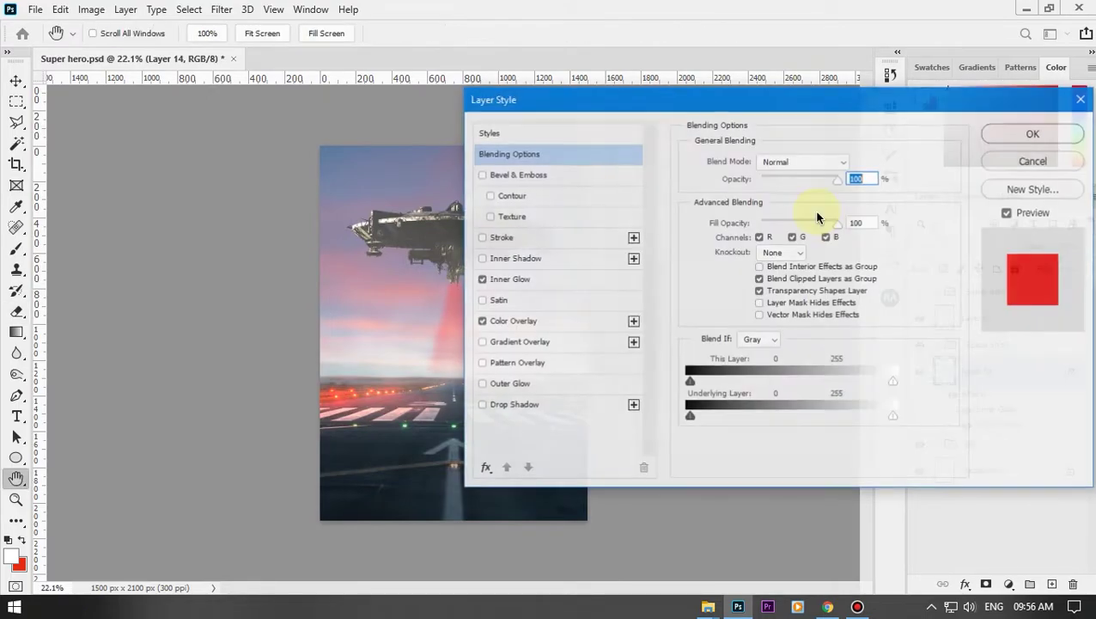
left_click_drag(602, 75, 740, 31)
left_click(651, 213)
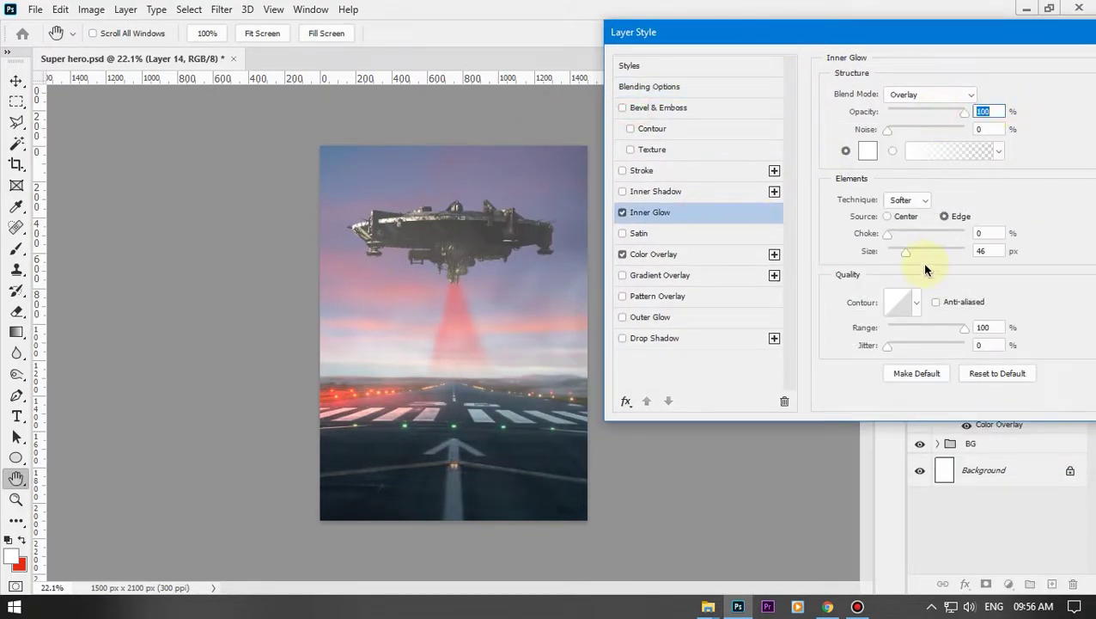
left_click(927, 103)
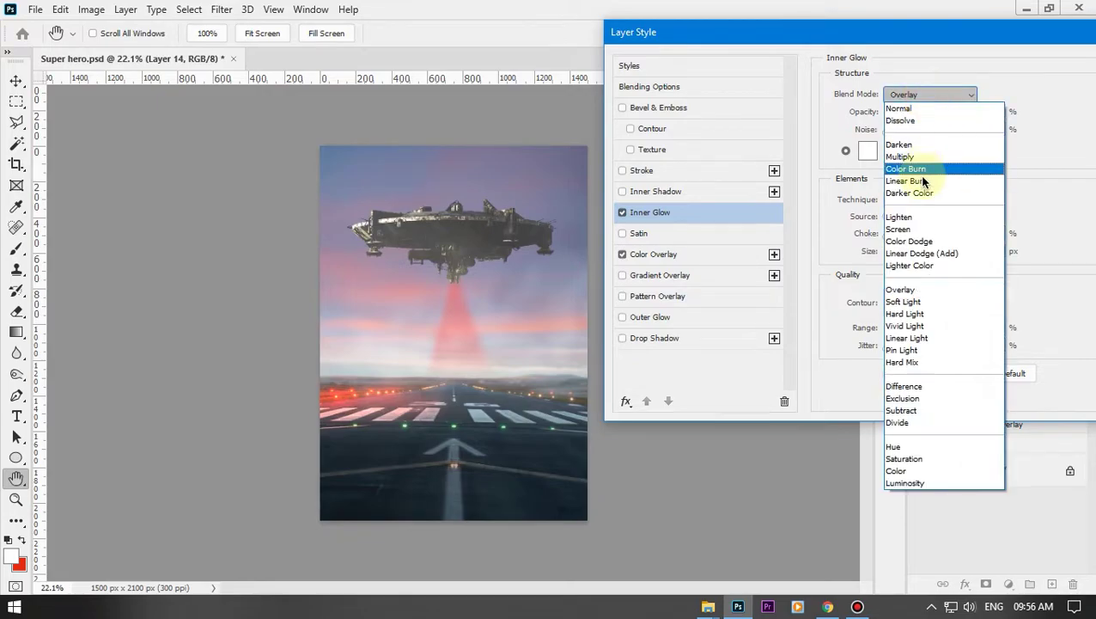
left_click(928, 248)
left_click(695, 318)
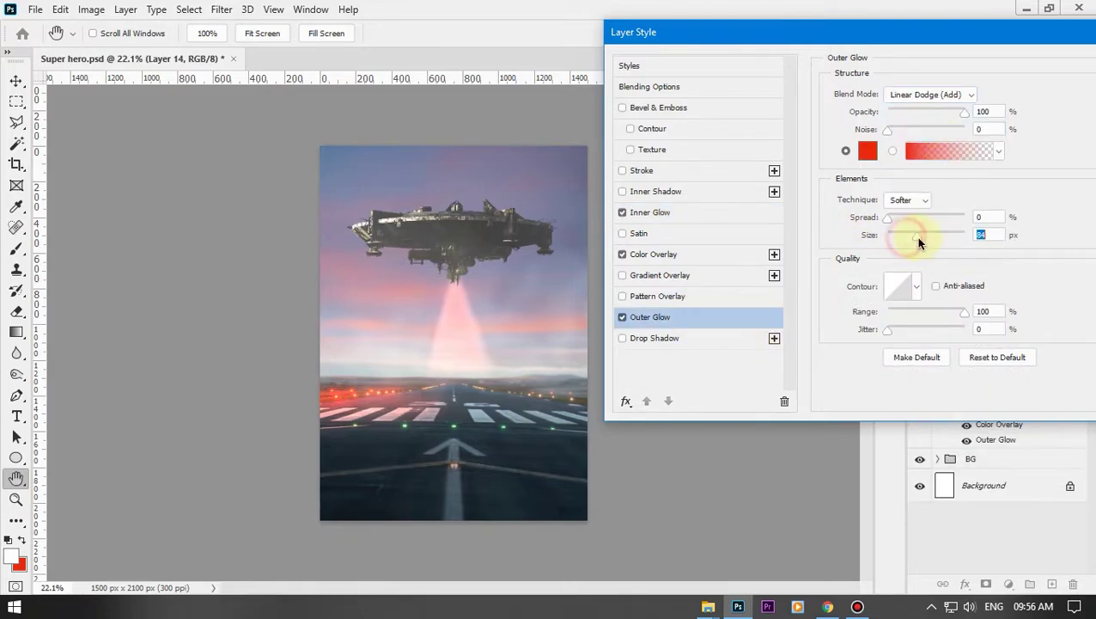
key("Return")
- Select Layer 11 in the BG group and paint a red glow along the runway horizon
left_click(939, 345)
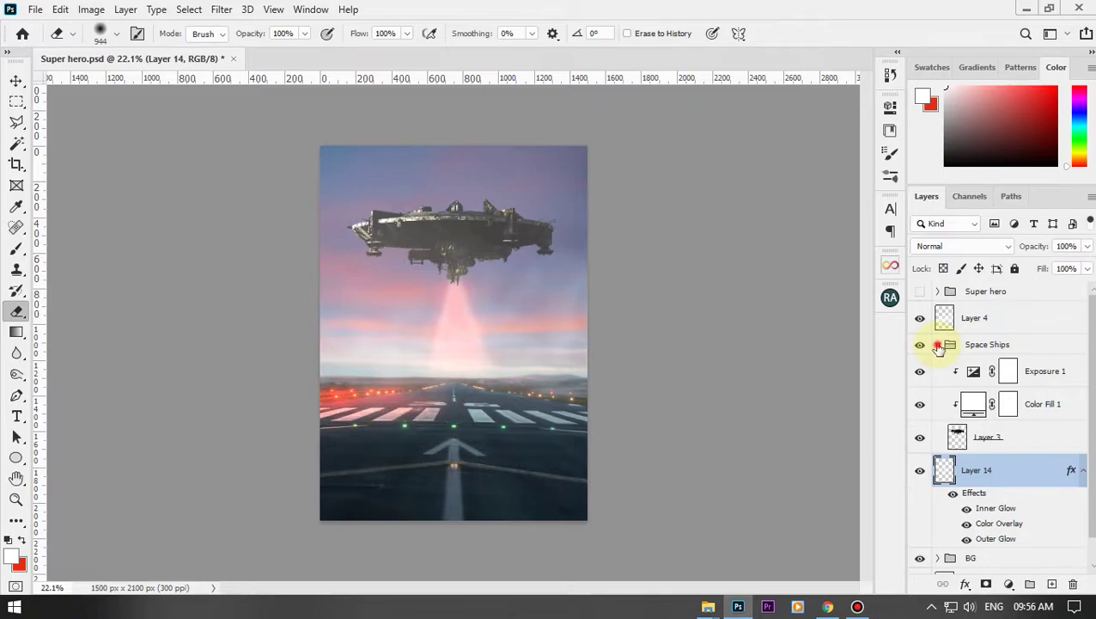
left_click(938, 458)
left_click(1001, 497)
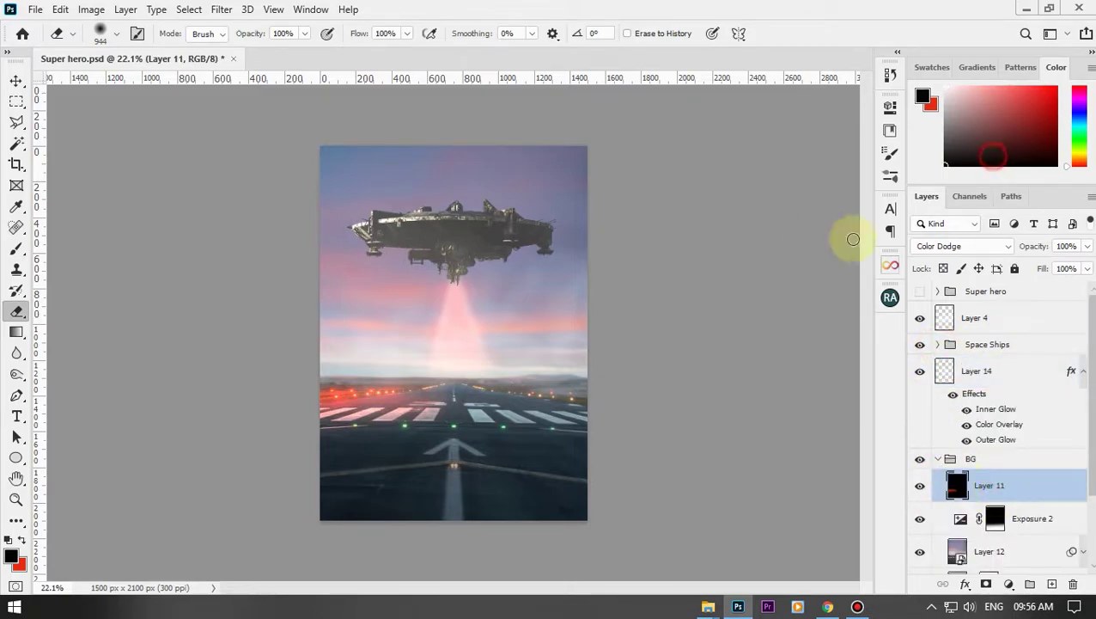
key("x")
key("b")
scroll(450, 387, "up", 5)
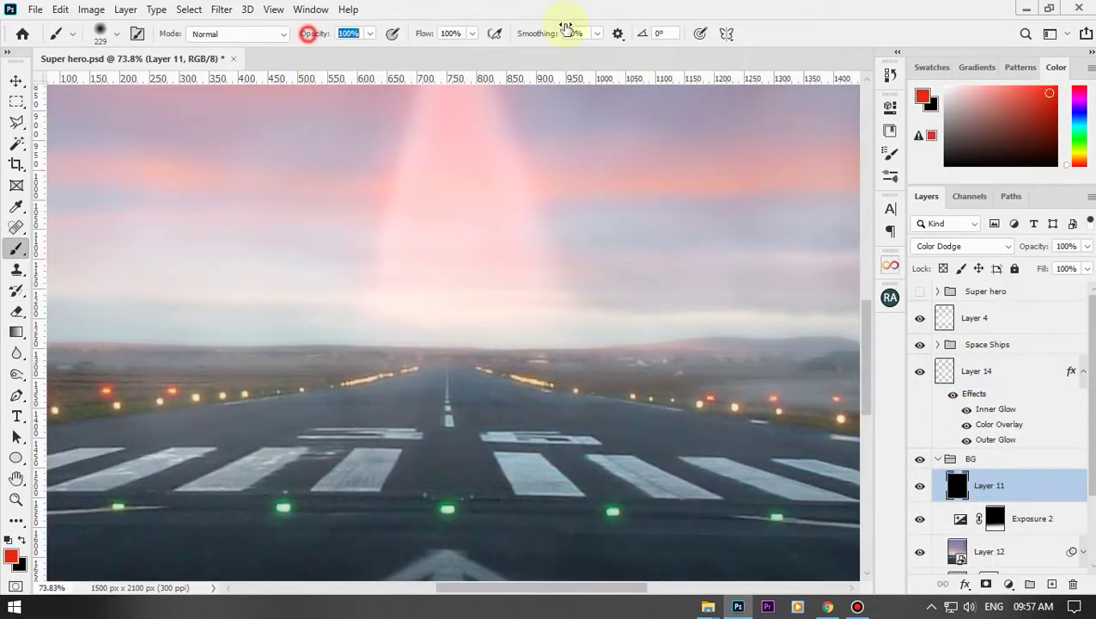
left_click_drag(296, 394, 246, 394)
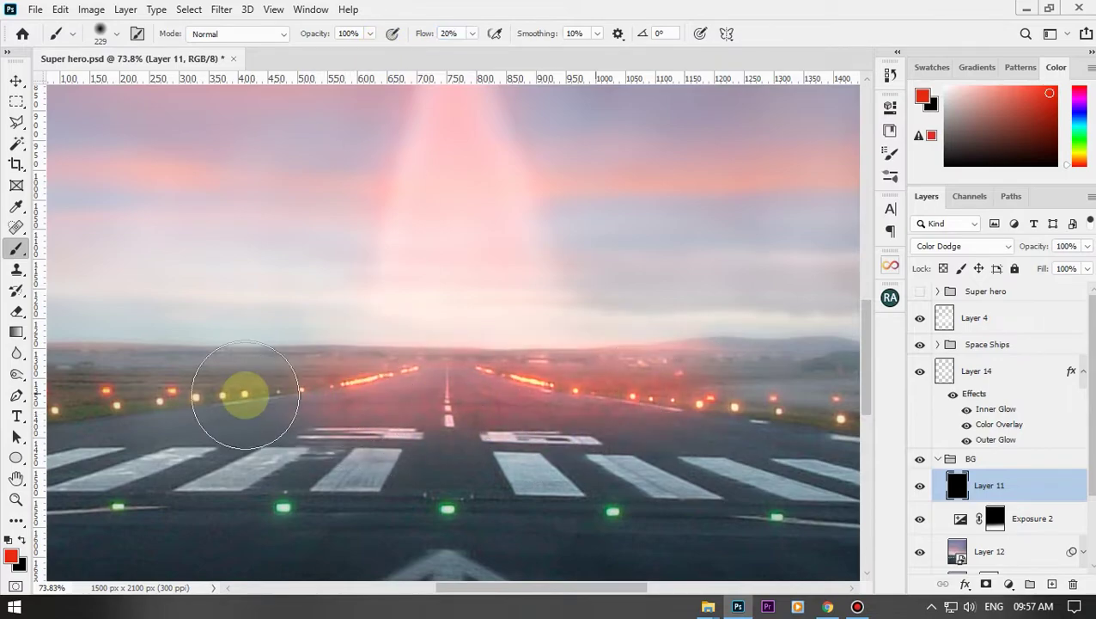
- Refine the runway glow on Layer 11, alternating eraser and brush between red and black
key("e")
scroll(602, 397, "down", 3)
key("b")
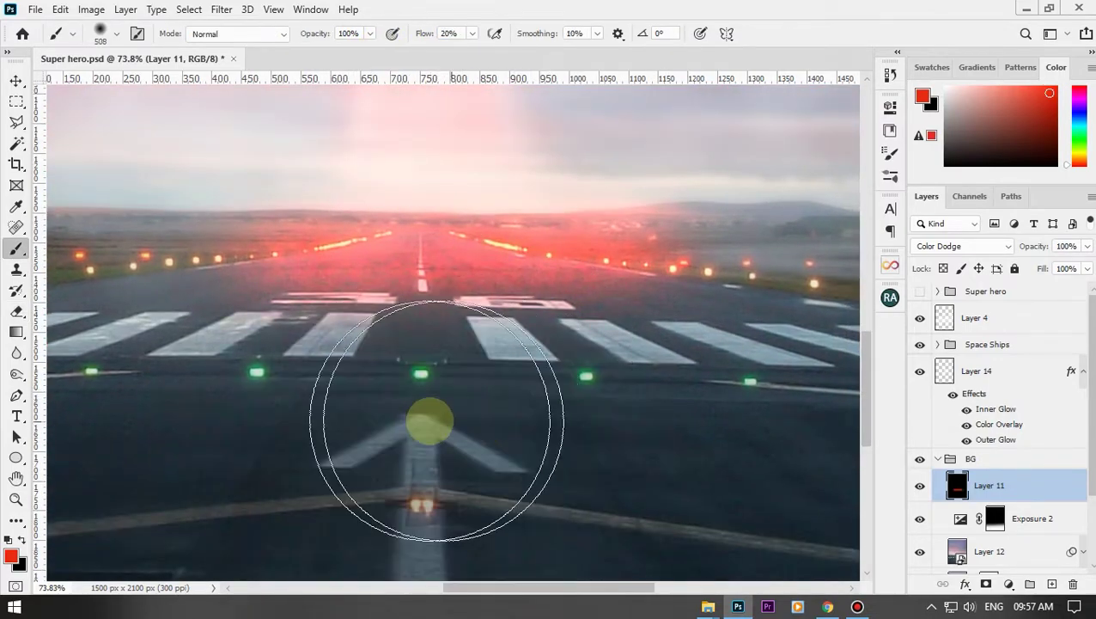
key("x")
scroll(691, 383, "down", 5)
scroll(693, 320, "up", 1)
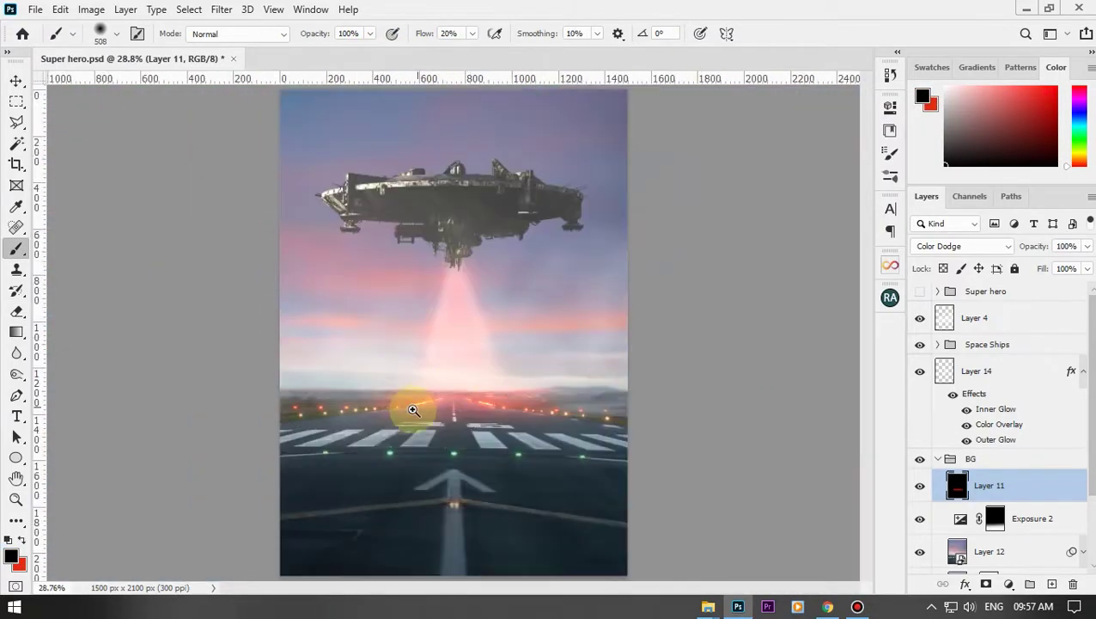
scroll(404, 400, "up", 5)
key("x")
scroll(758, 413, "right", 3)
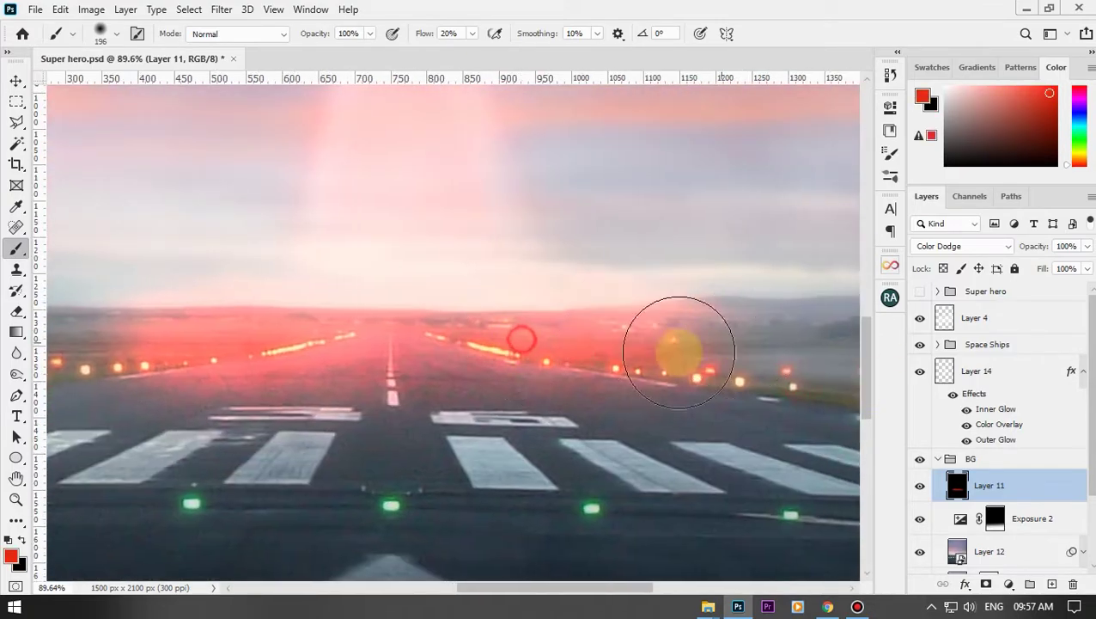
key("x")
scroll(380, 461, "down", 3)
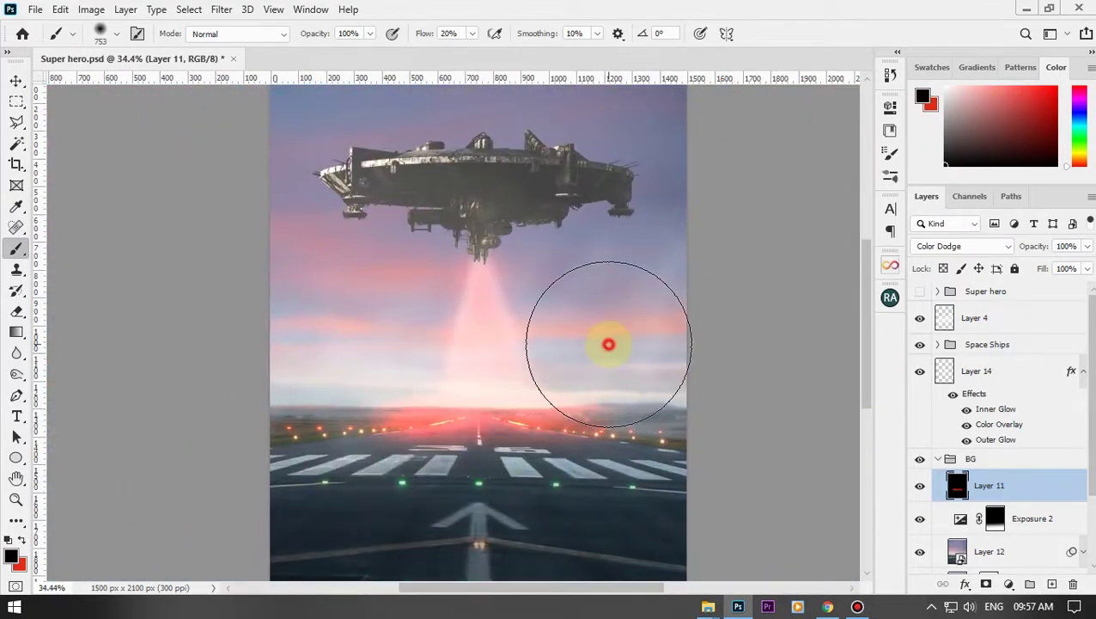
scroll(526, 533, "down", 1)
- Save the poster and toggle the Super hero group's visibility
key("ctrl+s")
key("v")
scroll(483, 391, "down", 1)
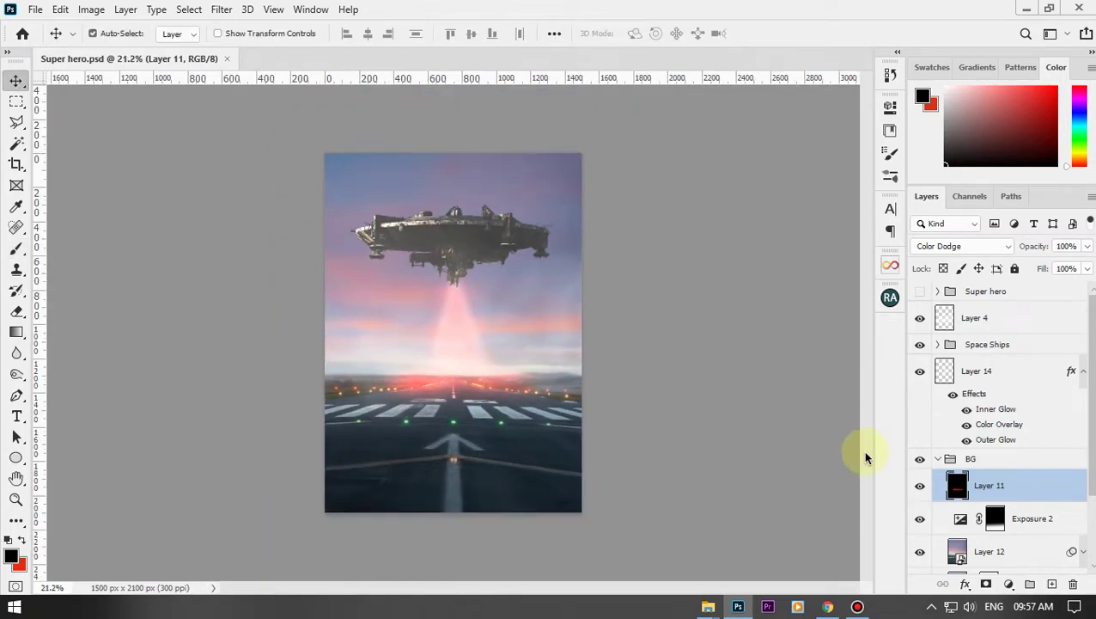
left_click(920, 291)
- Hide the boy and add a black-filled layer clipped to the spaceship layer
left_click(921, 292)
left_click(1026, 378)
left_click(937, 343)
left_click(1035, 434)
left_click(1052, 584)
key("alt+BackSpace")
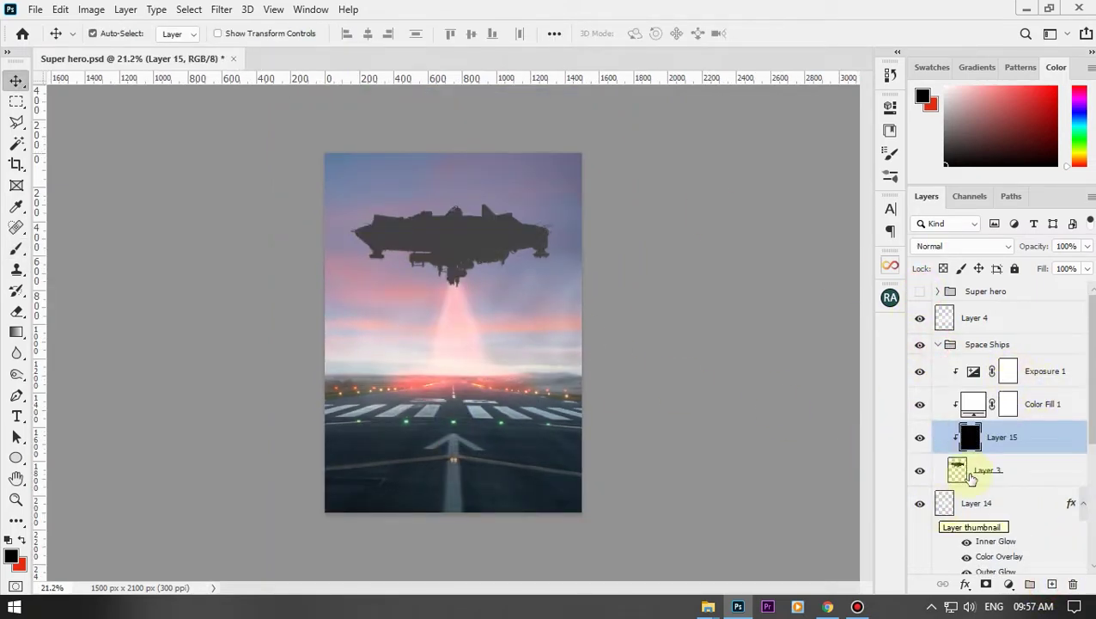
- Set the black clipped layer's blend mode to Color Dodge
left_click(962, 246)
left_click(939, 382)
left_click(962, 246)
left_click(972, 343)
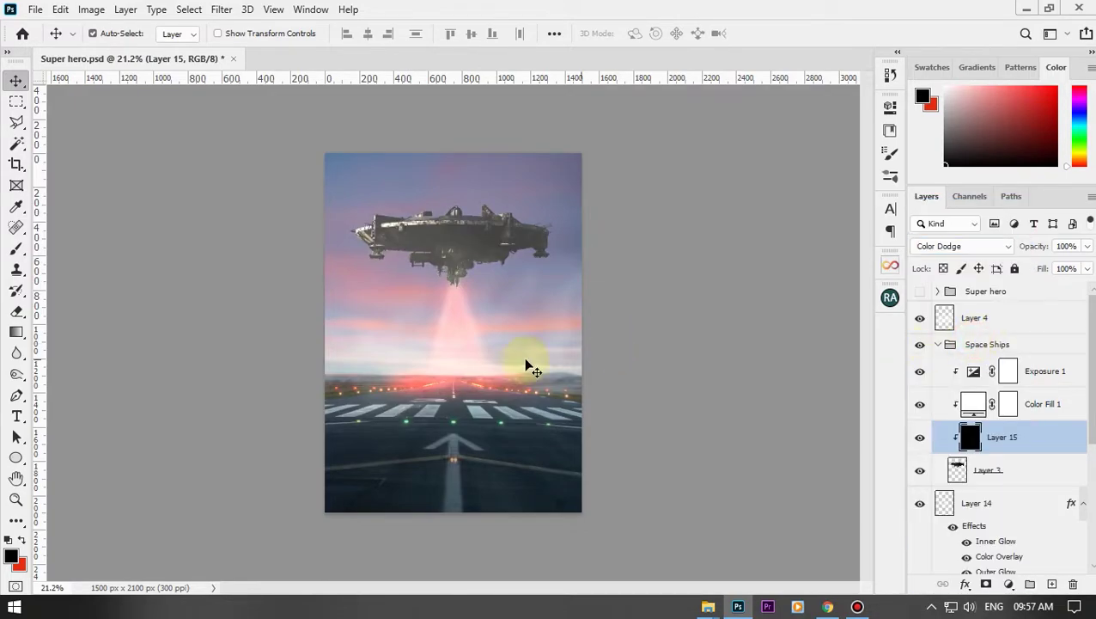
- Paint red glow with a soft brush on the ship's underside, pod and centre
key("x")
scroll(485, 250, "up", 5)
key("b")
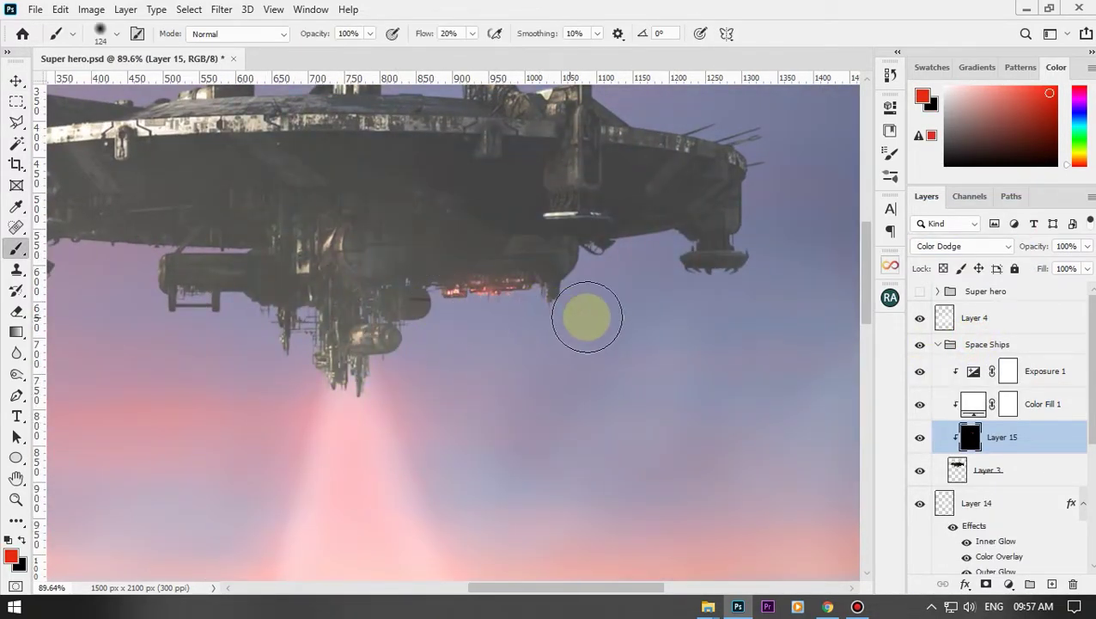
mouse_move(589, 314)
left_mouse_down()
mouse_move(632, 255)
mouse_move(406, 307)
mouse_move(313, 404)
mouse_move(502, 403)
left_mouse_up()
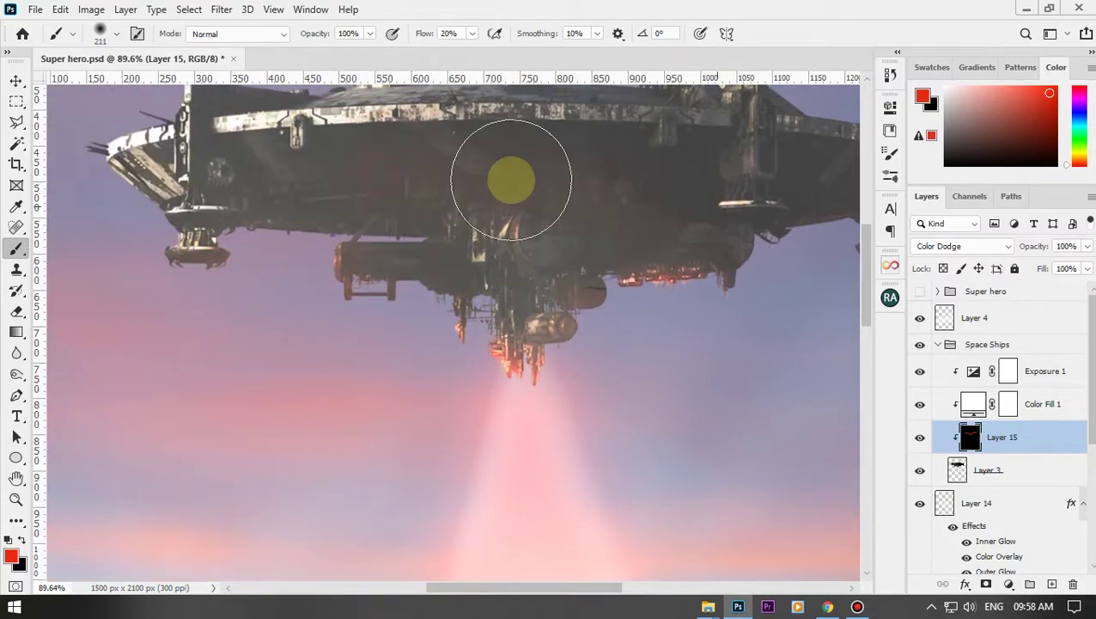
left_click_drag(507, 179, 764, 206)
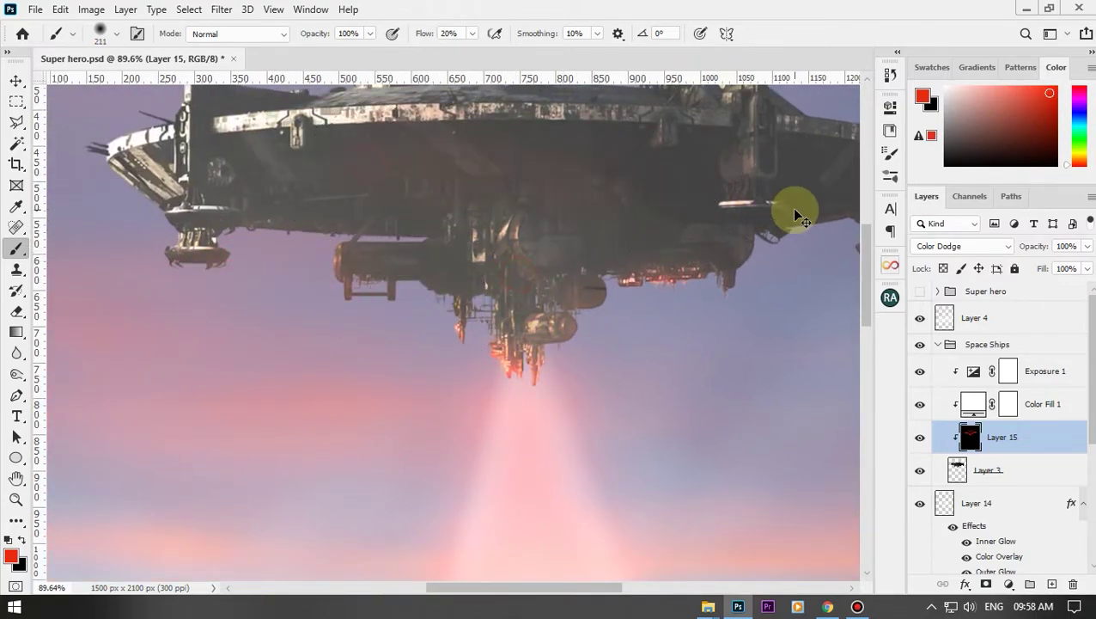
key("ctrl+0")
left_click(458, 267)
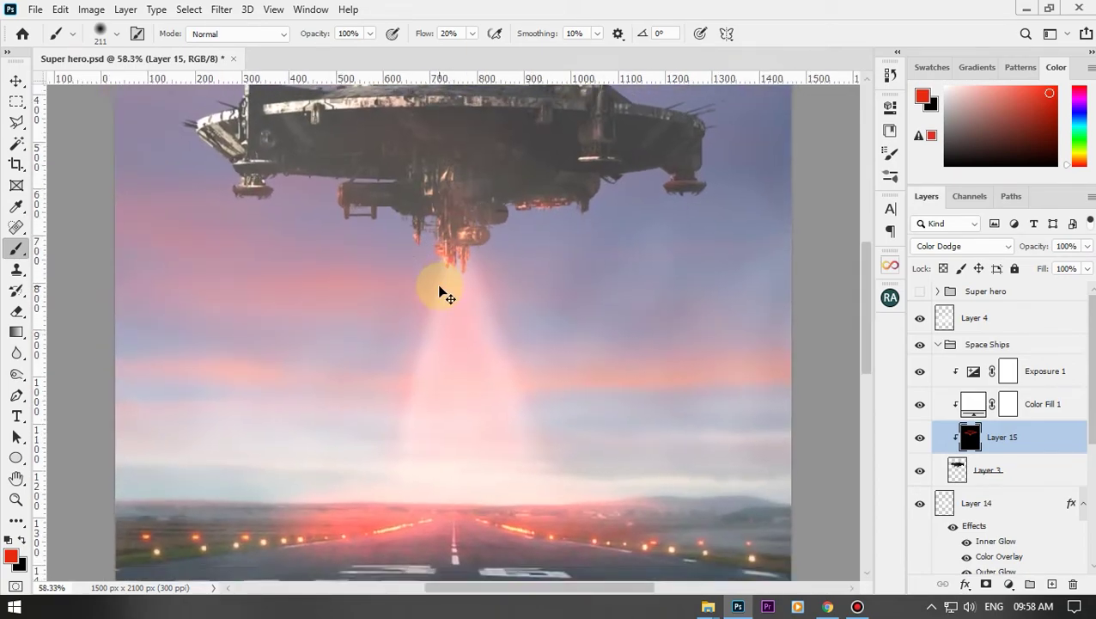
key("ctrl+0")
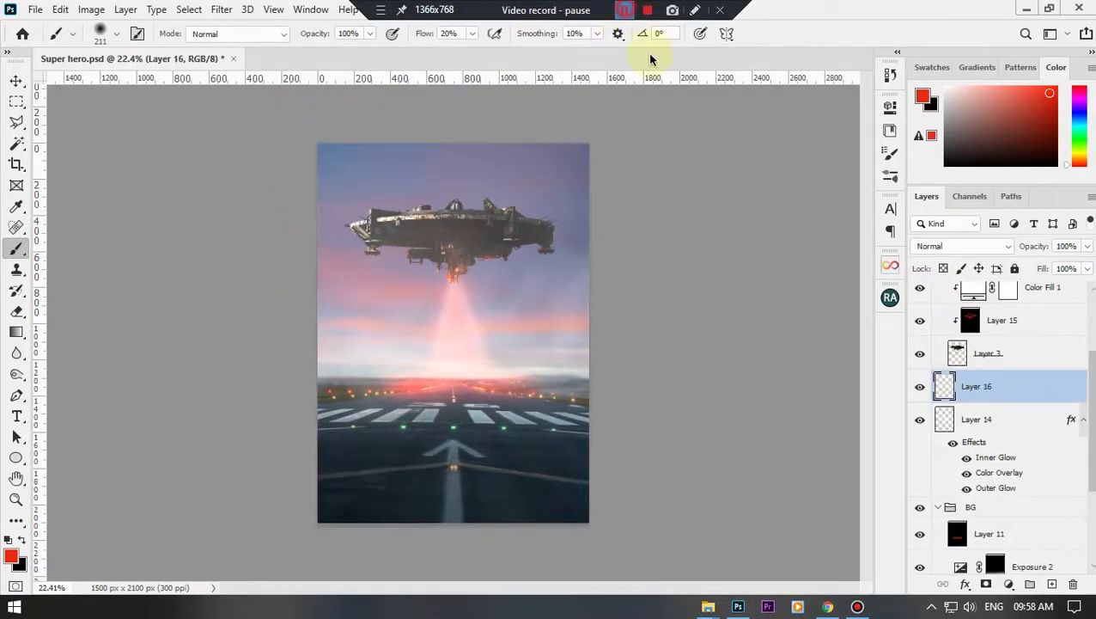
- Place Layer 16 beneath Layer 14 and paint red with an enlarged cloudy smoke brush at Normal blending
left_click_drag(1015, 384, 1040, 475)
right_click(488, 369)
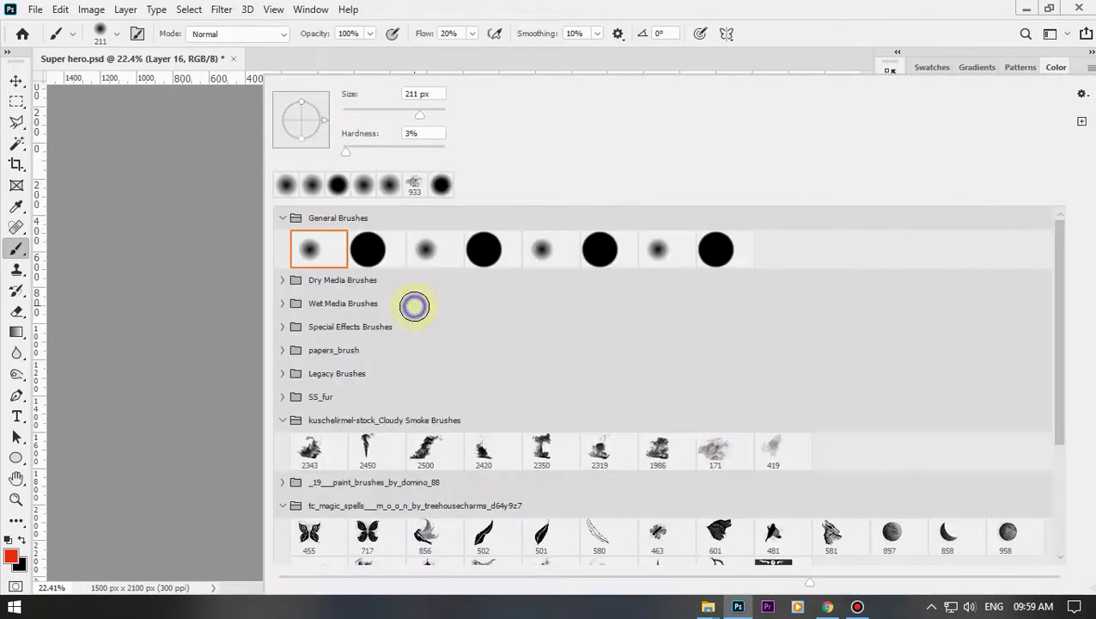
left_click(773, 69)
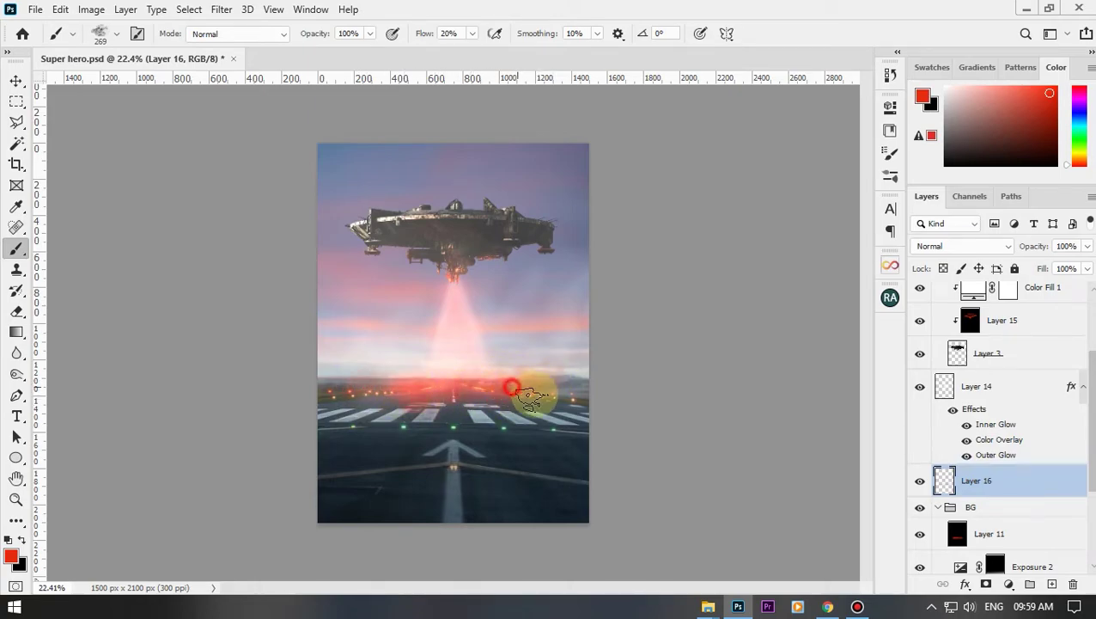
key("bracketright")
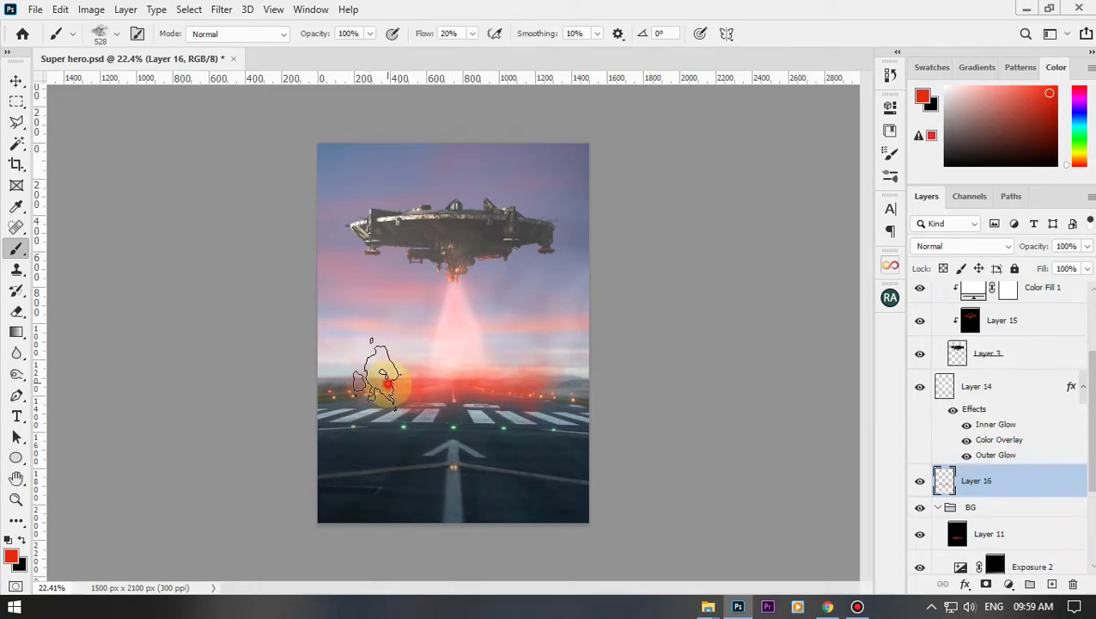
left_click(988, 246)
left_click(631, 356)
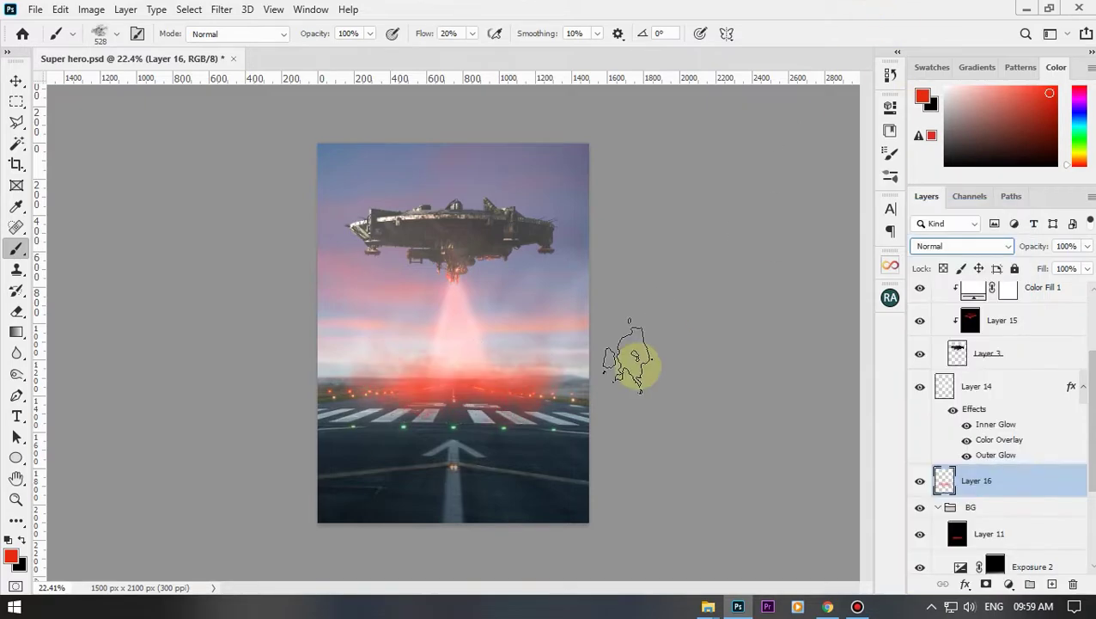
scroll(631, 356, "up", 5)
key("x")
- Erase excess red smoke over the runway centre and show the boy again
key("e")
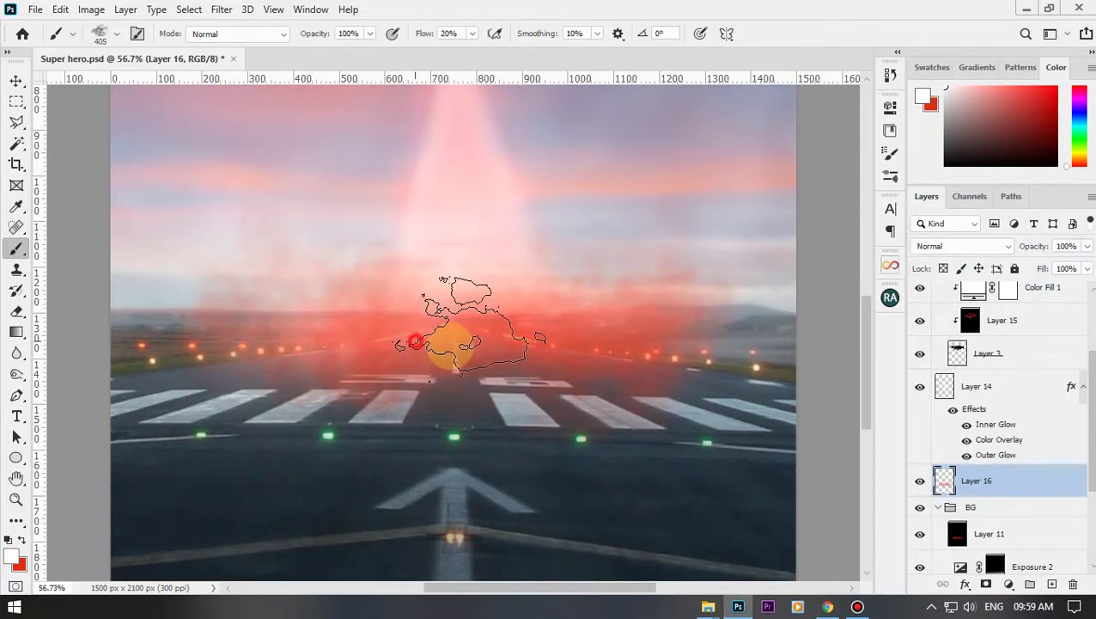
mouse_move(440, 339)
left_mouse_down()
mouse_move(644, 335)
mouse_move(404, 309)
left_mouse_up()
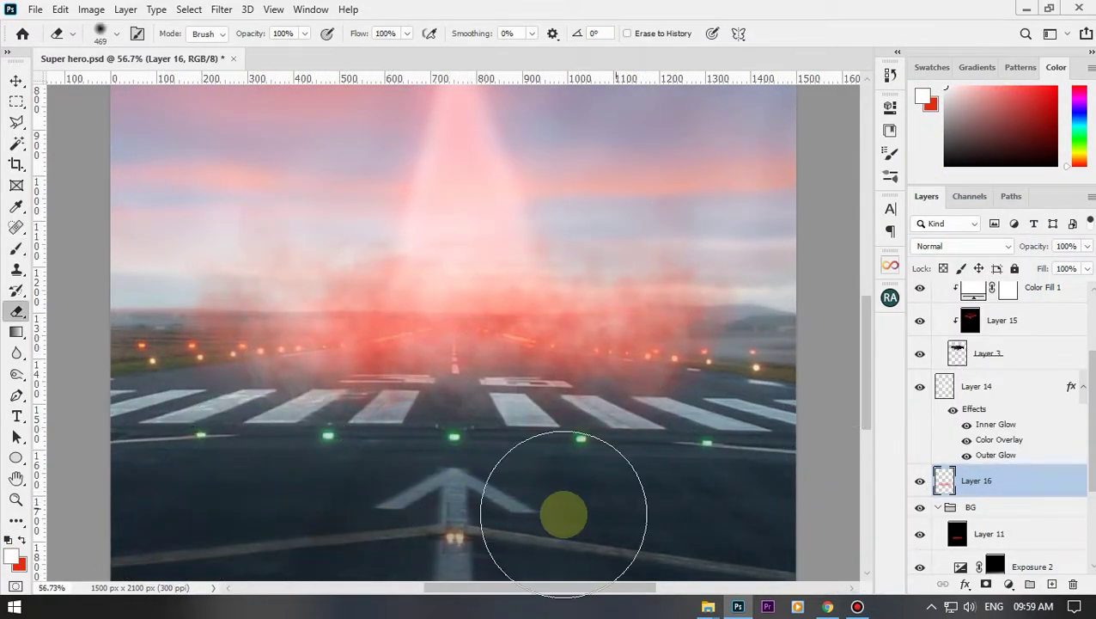
scroll(274, 519, "down", 4)
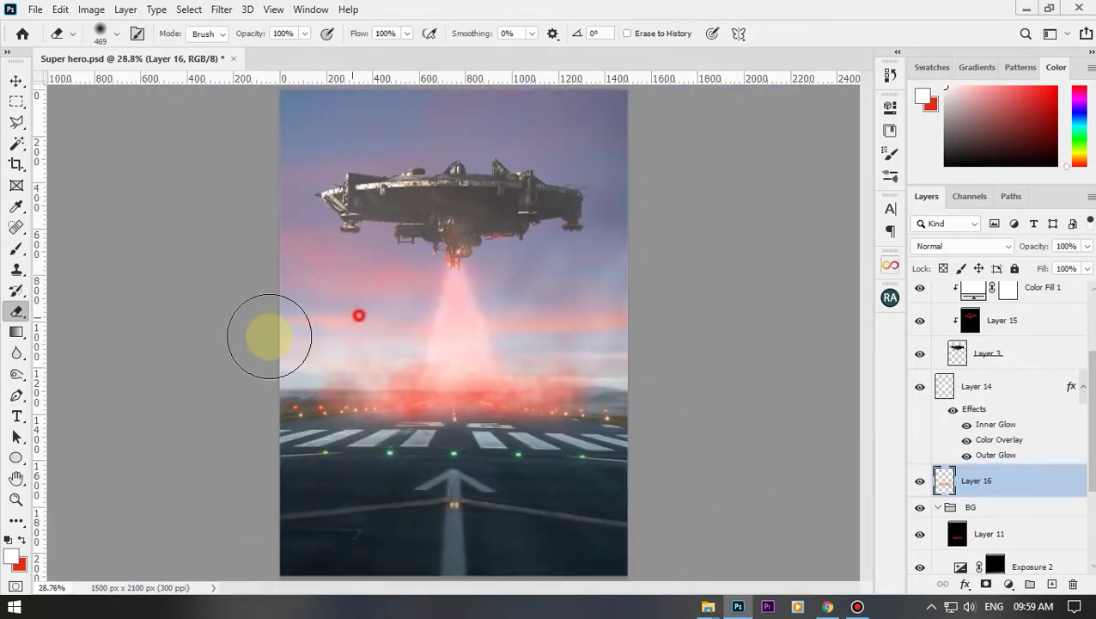
key("v")
left_click(1083, 387)
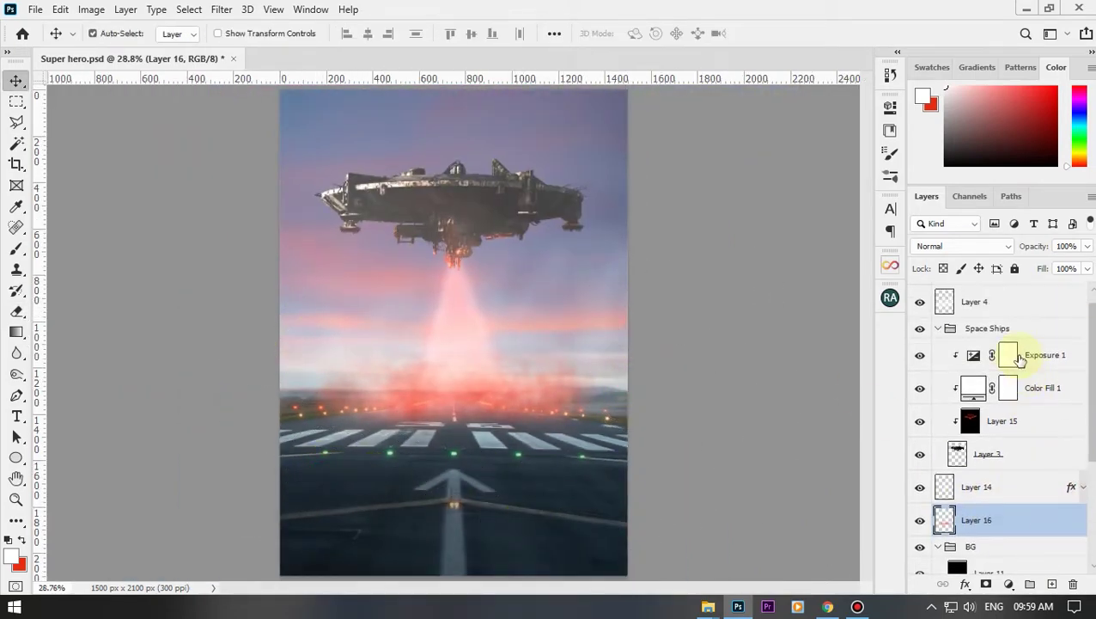
scroll(988, 326, "up", 1)
left_click(919, 292)
left_click(937, 345)
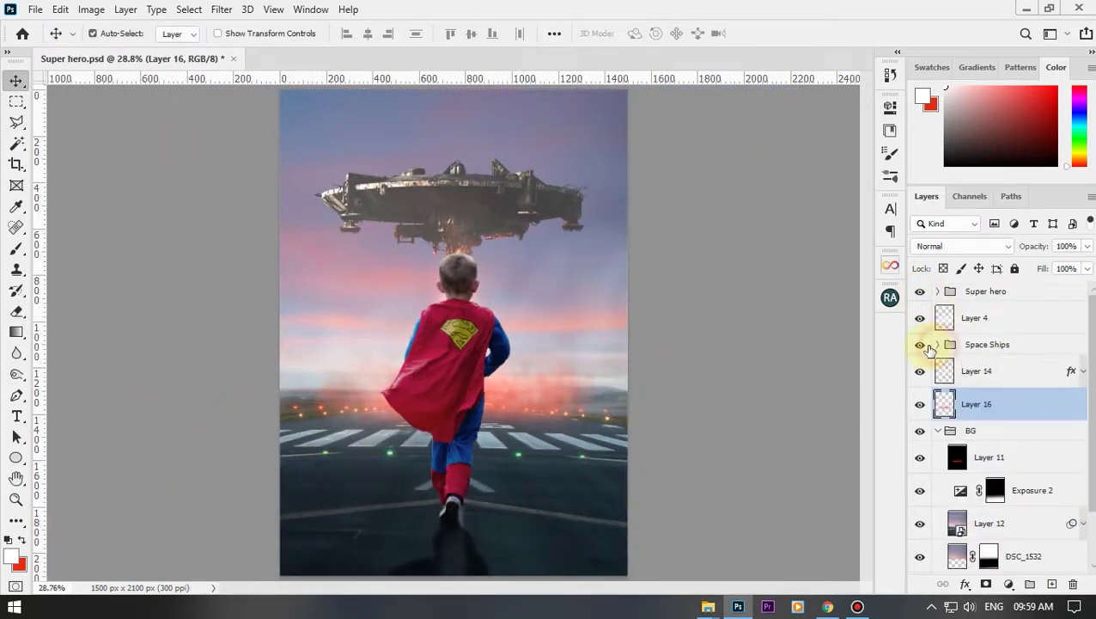
- Add a black-filled Layer 17 clipped to the boy and set it to Color Dodge
left_click(937, 430)
left_click(940, 292)
left_click(1036, 421)
left_click(1052, 583)
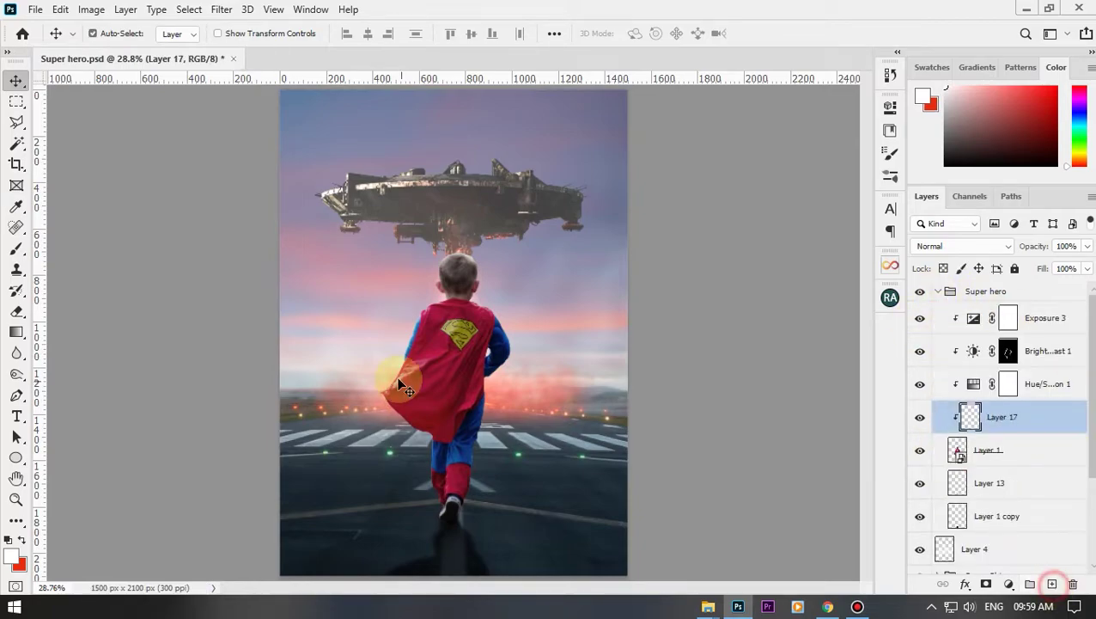
key("alt+BackSpace")
left_click(962, 246)
left_click(949, 335)
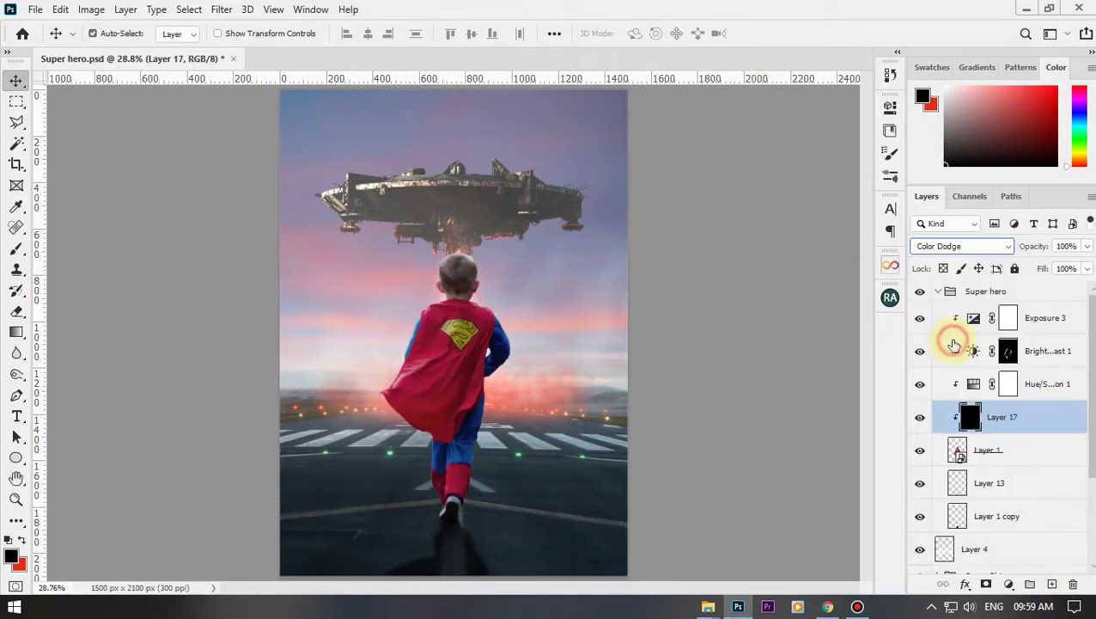
- Paint red rim light beside the boy's head on Layer 17
key("b")
scroll(370, 344, "up", 5)
right_click(365, 297)
key("Escape")
key("x")
scroll(599, 244, "up", 5)
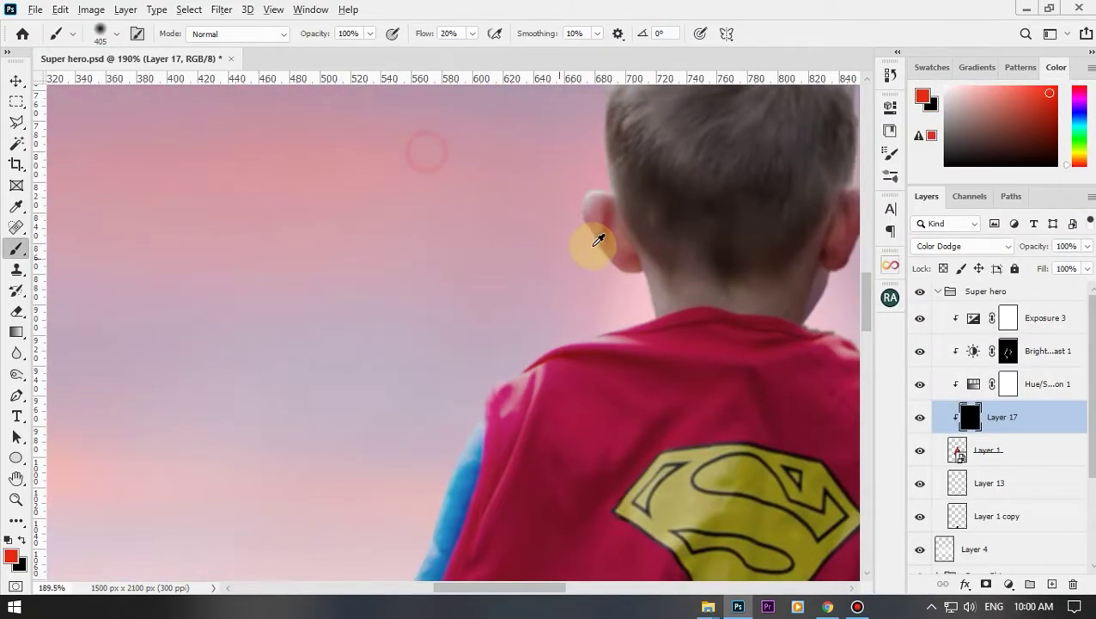
left_click_drag(600, 245, 633, 297)
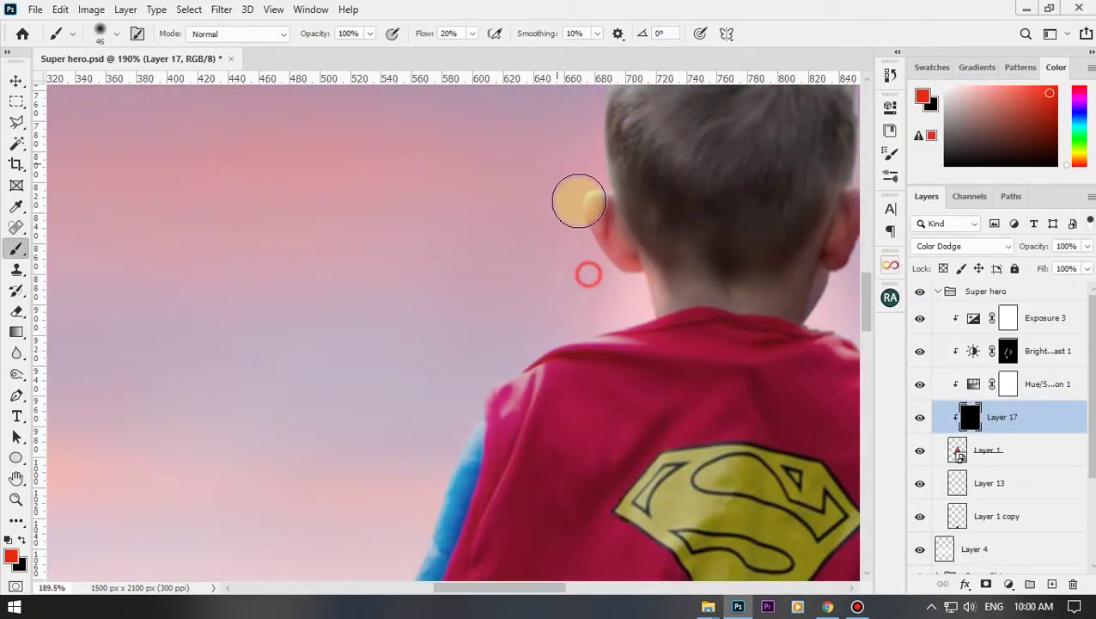
left_click_drag(579, 201, 507, 269)
left_click_drag(773, 202, 759, 318)
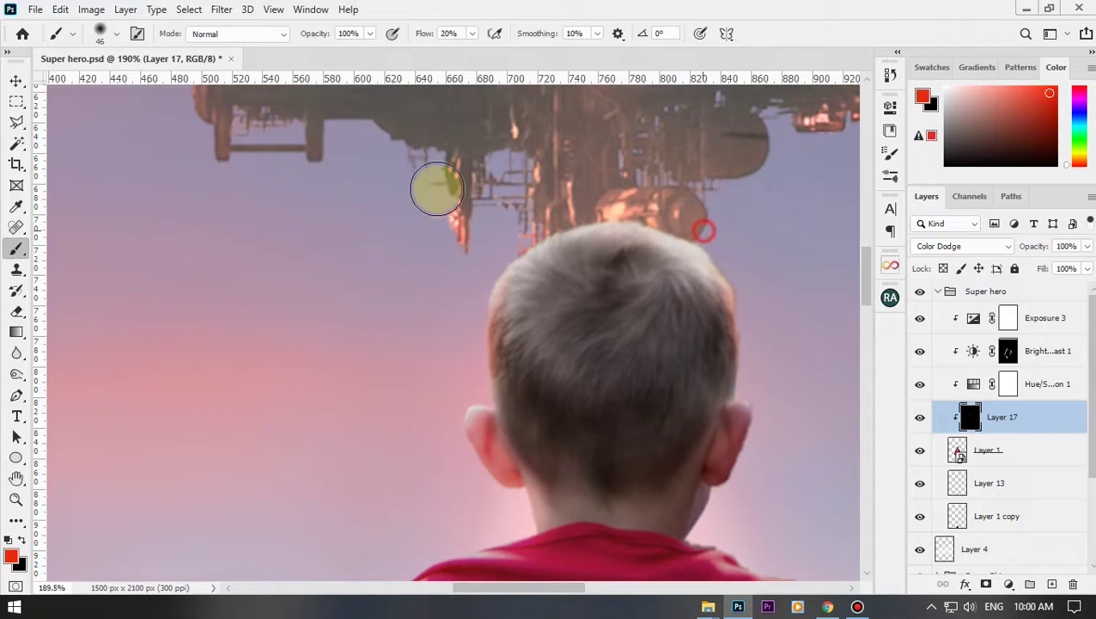
- Move Layer 17 to the top of the Super hero group and check the cape's left edge
scroll(437, 189, "down", 4)
scroll(515, 224, "right", 3)
scroll(560, 247, "right", 3)
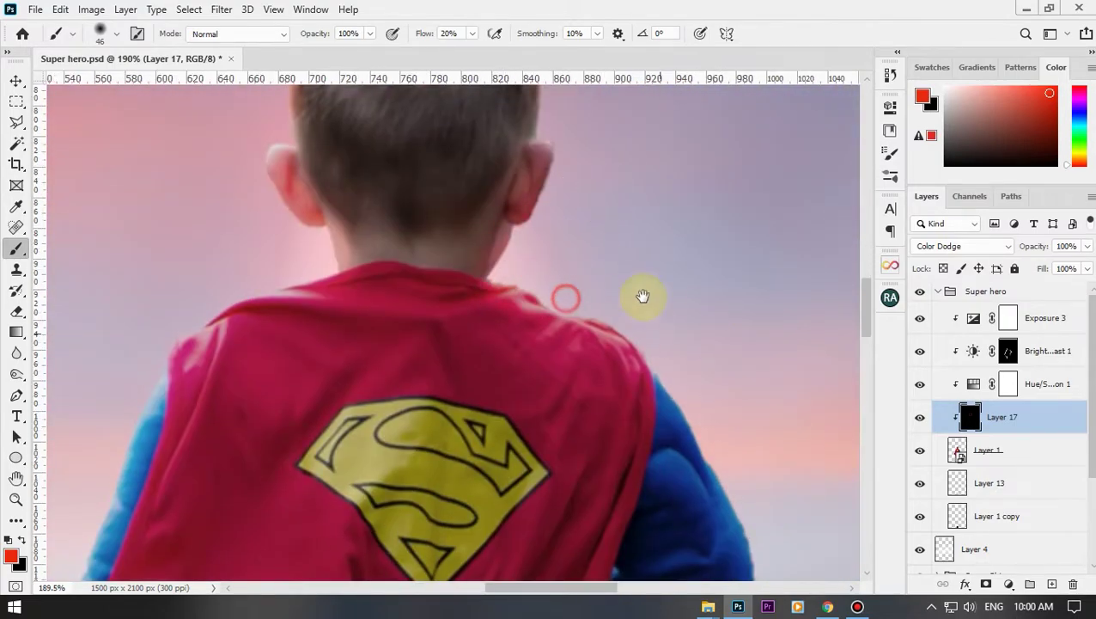
scroll(643, 295, "down", 4)
scroll(670, 301, "right", 1)
scroll(292, 309, "left", 5)
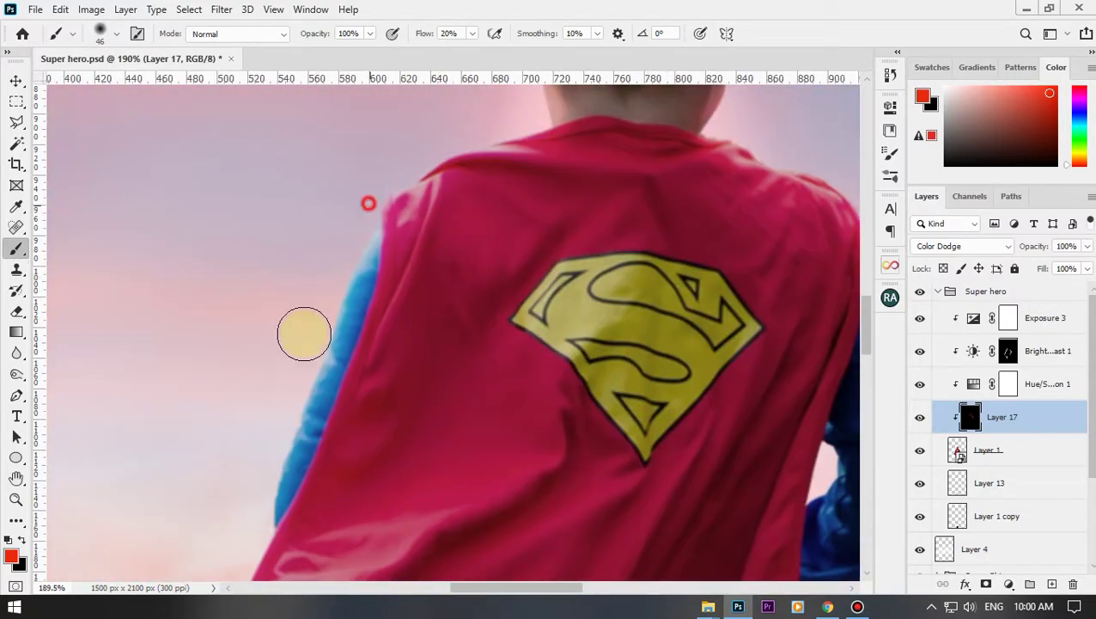
scroll(337, 303, "down", 5)
scroll(497, 416, "up", 3)
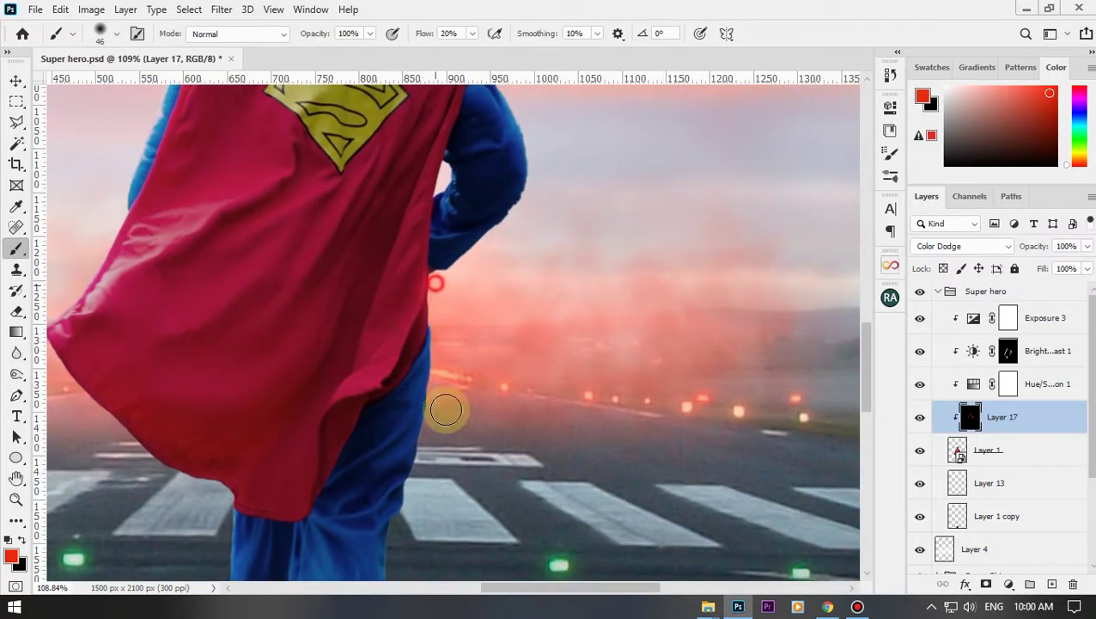
scroll(421, 477, "down", 3)
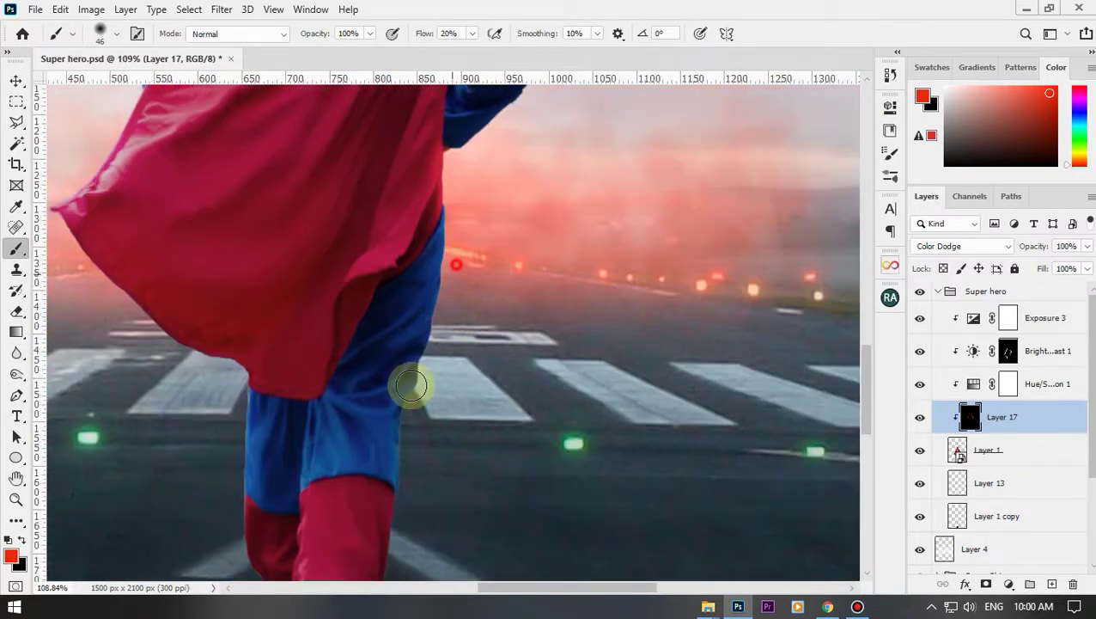
left_click(1013, 448)
left_click_drag(1001, 416, 1057, 313)
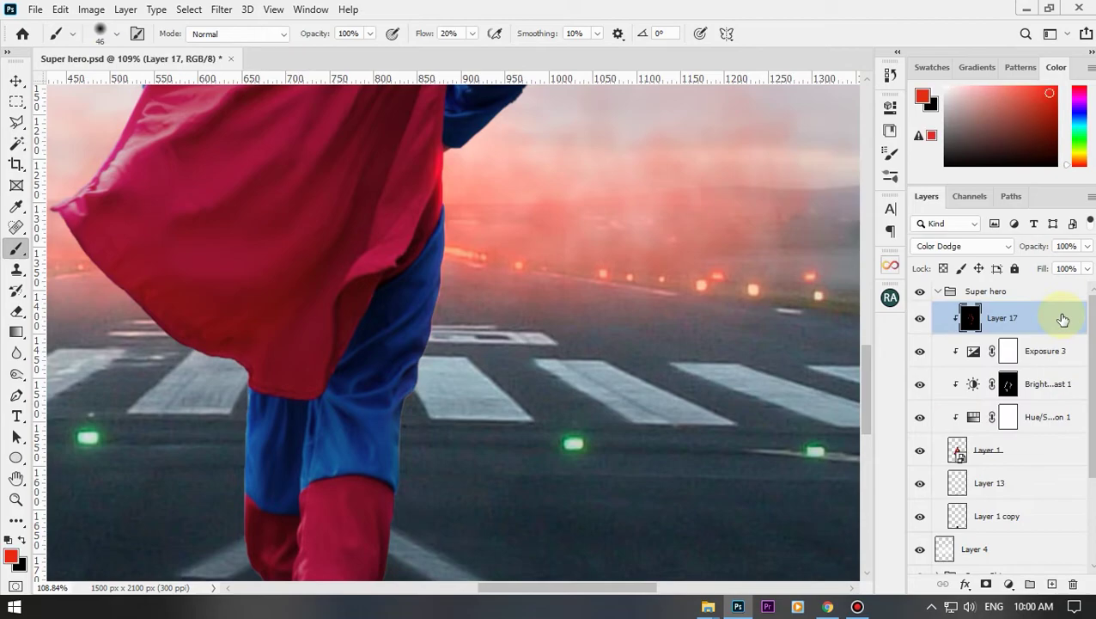
scroll(472, 374, "up", 4)
left_click_drag(126, 323, 402, 235)
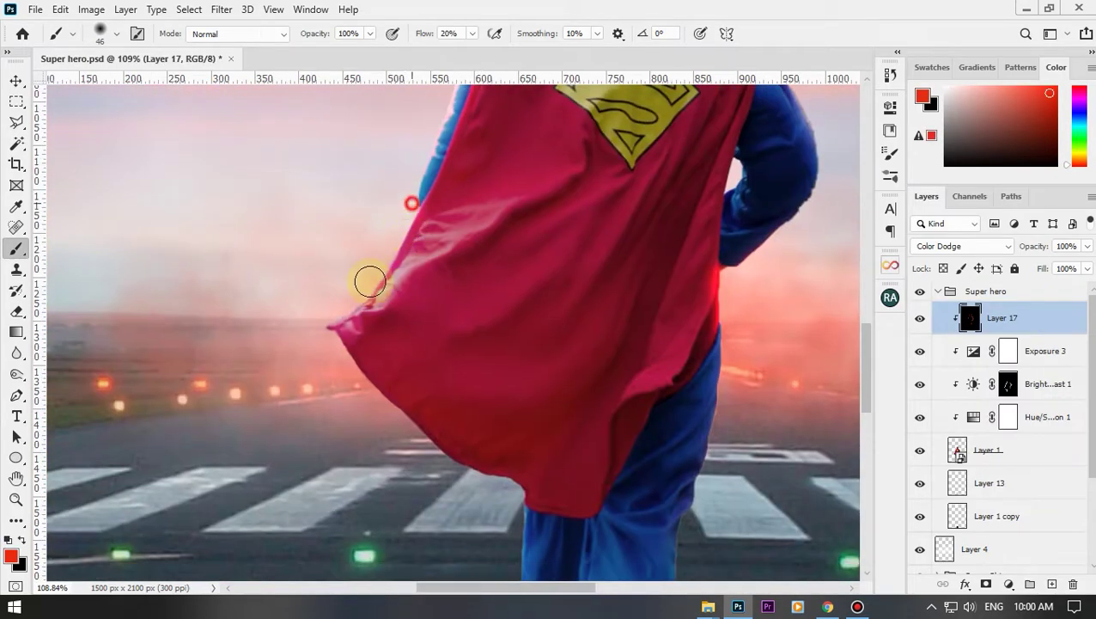
scroll(384, 416, "down", 5)
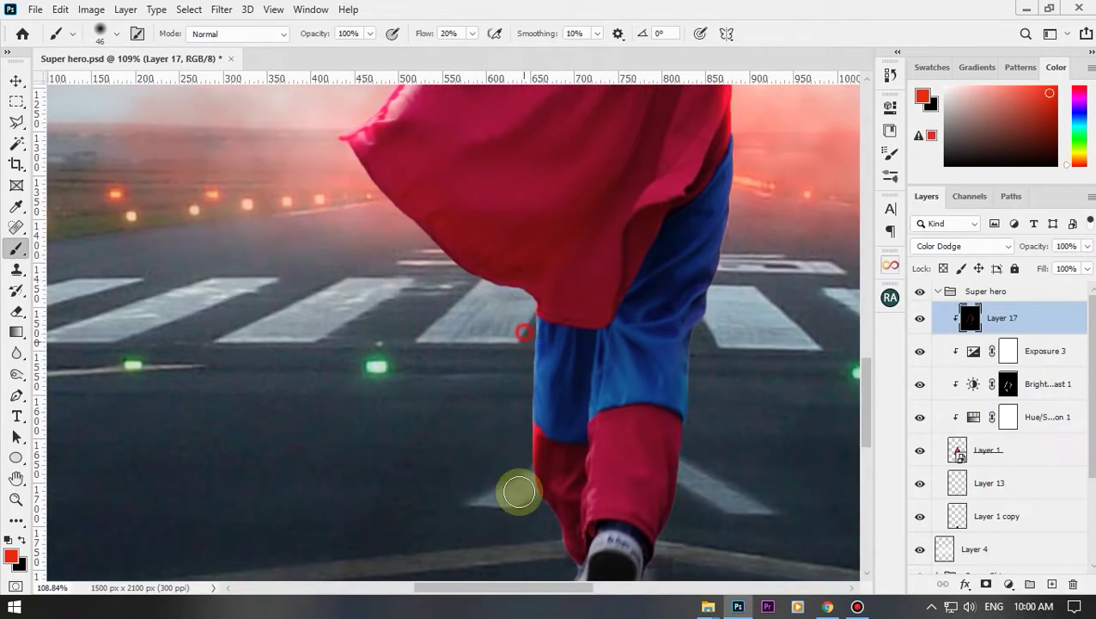
scroll(554, 346, "down", 5)
scroll(537, 352, "down", 2)
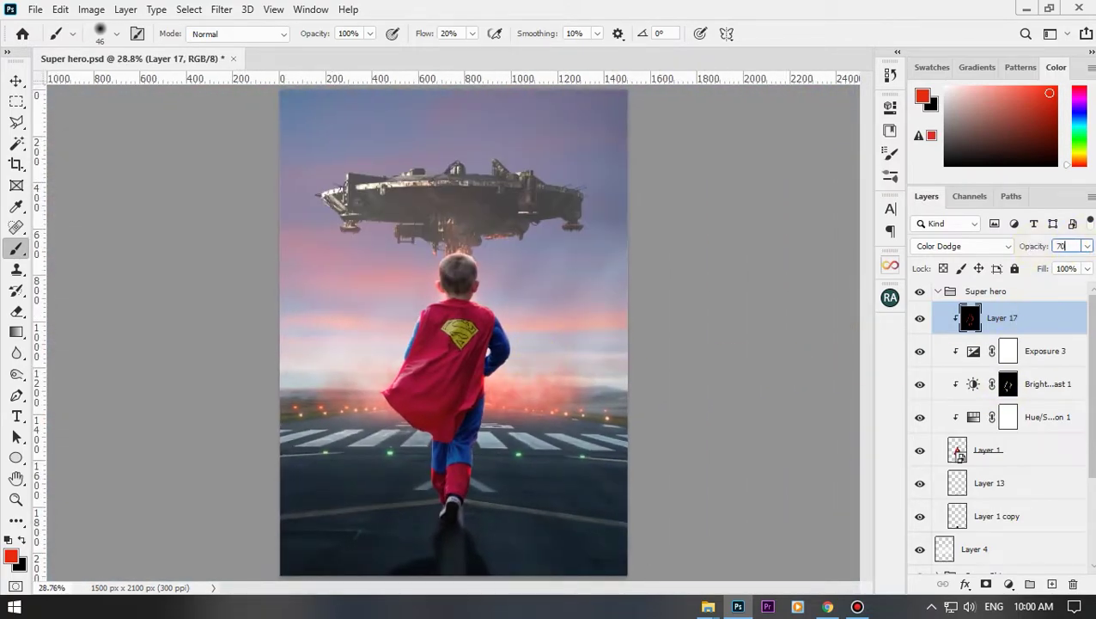
scroll(1047, 453, "down", 1)
scroll(1052, 452, "down", 2)
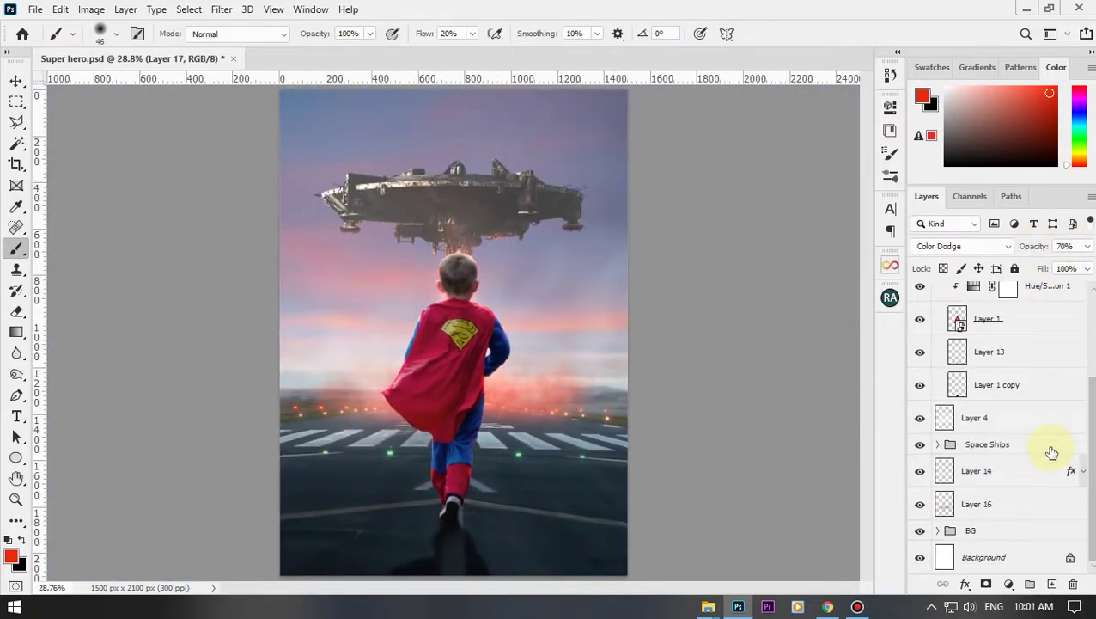
- With the boy hidden, paint extra red glow on BG's Layer 11, then show him again
scroll(1052, 453, "up", 3)
scroll(1032, 443, "up", 1)
left_click(937, 291)
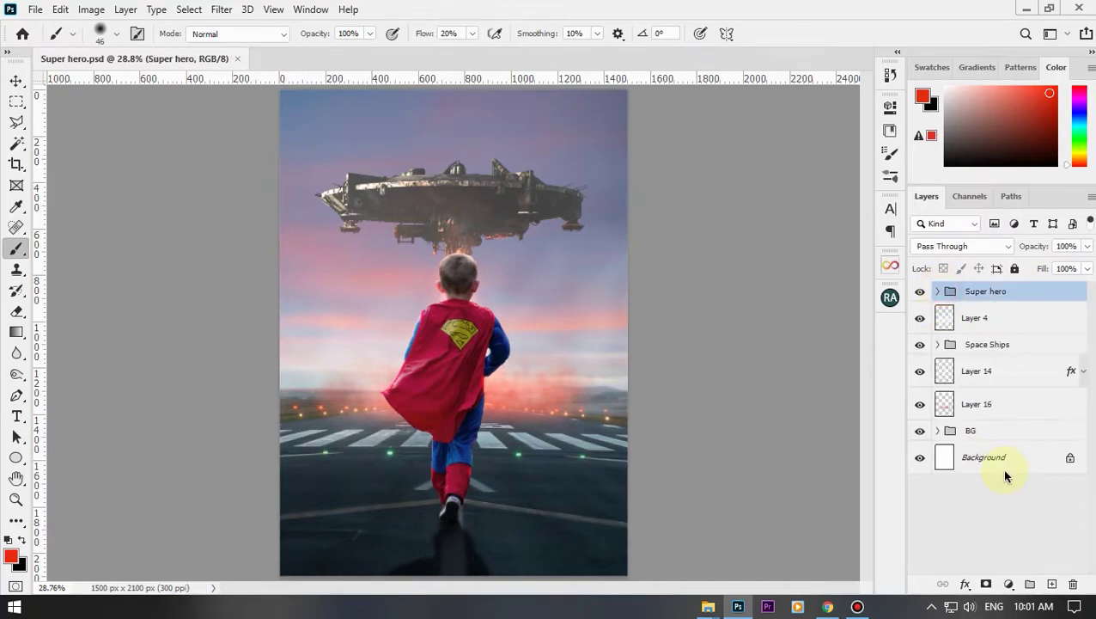
left_click(937, 430)
left_click(1029, 457)
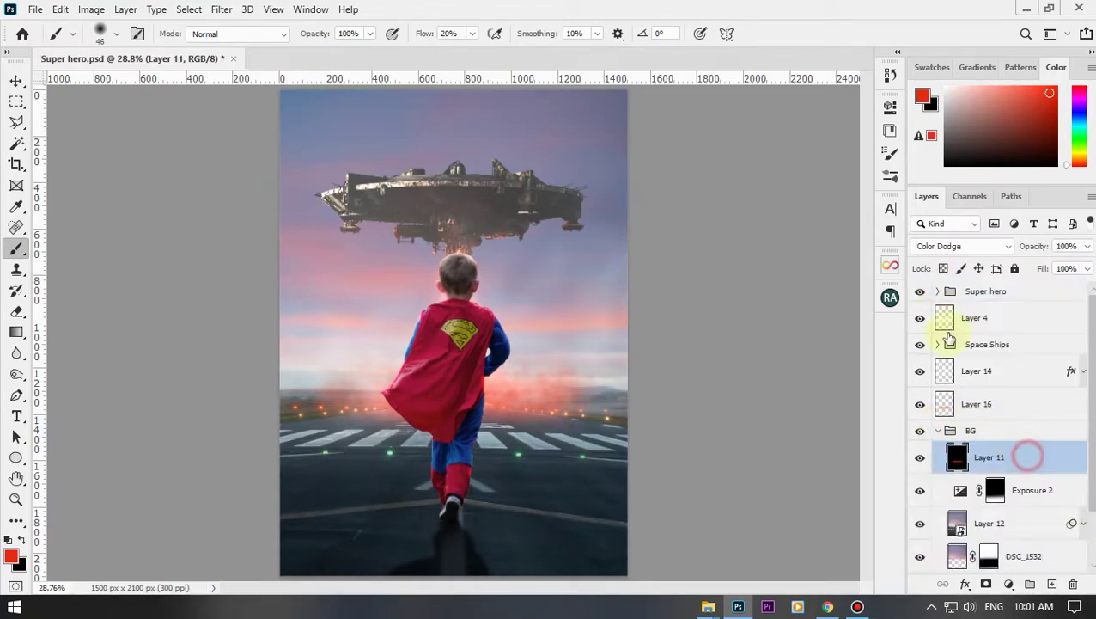
left_click(920, 293)
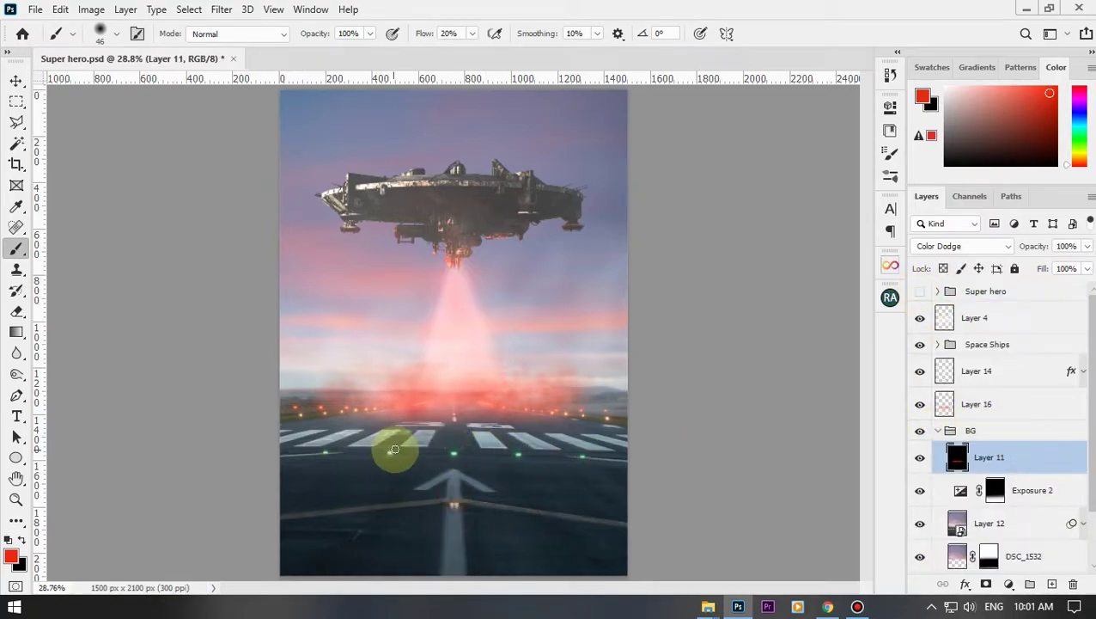
key("x")
left_click(942, 464)
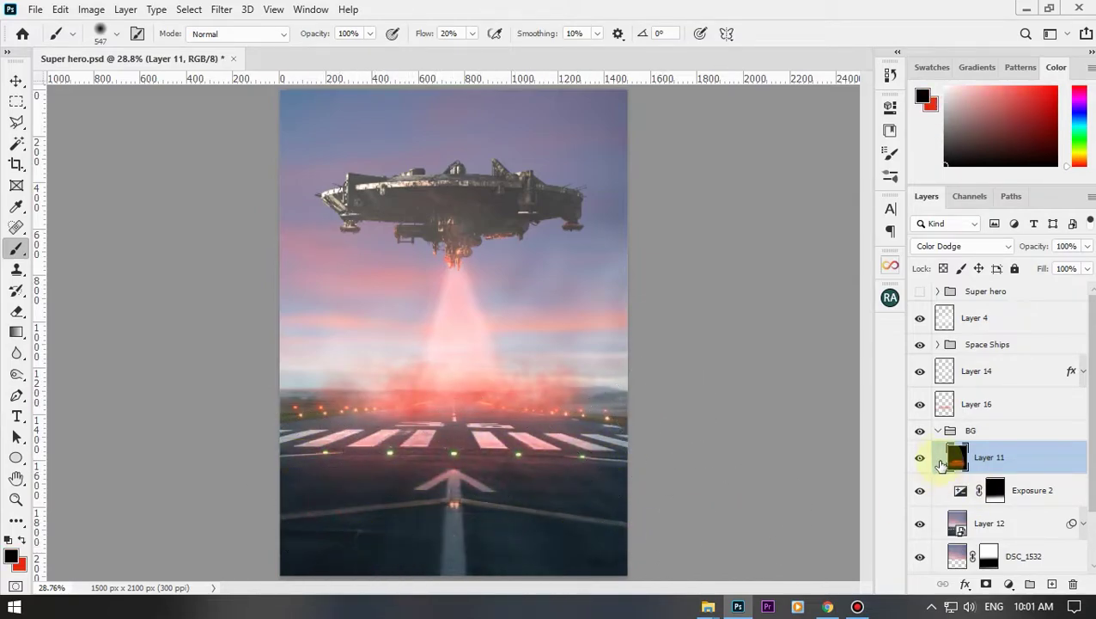
left_click(920, 292)
scroll(540, 348, "down", 1)
key("x")
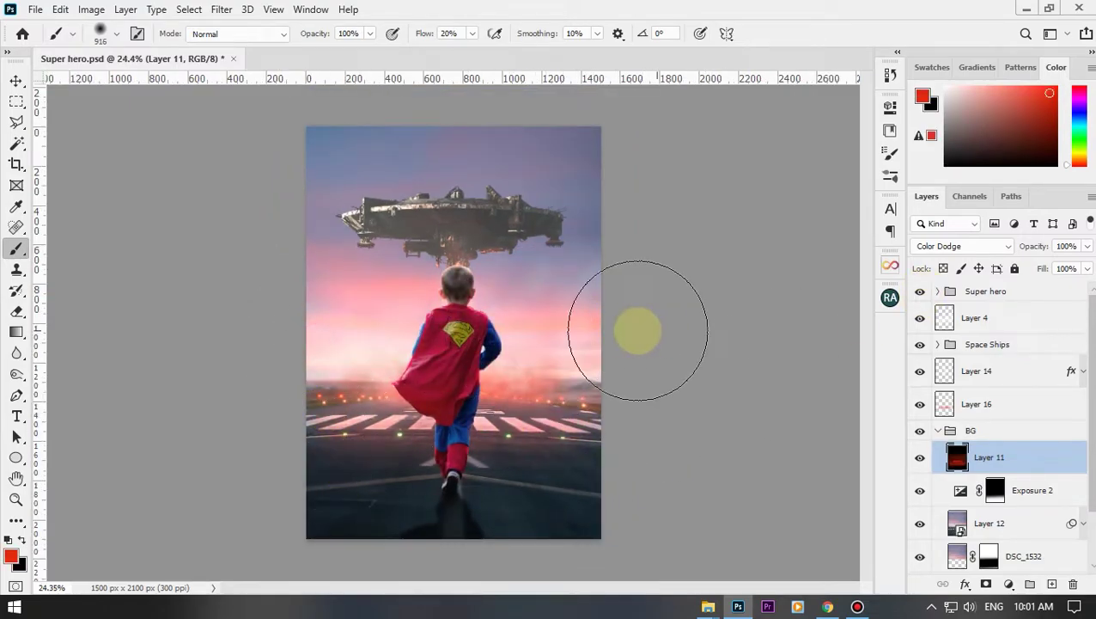
scroll(490, 220, "down", 1)
- Scale the Super hero group down to about 80%
key("v")
left_click(941, 429)
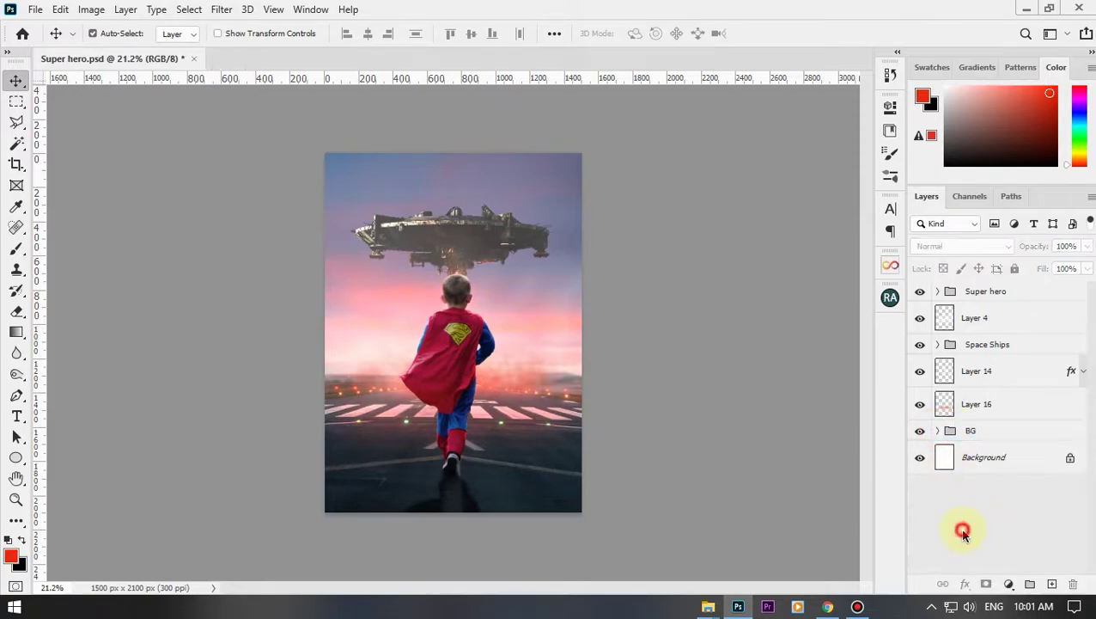
left_click(997, 292)
key("ctrl+t")
left_click_drag(582, 153, 557, 194)
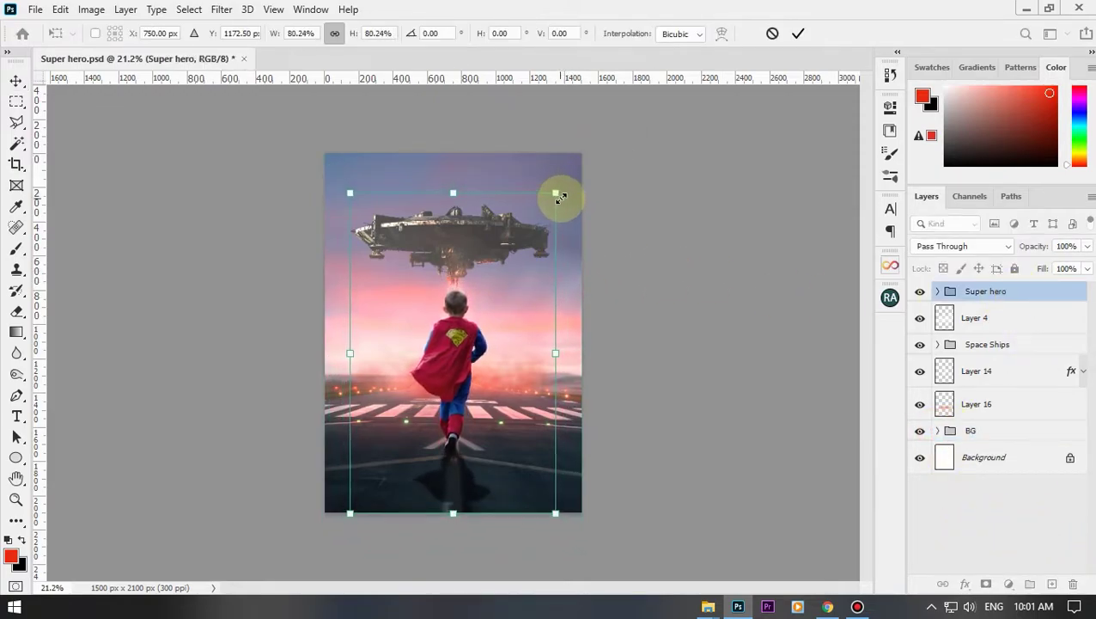
key("Return")
- Flip Layer 1 copy vertically and stretch it in perspective into a shadow below the feet
left_click(939, 293)
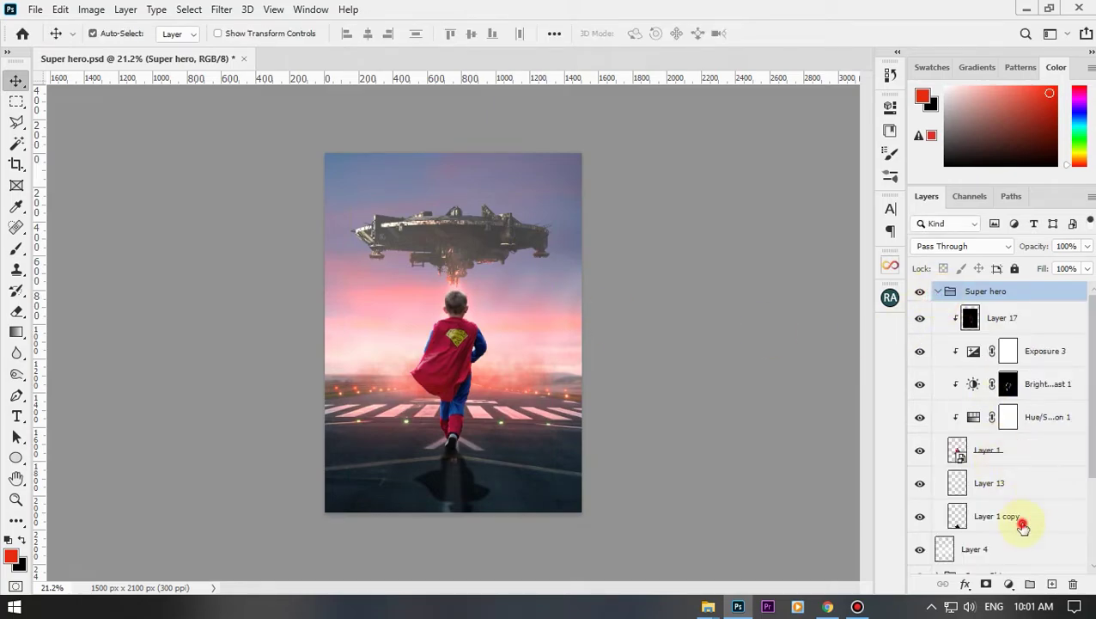
left_click(997, 515)
key("ctrl+t")
left_click_drag(495, 513, 533, 516)
right_click(533, 516)
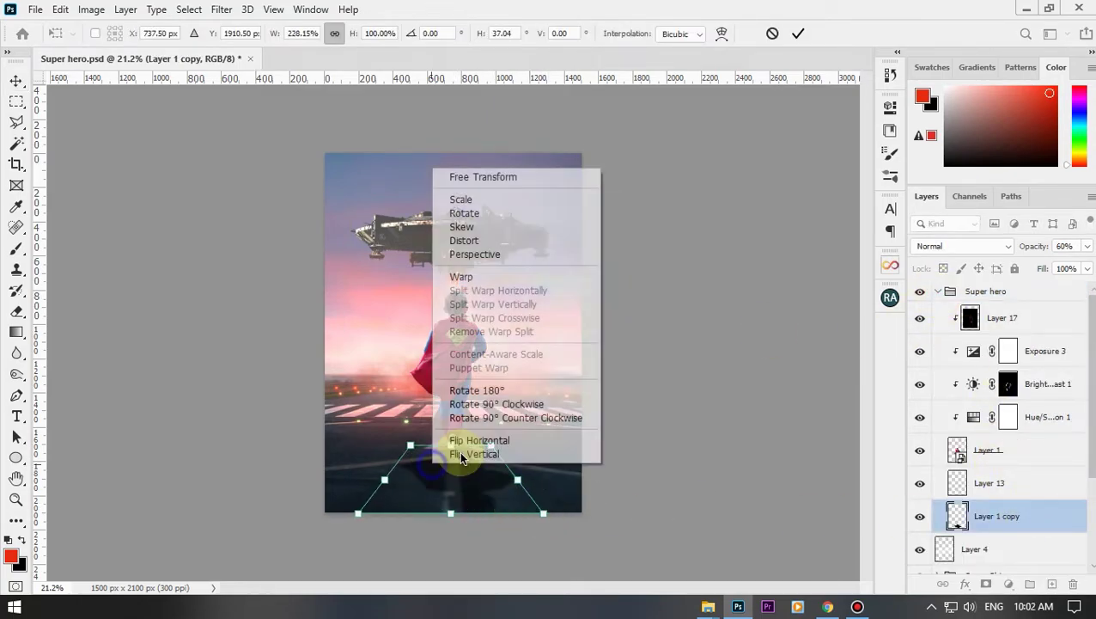
left_click(455, 451)
left_click_drag(452, 513, 448, 584)
right_click(428, 432)
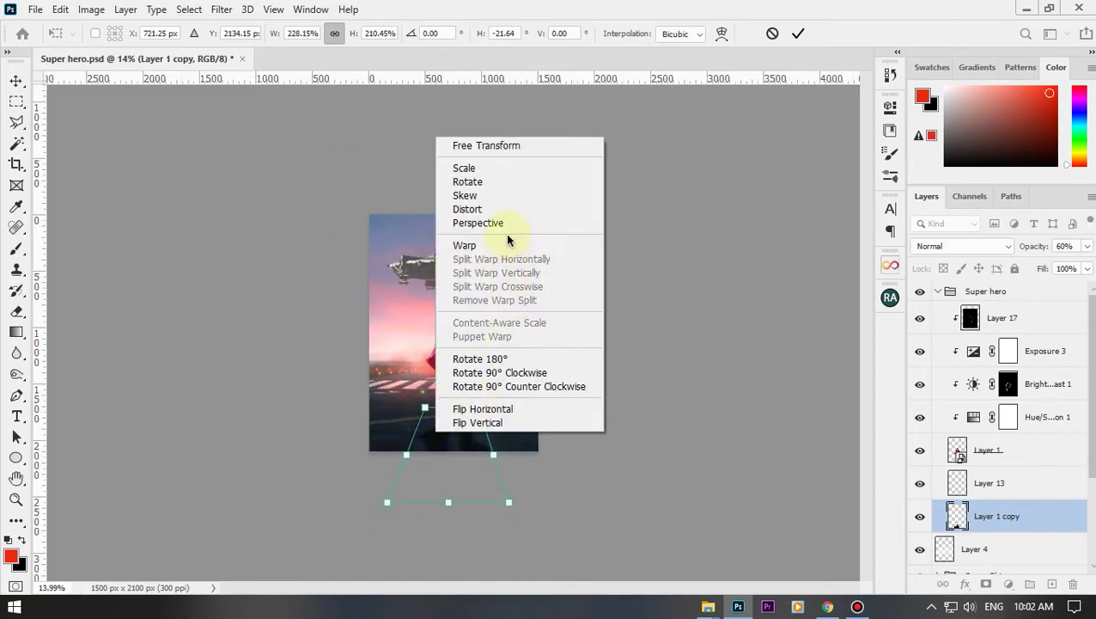
left_click(506, 223)
left_click_drag(508, 502, 558, 503)
key("Return")
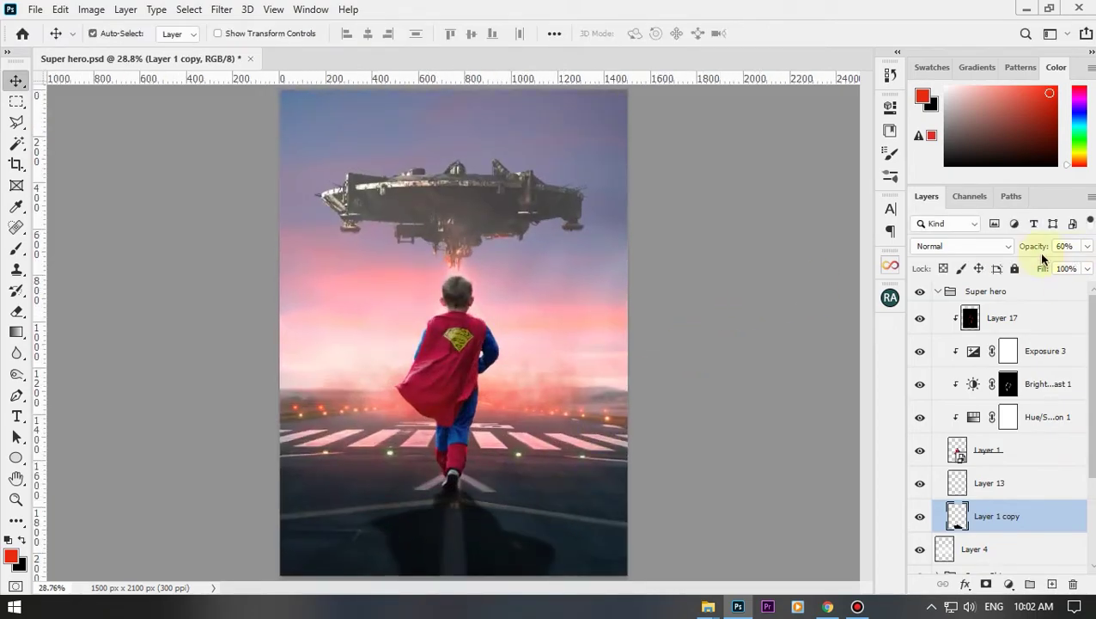
- Paint and erase dark shading under the feet on Layer 13, then delete Layer 13
left_click(928, 485)
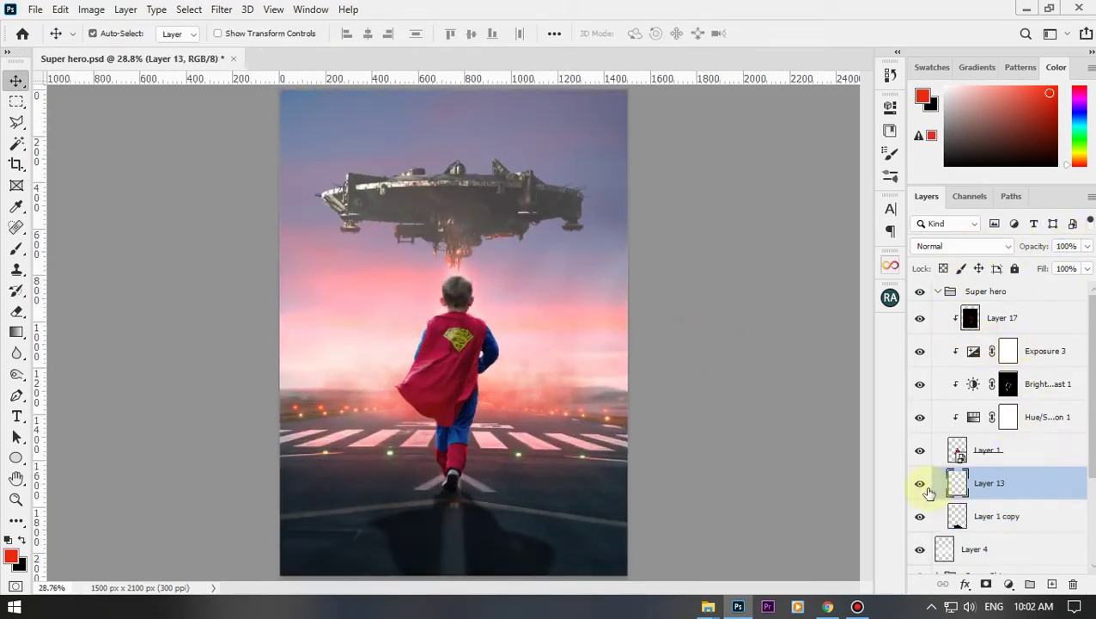
key("b")
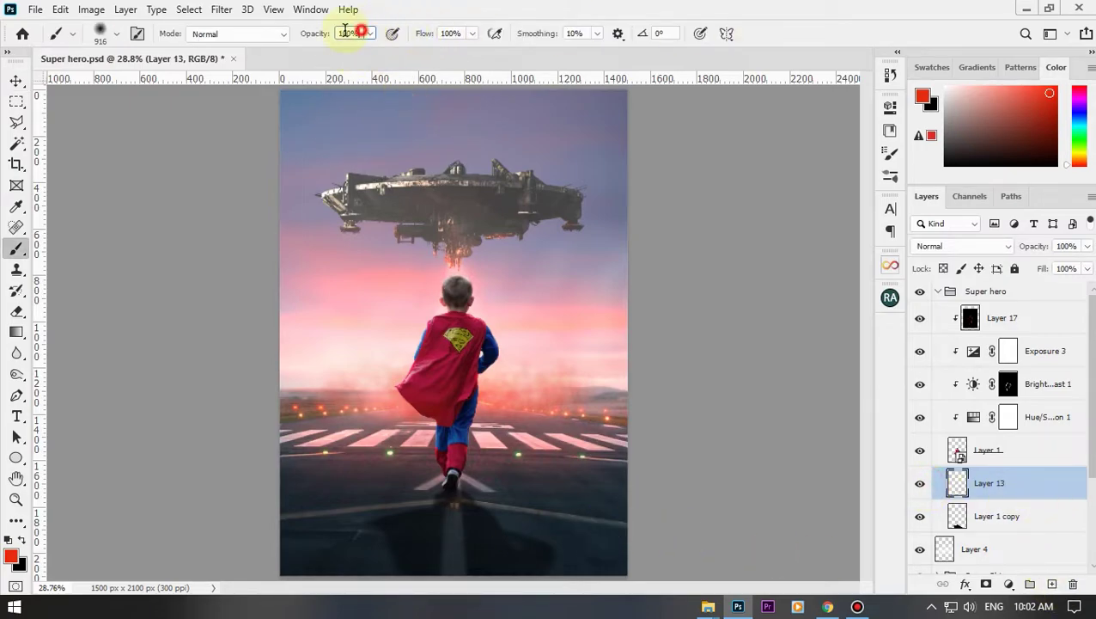
scroll(397, 400, "up", 5)
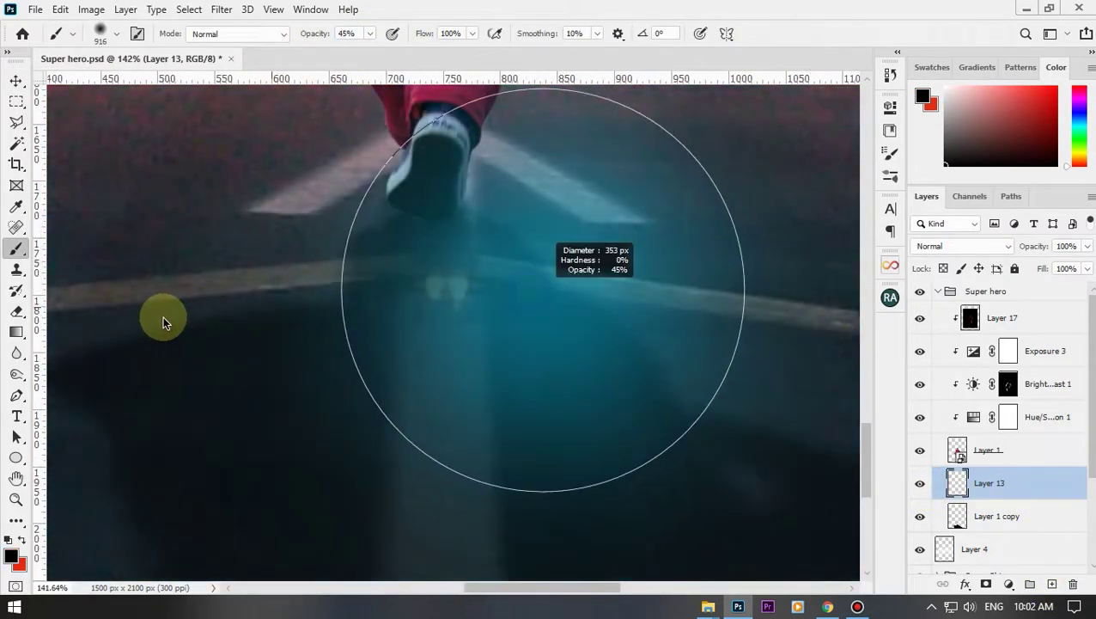
mouse_move(375, 304)
left_mouse_down()
mouse_move(540, 334)
mouse_move(397, 258)
mouse_move(371, 293)
left_mouse_up()
scroll(467, 303, "down", 4)
key("e")
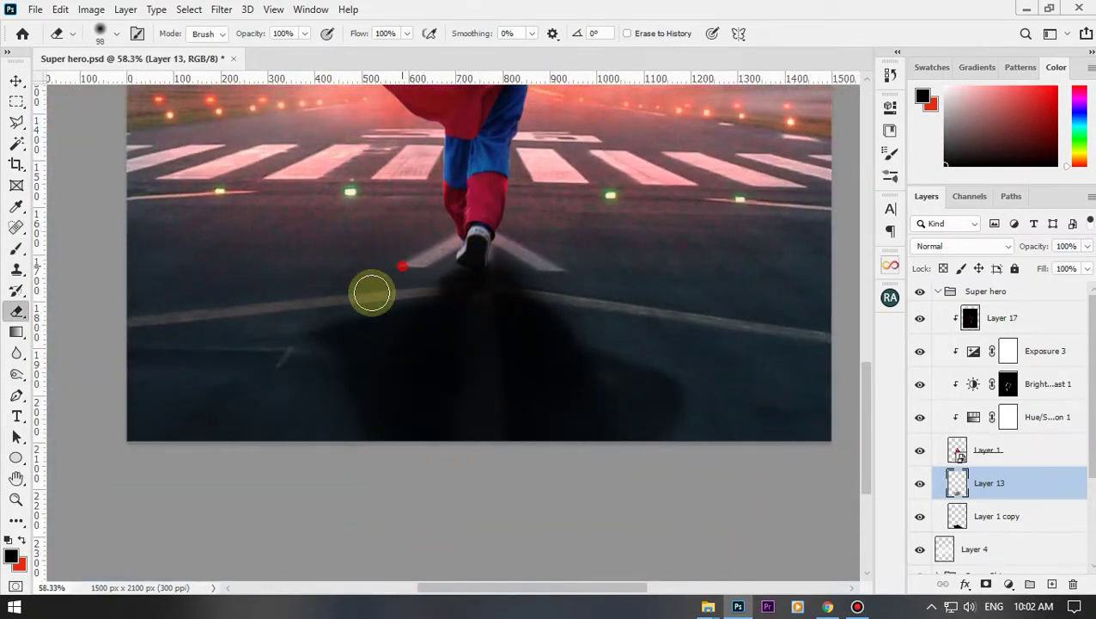
key("bracketleft")
scroll(649, 343, "down", 3)
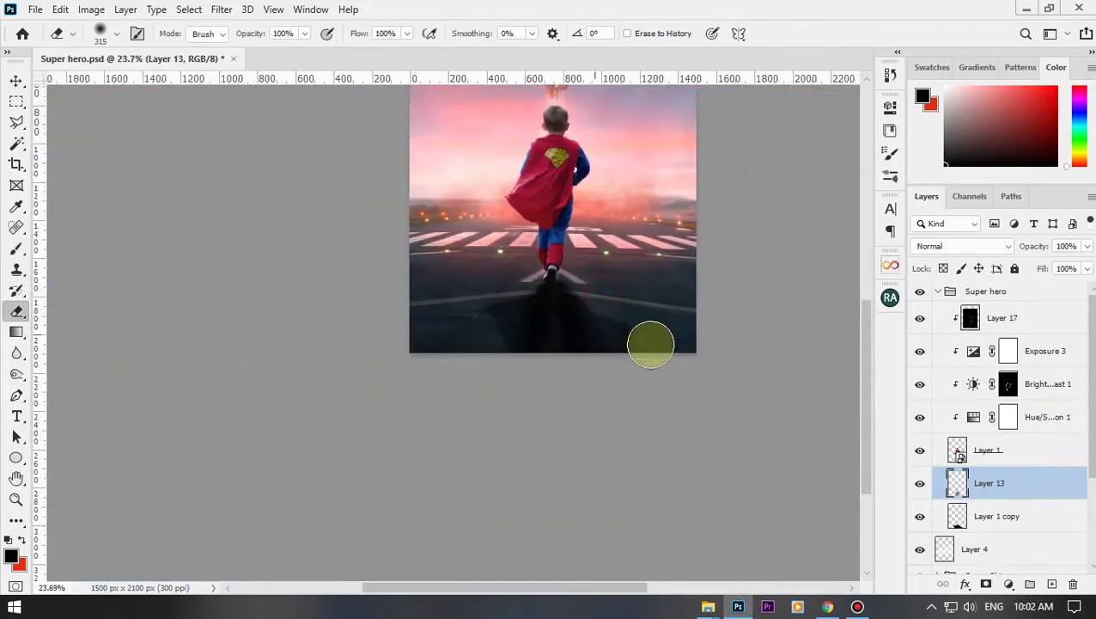
key("bracketright")
key("bracketright")
key("bracketright")
key("ctrl+0")
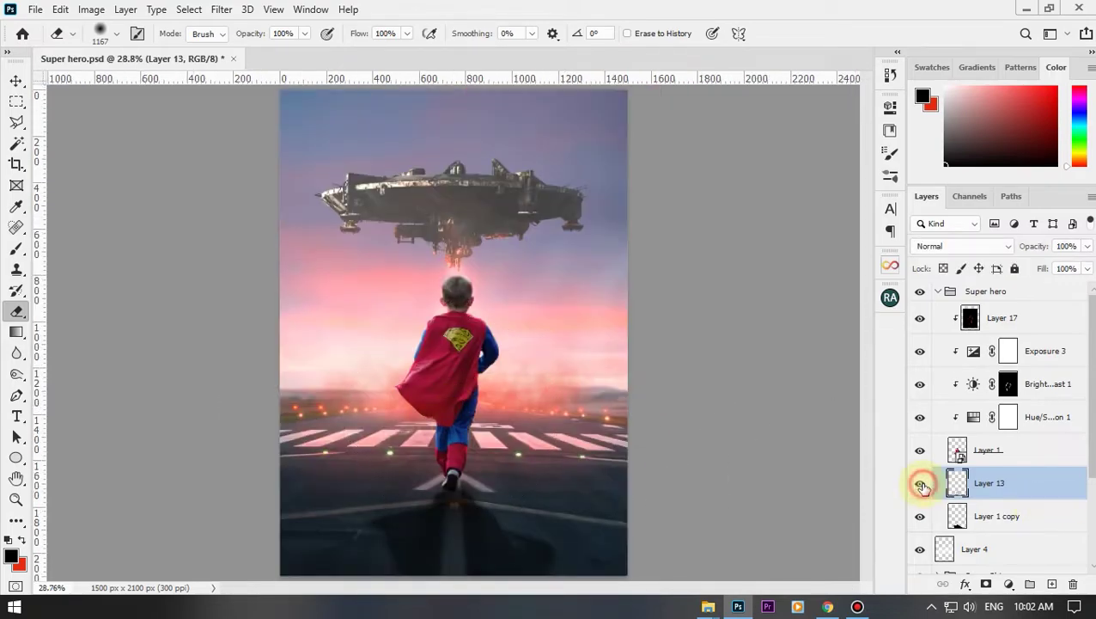
key("v")
key("Delete")
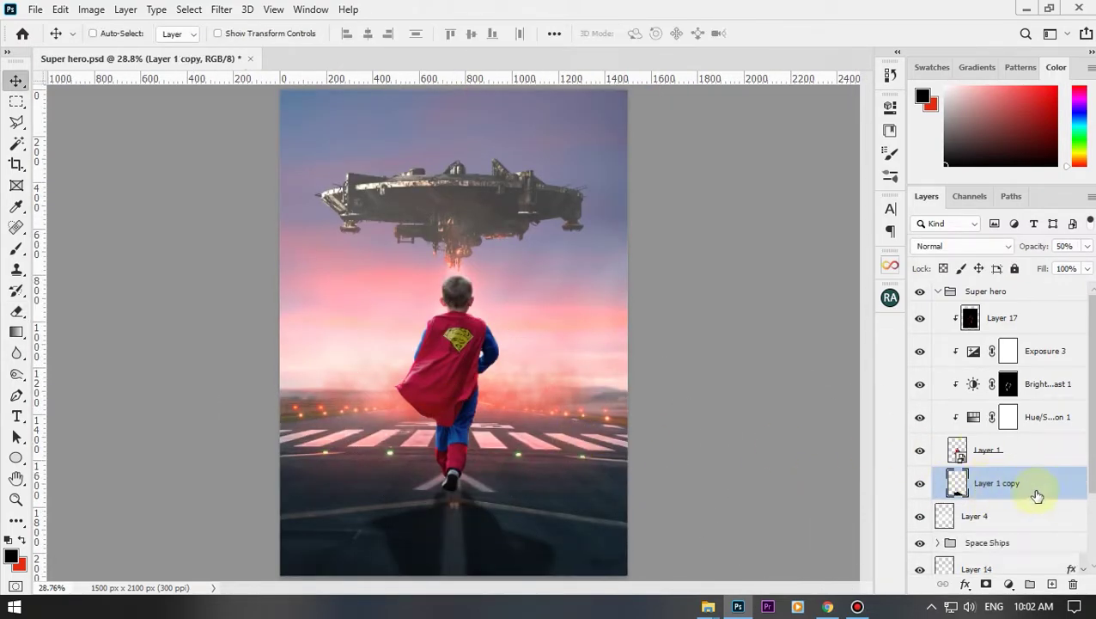
- Raise the shadow layer to full opacity and nudge it slightly toward the boy's shoe
left_click_drag(1028, 249, 1066, 249)
scroll(509, 526, "up", 3)
scroll(543, 543, "up", 5)
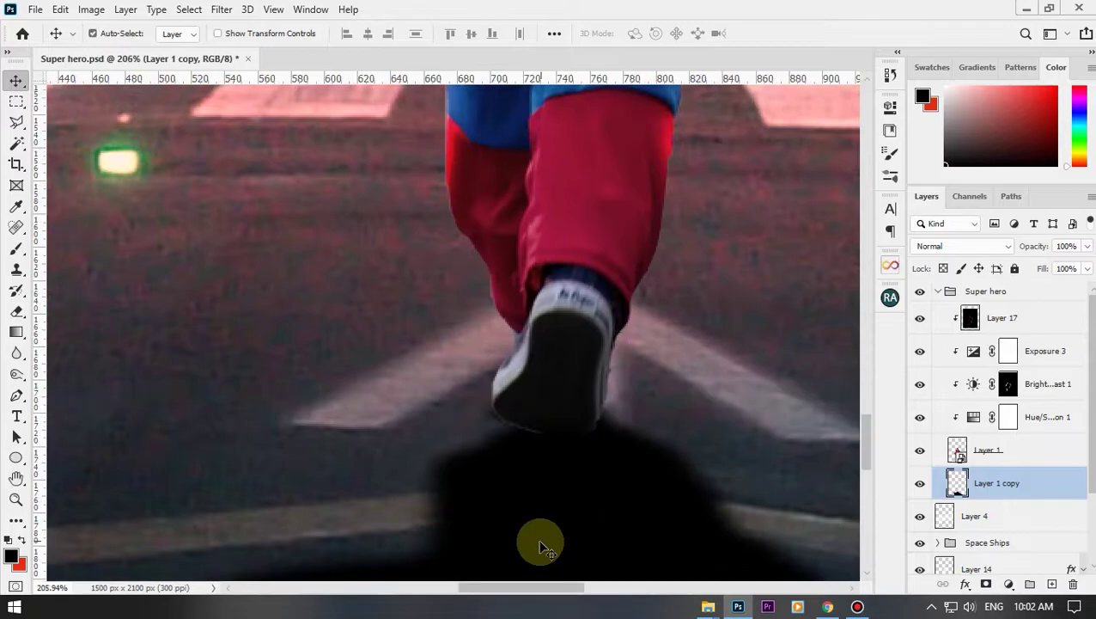
key("l")
key("ctrl+t")
scroll(619, 384, "down", 4)
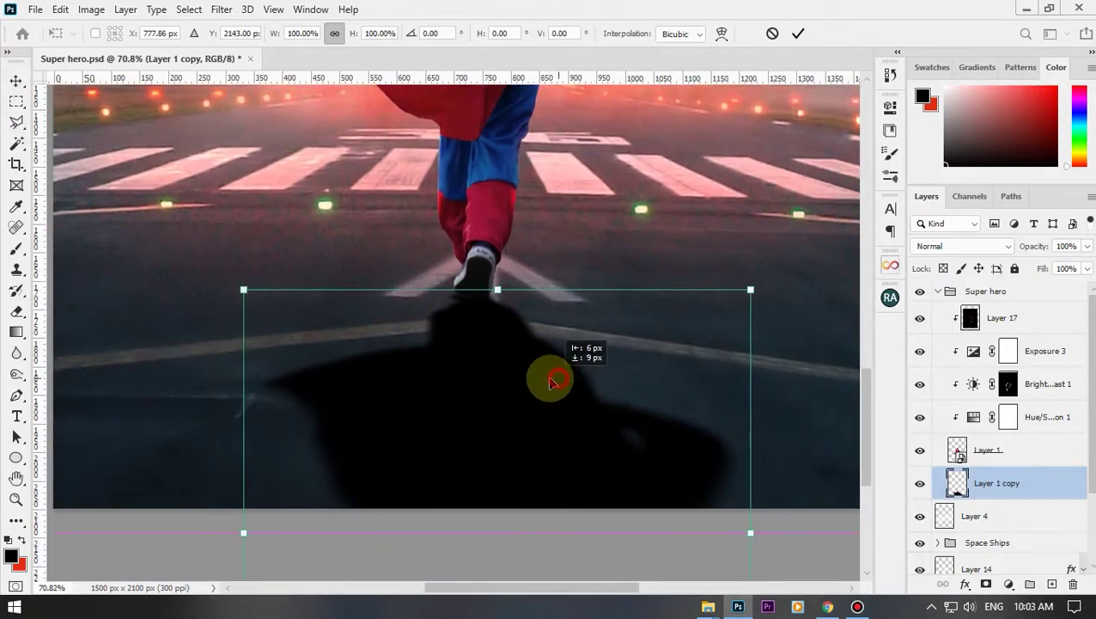
left_click_drag(545, 380, 554, 384)
key("Return")
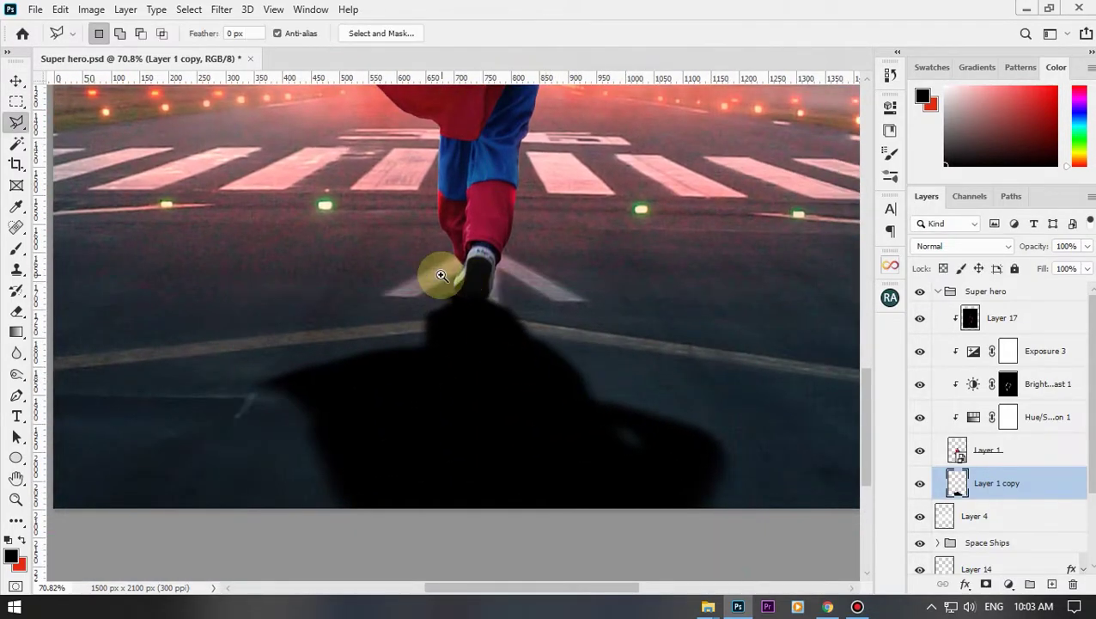
- Shrink the eraser, then fill the shadow's outline selection with solid black and deselect
key("e")
scroll(502, 318, "up", 5)
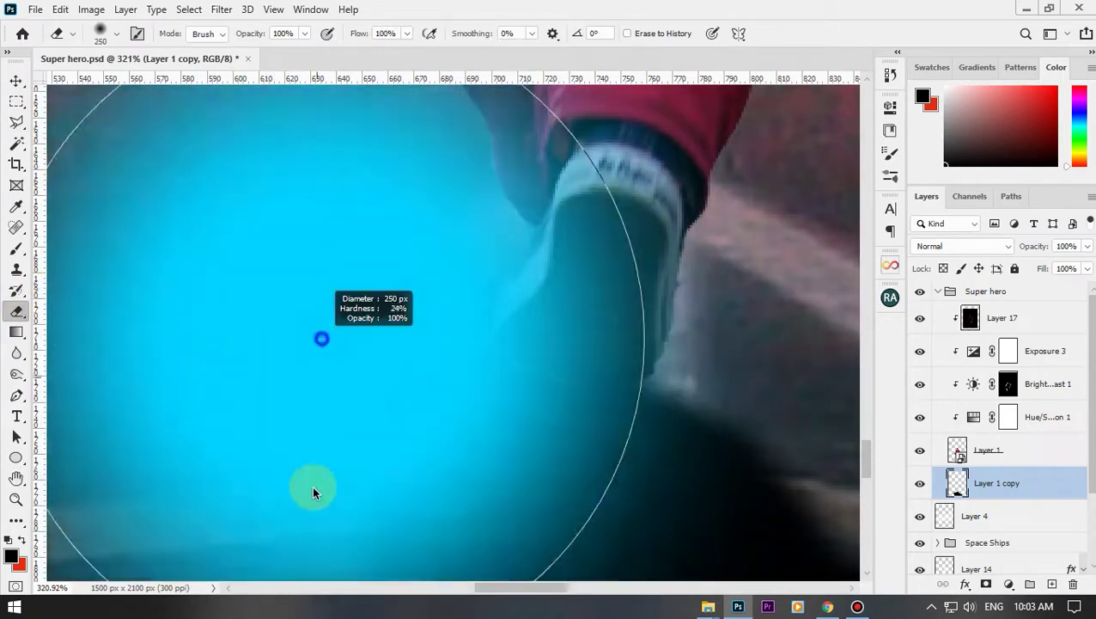
left_click_drag(312, 484, 396, 318)
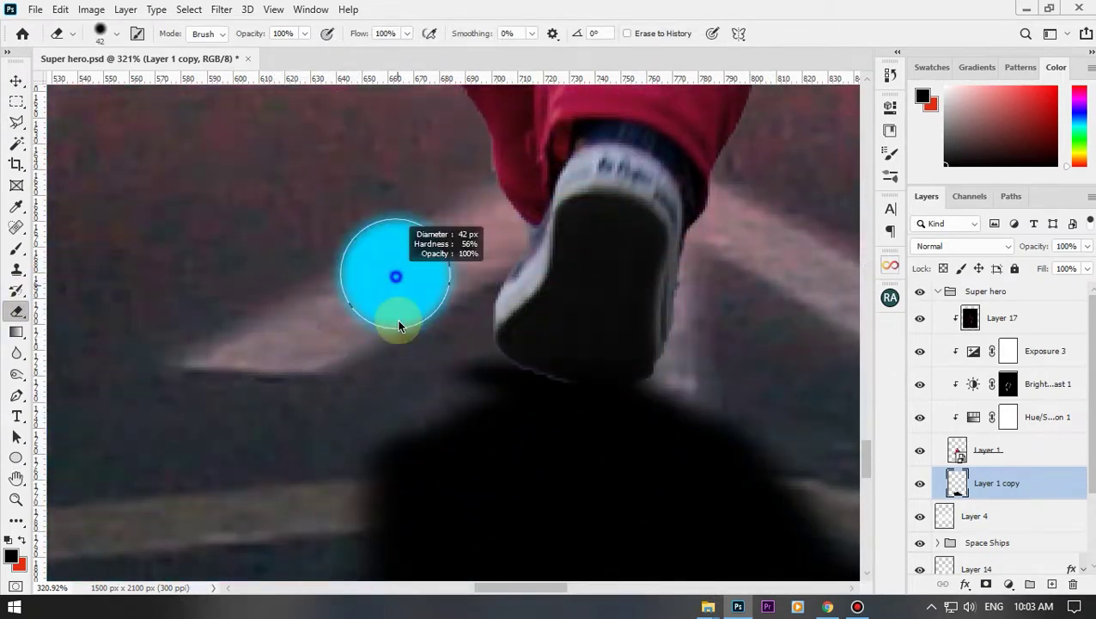
scroll(362, 370, "down", 2)
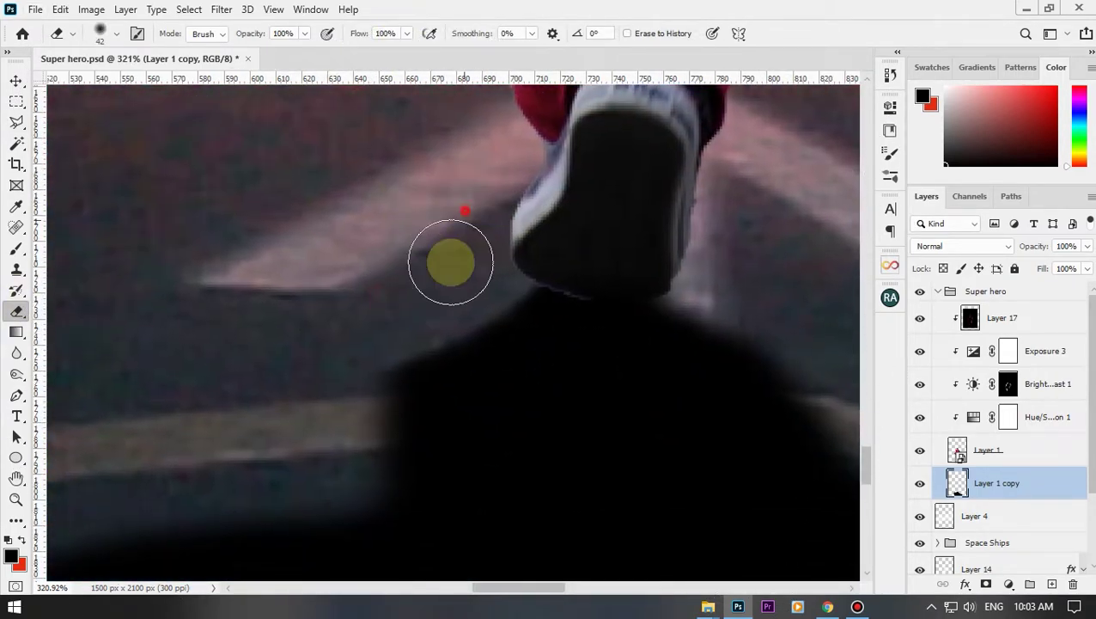
scroll(361, 398, "down", 3)
scroll(640, 275, "down", 5)
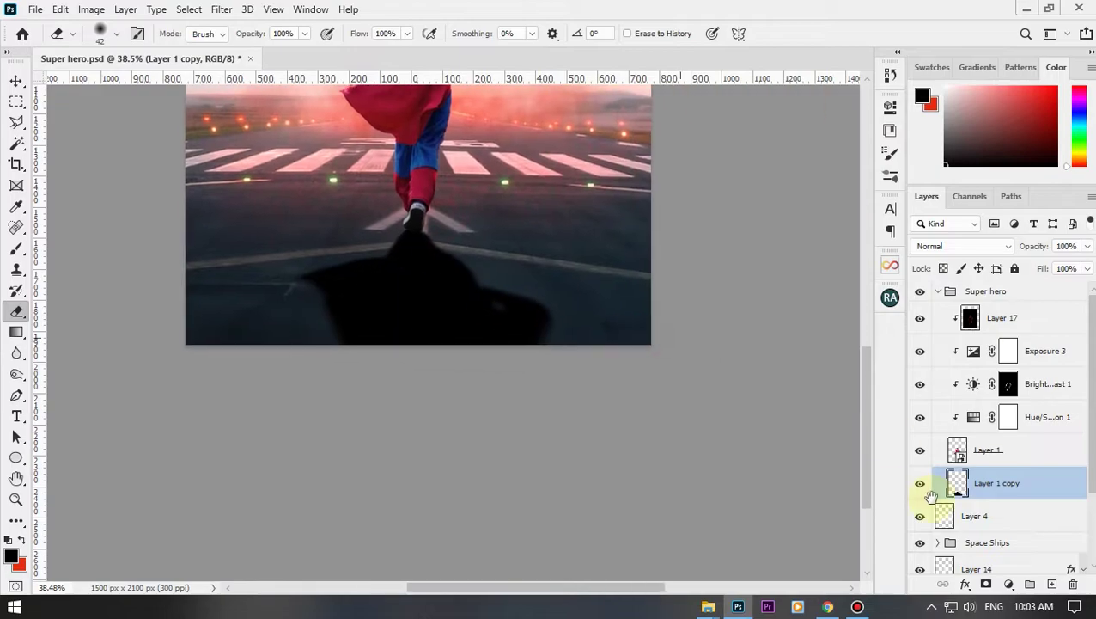
left_click(957, 483, "ctrl")
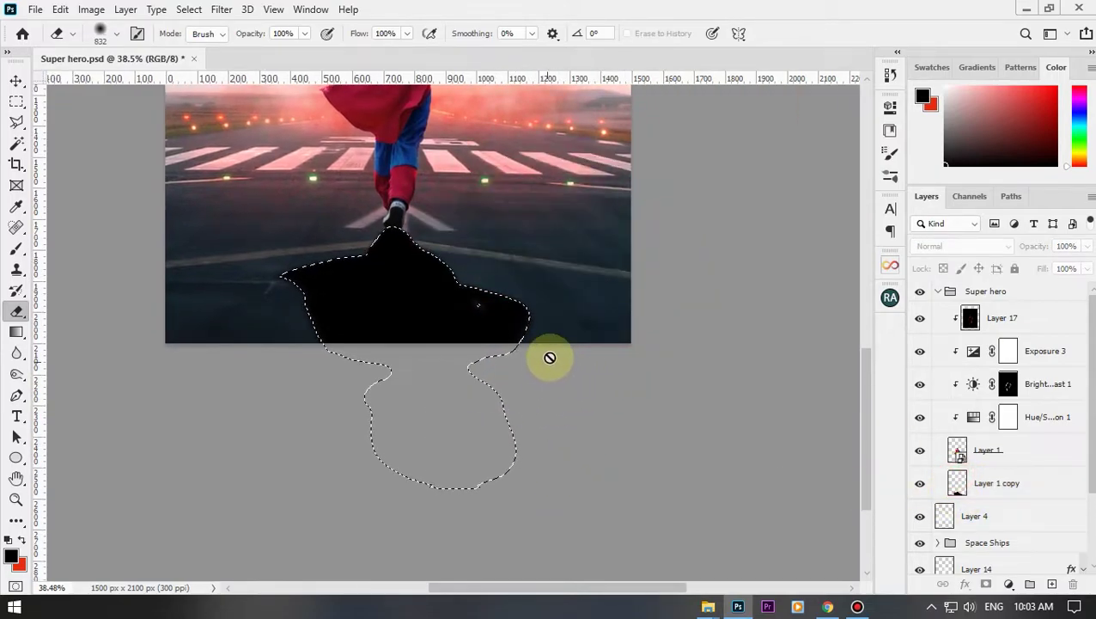
key("alt+[")
left_click_drag(590, 392, 215, 468)
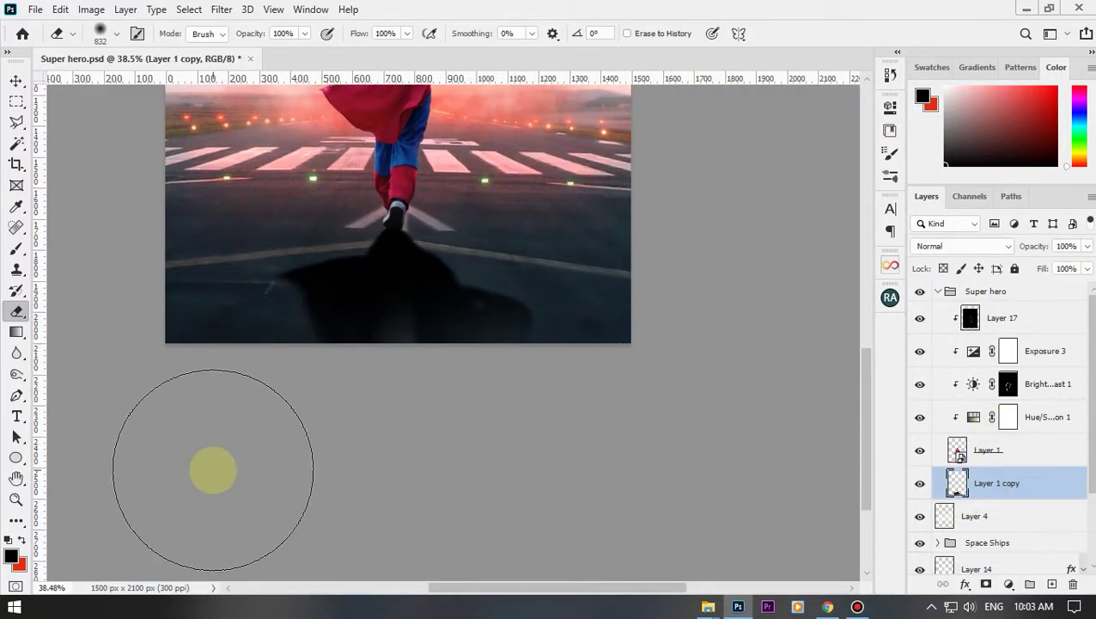
scroll(412, 438, "down", 5)
scroll(499, 391, "up", 4)
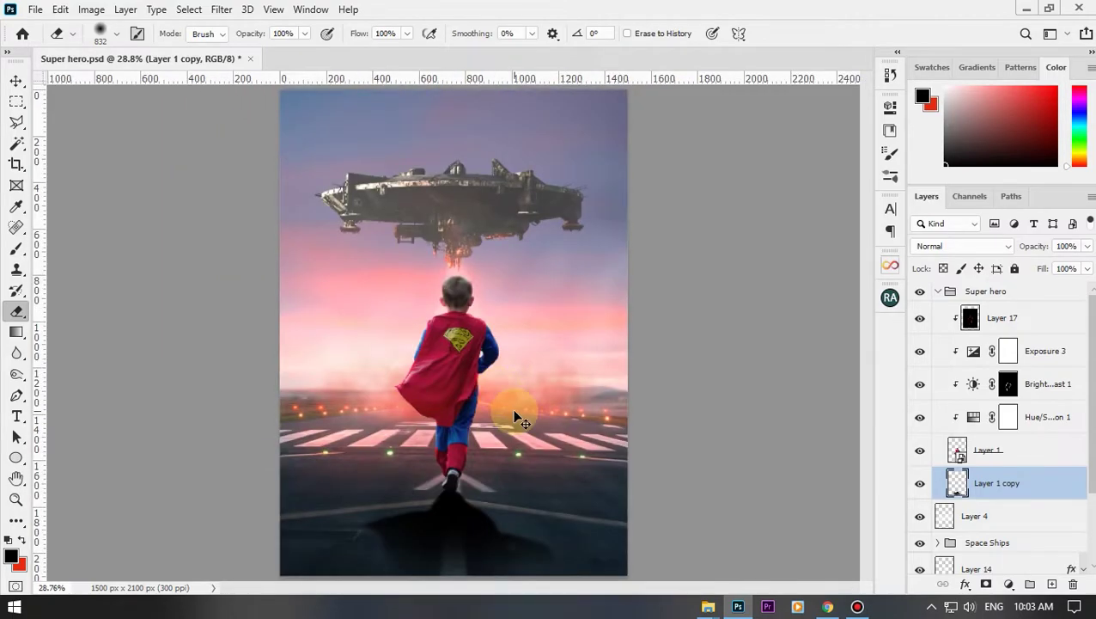
key("alt+BackSpace")
key("ctrl+d")
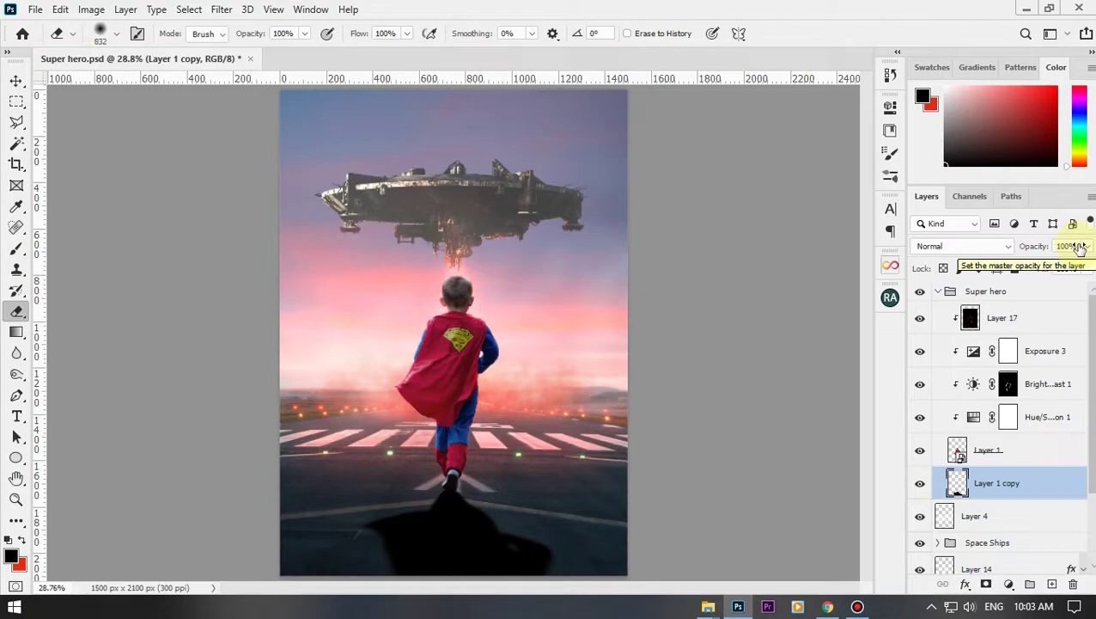
- Duplicate the shadow into Layer 1 copy 2 and work between the two shadow copies
key("ctrl+j")
scroll(531, 366, "down", 4)
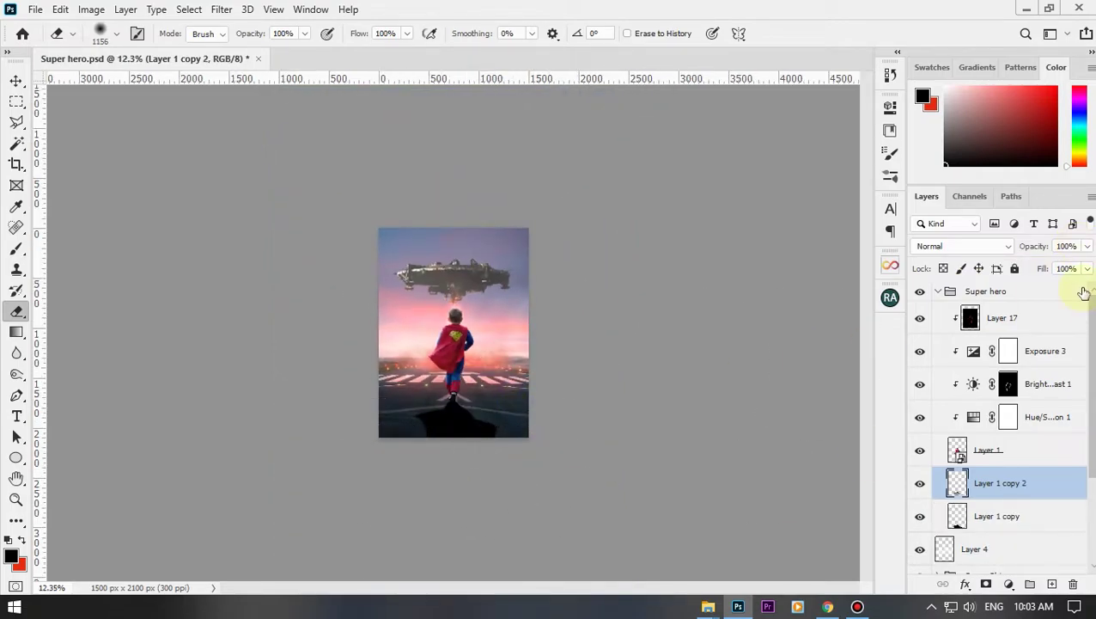
key("alt+bracketleft")
scroll(379, 452, "up", 3)
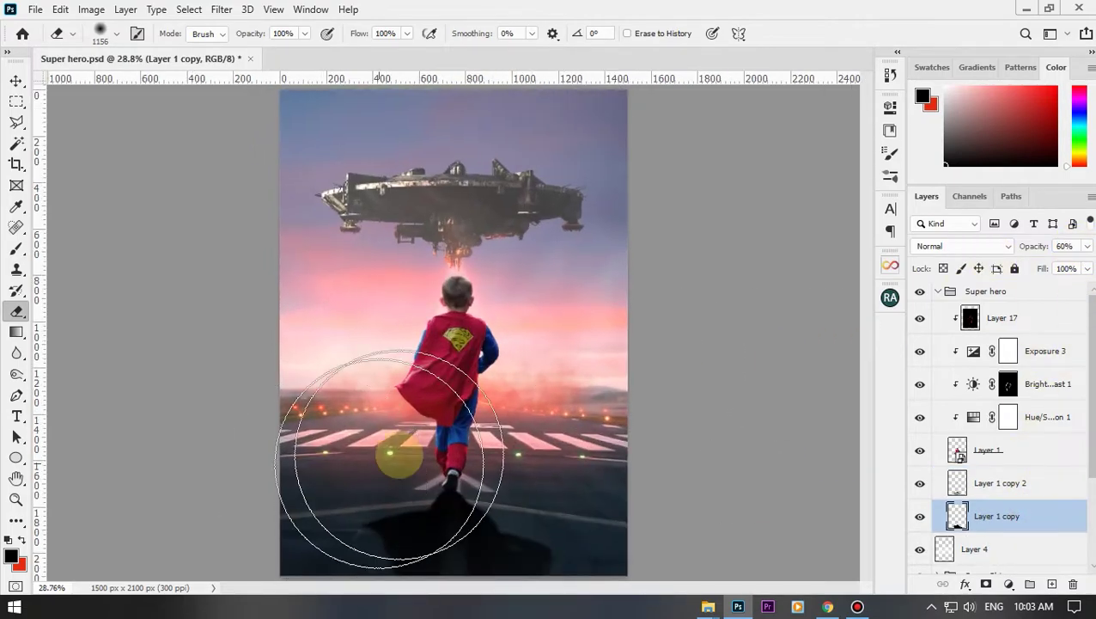
left_click(1031, 483)
scroll(543, 482, "down", 3)
scroll(402, 476, "up", 3)
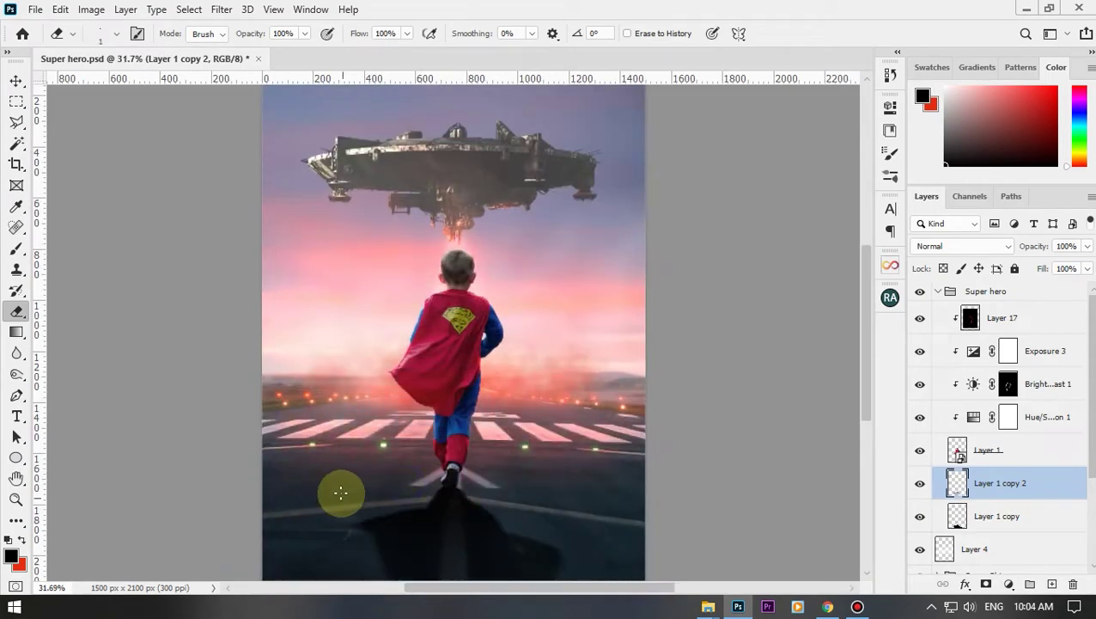
scroll(551, 471, "down", 2)
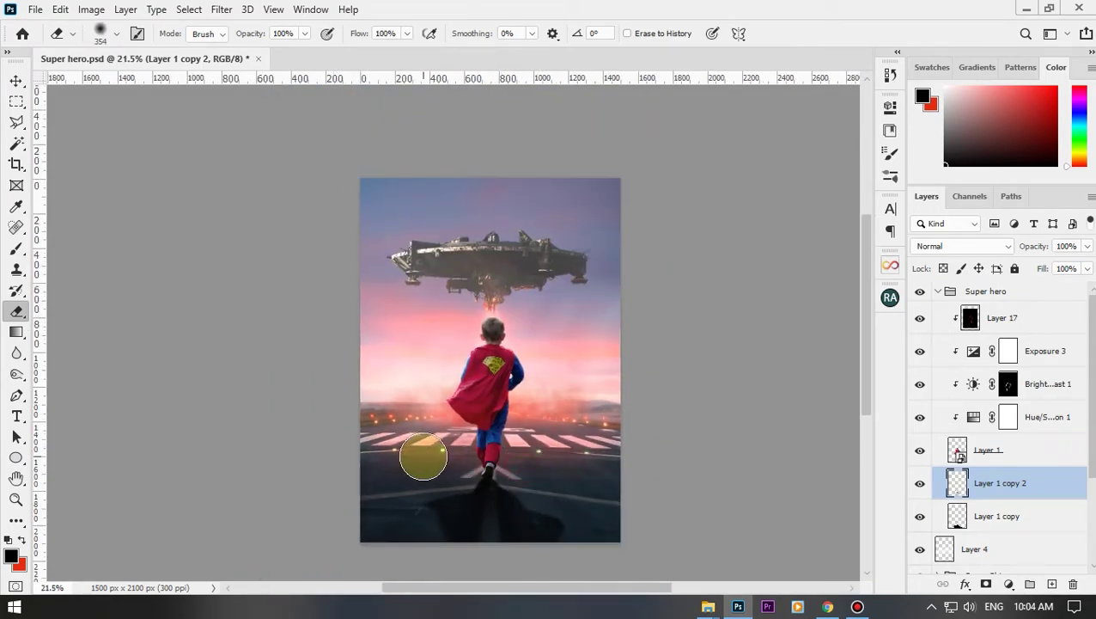
scroll(421, 335, "up", 2)
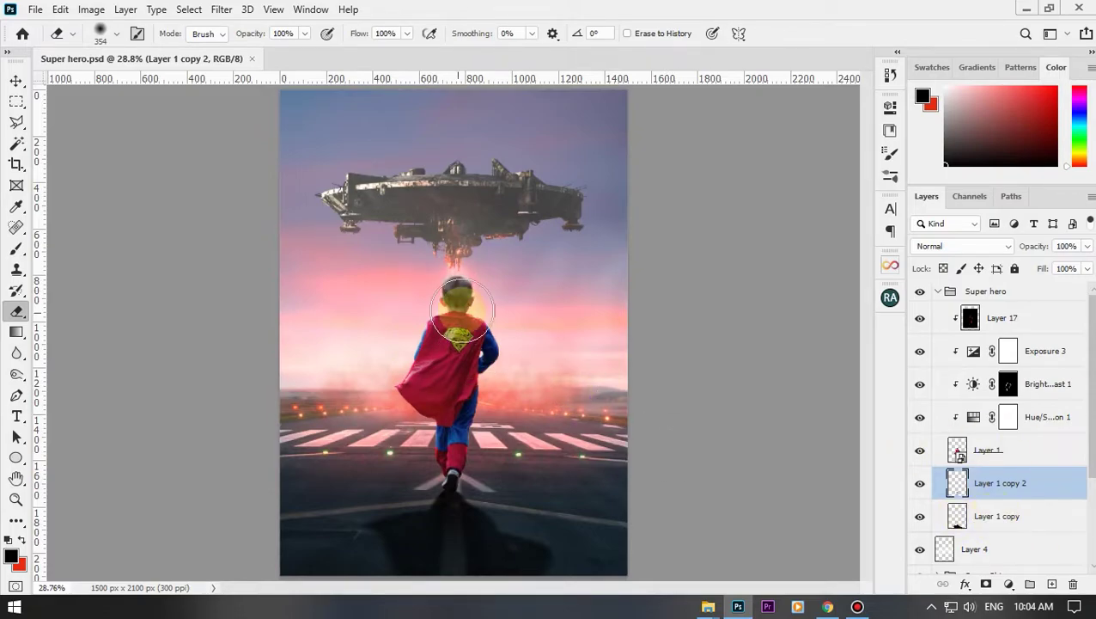
- Select the 60% shadow copy, invert and clear the selection, and zoom in on the boy's feet
left_click(940, 294)
left_click(1042, 520)
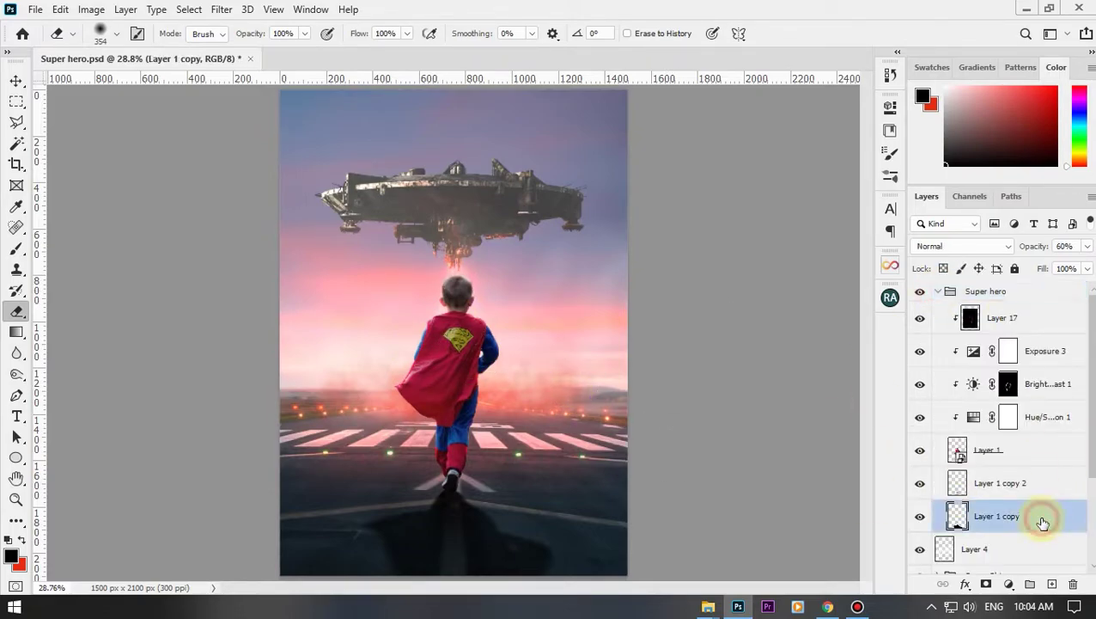
key("ctrl+shift+i")
key("ctrl+d")
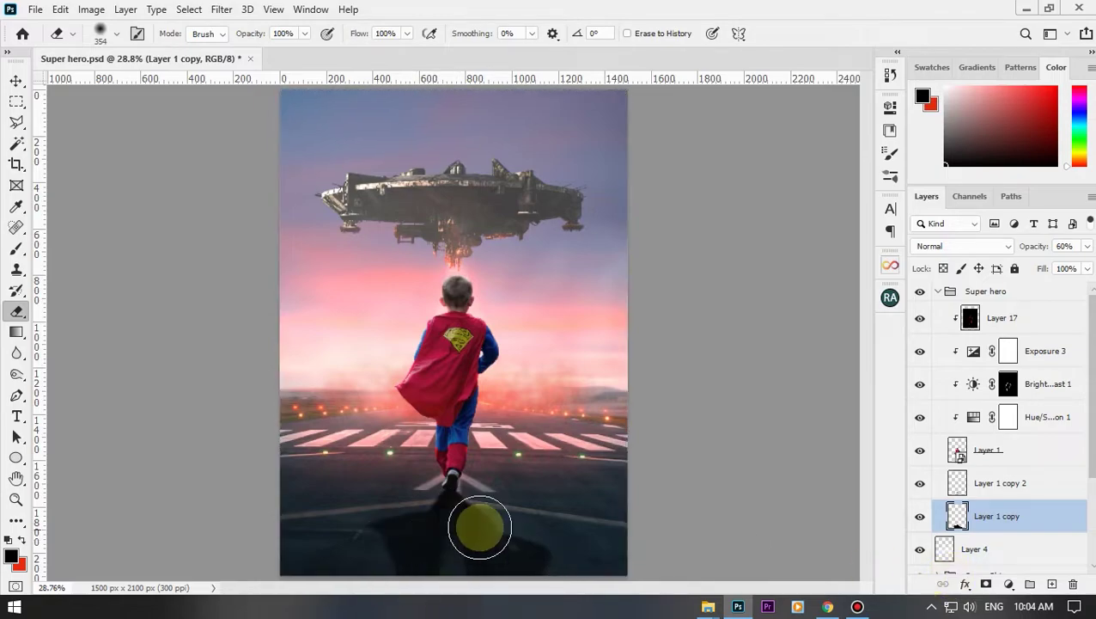
mouse_move(477, 526)
left_mouse_down()
mouse_move(531, 557)
mouse_move(490, 557)
left_mouse_up()
left_click(1064, 459)
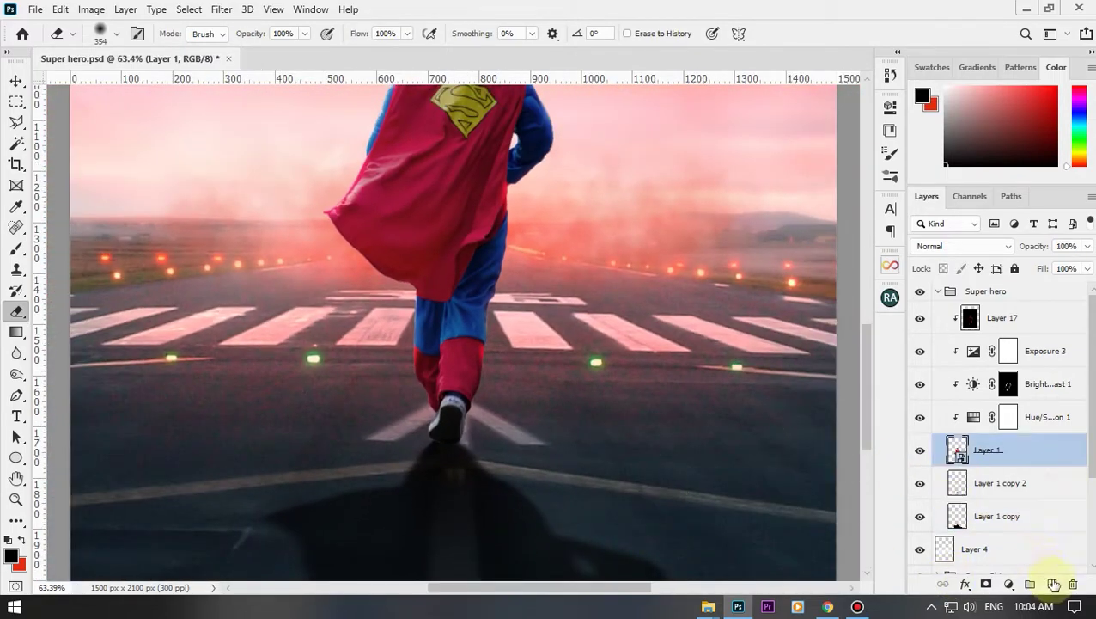
- Add an Exposure adjustment on the boy with Exposure -0.83 and Gamma 0.81
left_click(1008, 583)
left_click(1037, 400)
left_click_drag(752, 191, 741, 198)
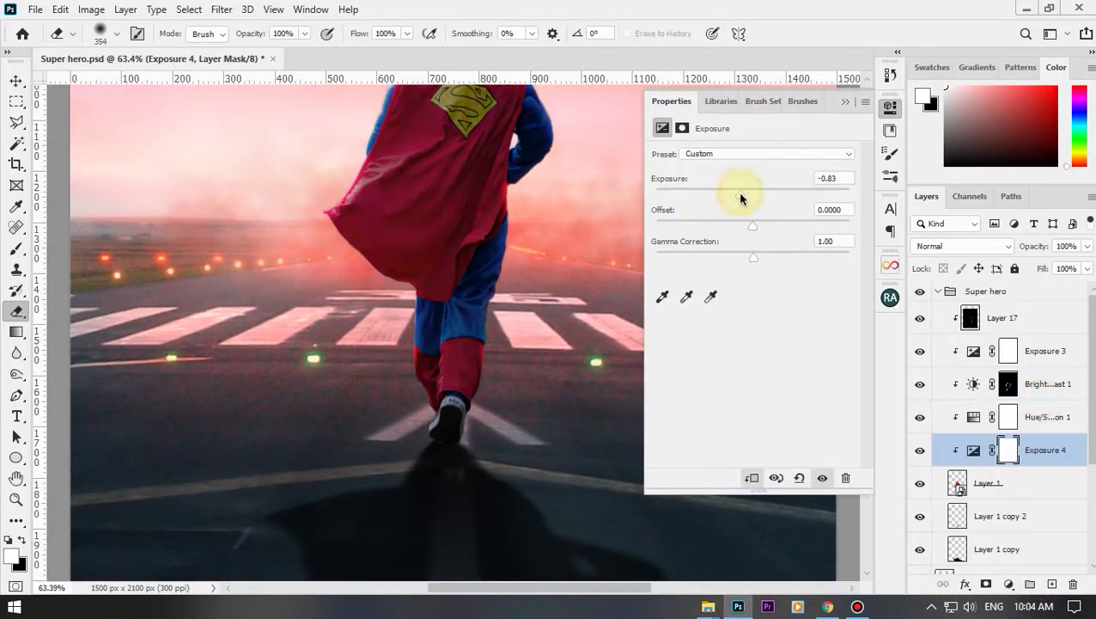
left_click_drag(587, 215, 539, 240)
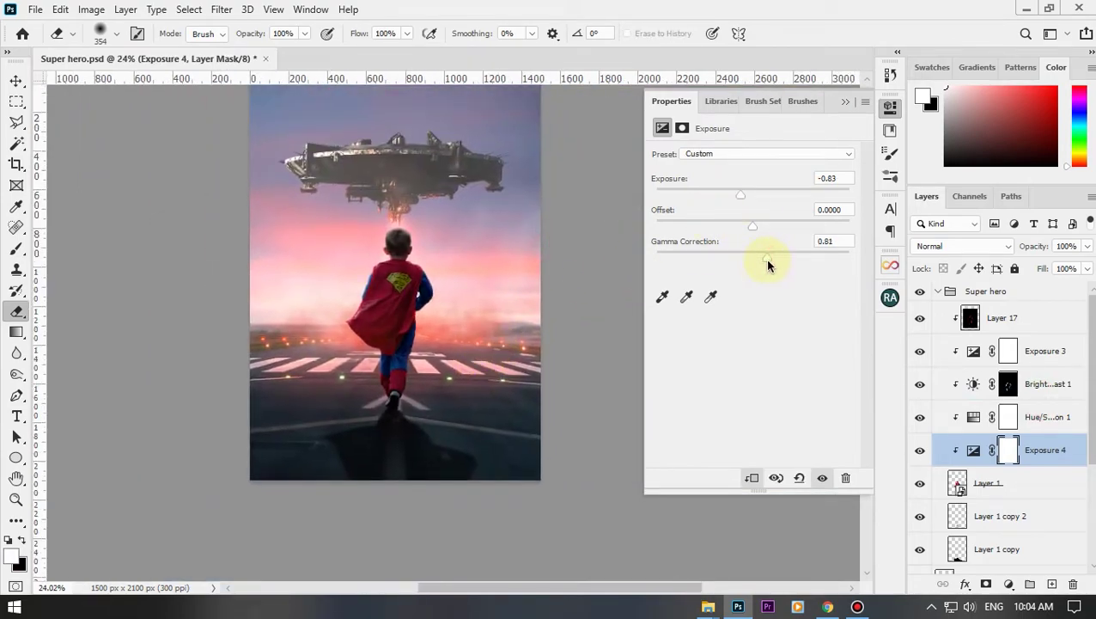
left_click(850, 104)
left_click(920, 450)
left_click(920, 450)
- Select the Space Ships group and try a slight resize, then cancel it
scroll(509, 289, "up", 1)
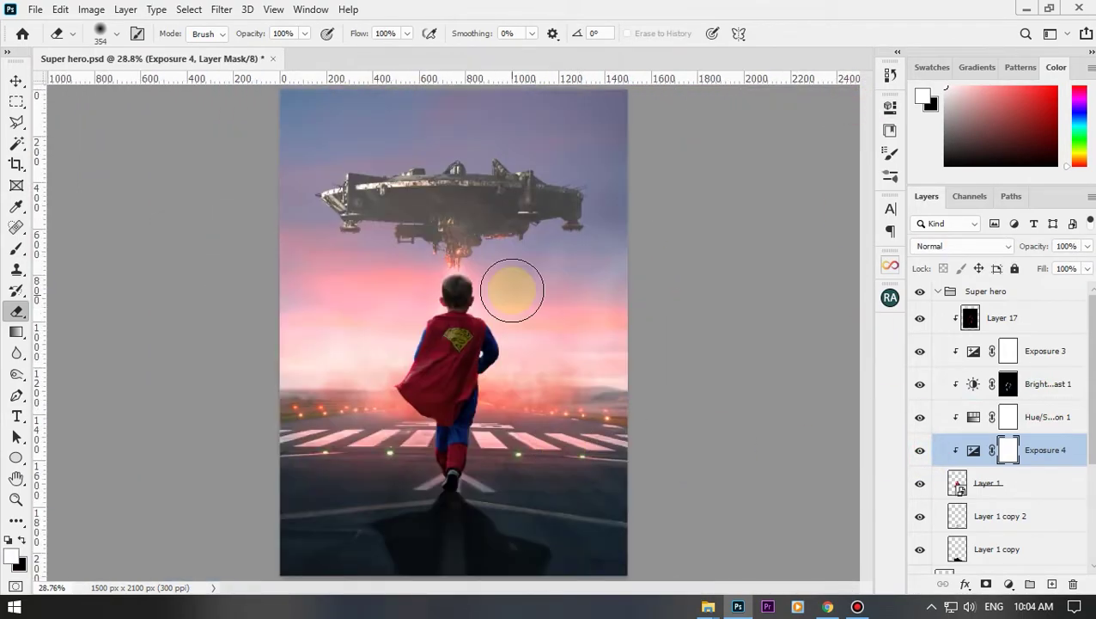
key("v")
scroll(540, 241, "down", 1)
left_click(937, 291)
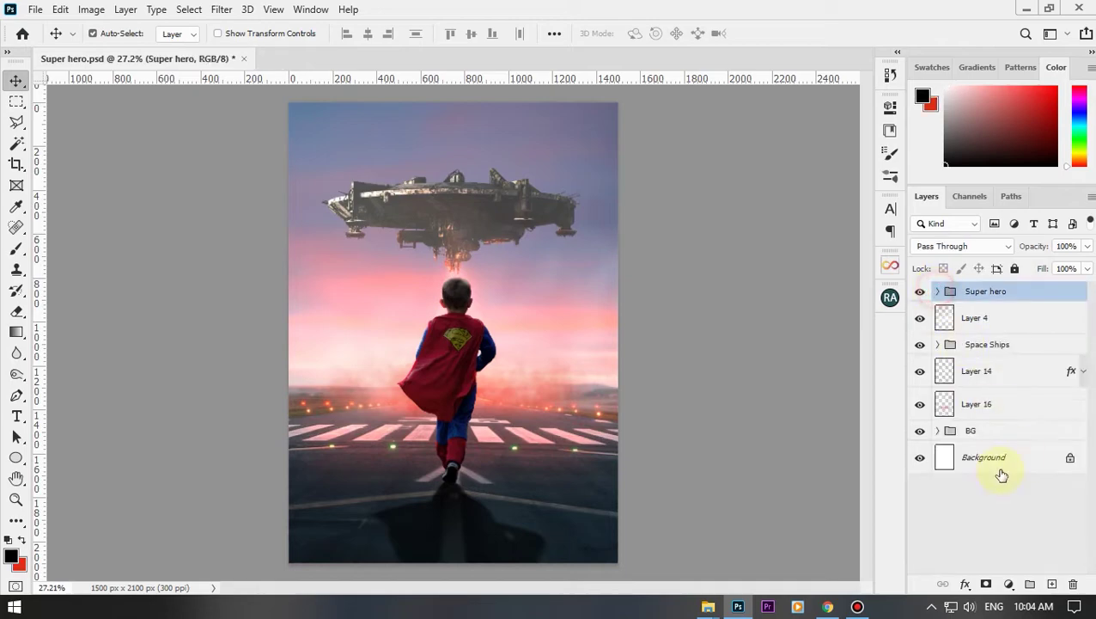
left_click(937, 344)
left_click(987, 345)
key("ctrl+t")
left_click_drag(615, 105, 606, 135)
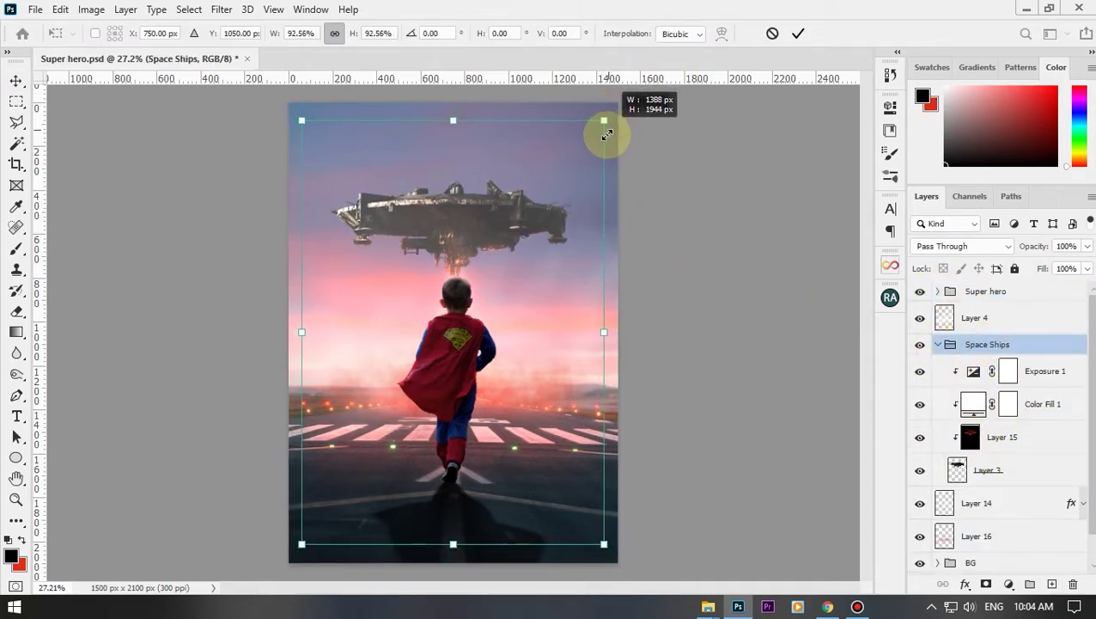
key("Escape")
- Set the spaceship's Exposure 1 adjustment to Exposure -0.72 with Offset +0.07
scroll(518, 209, "up", 1)
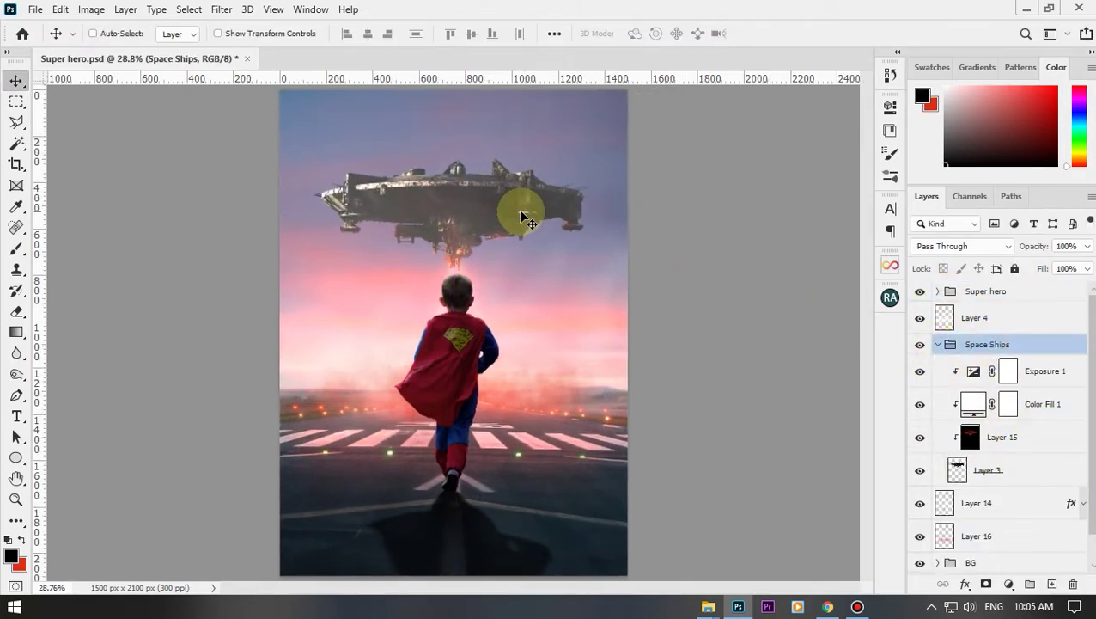
key("ctrl")
double_click(973, 374)
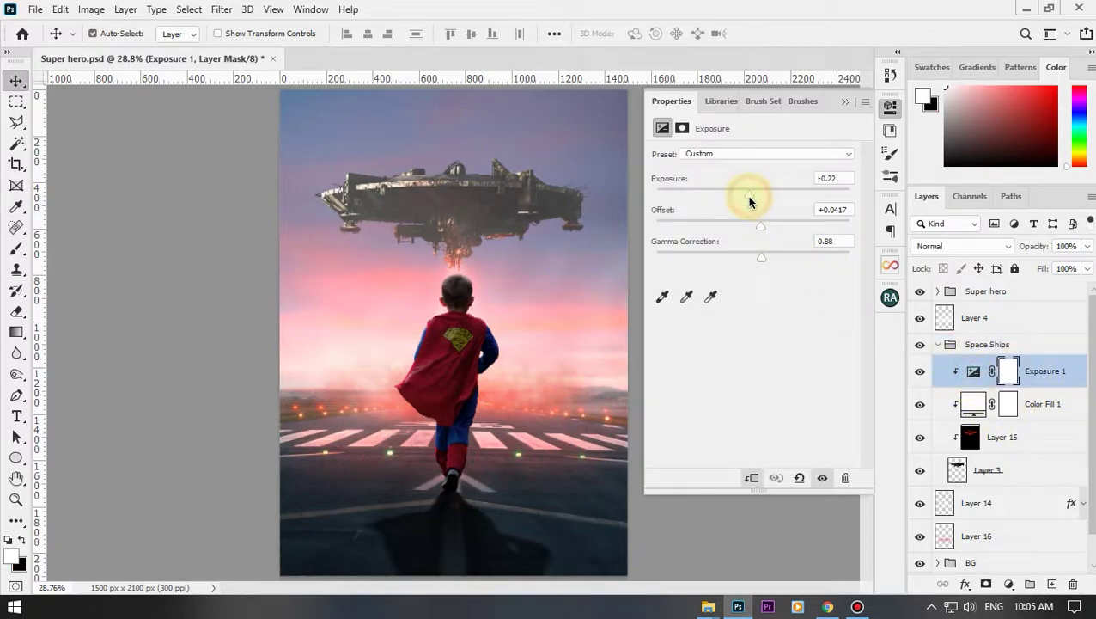
left_click_drag(762, 232, 764, 226)
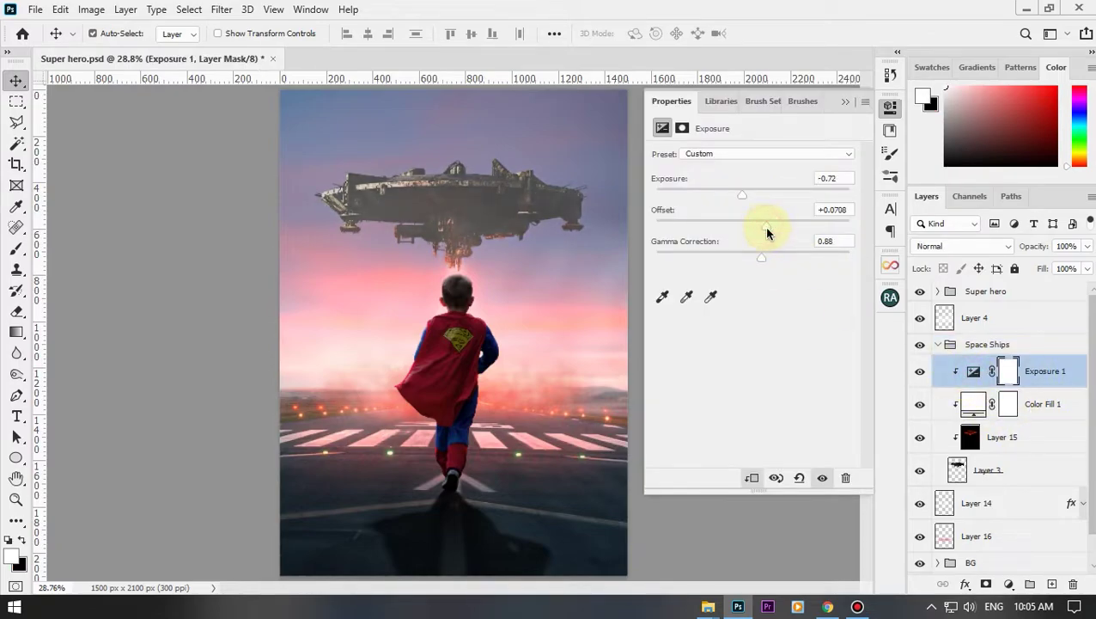
key("ctrl+minus")
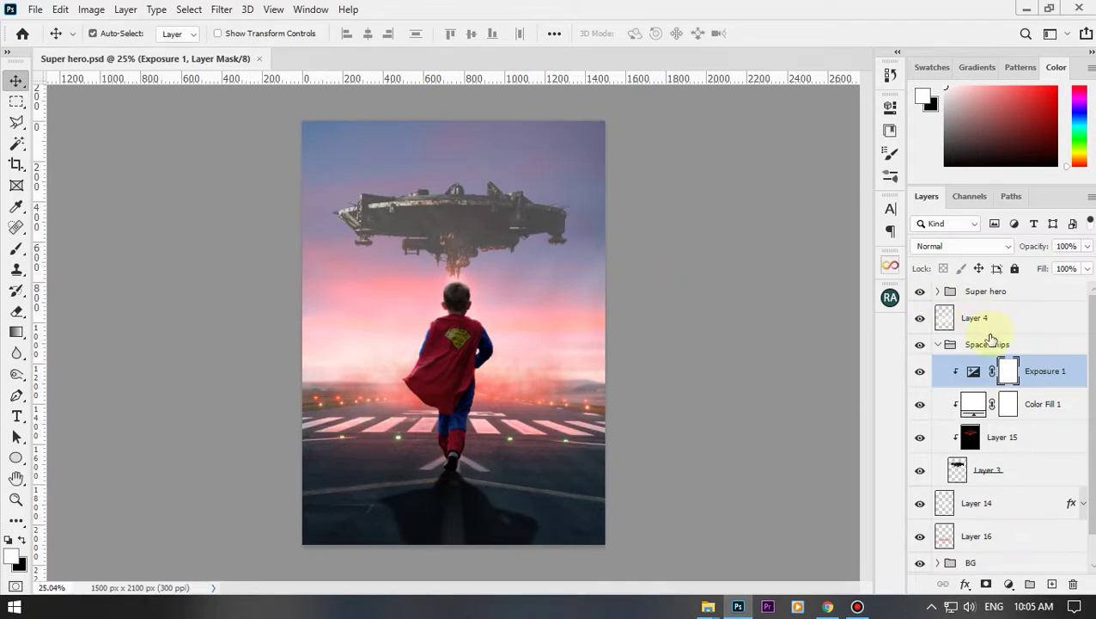
left_click(938, 344)
- Stamp all visible layers into a new layer and add a Color Lookup adjustment
left_click(972, 514)
key("ctrl+shift+alt+e")
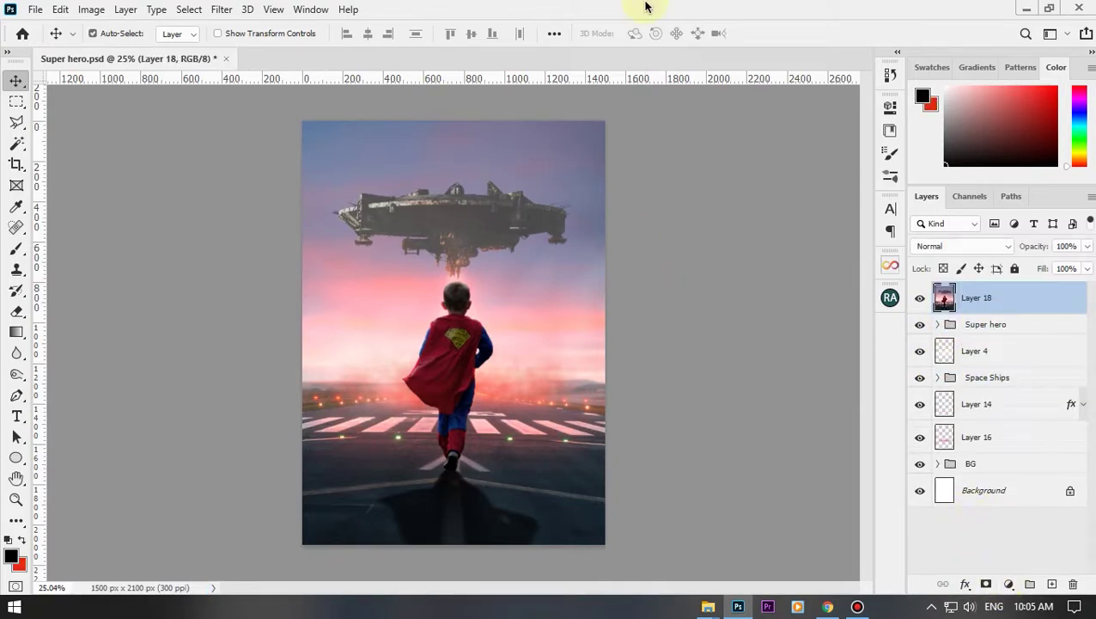
left_click(1009, 583)
left_click(1047, 492)
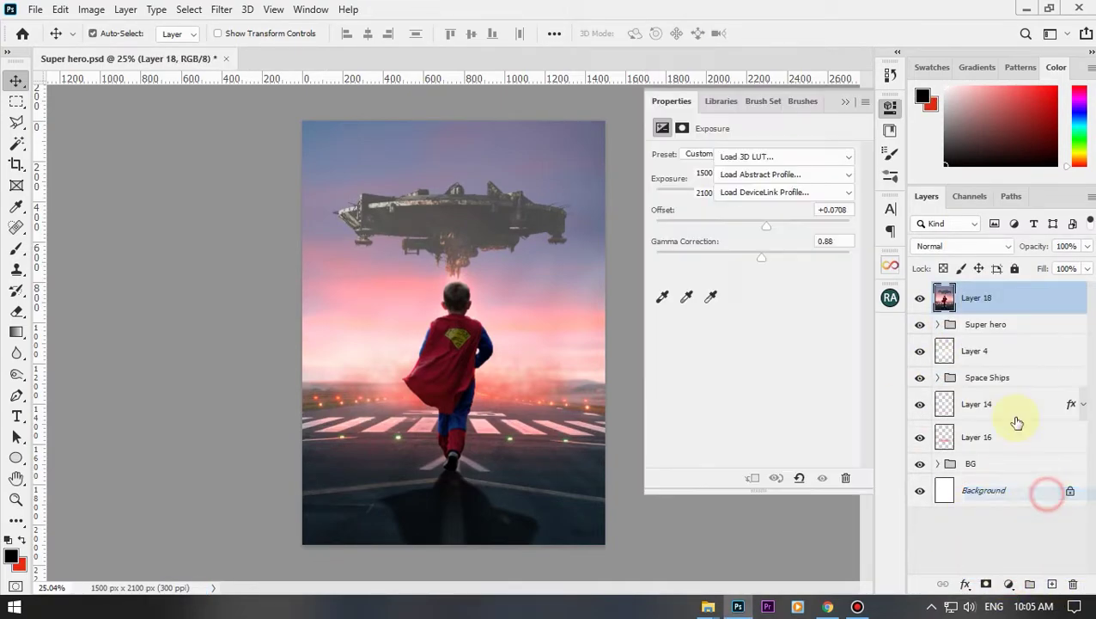
- Browse the 3D LUT looks, settle on TealOrangePlusContrast, and set opacity to 30%
left_click(829, 156)
left_click(818, 54)
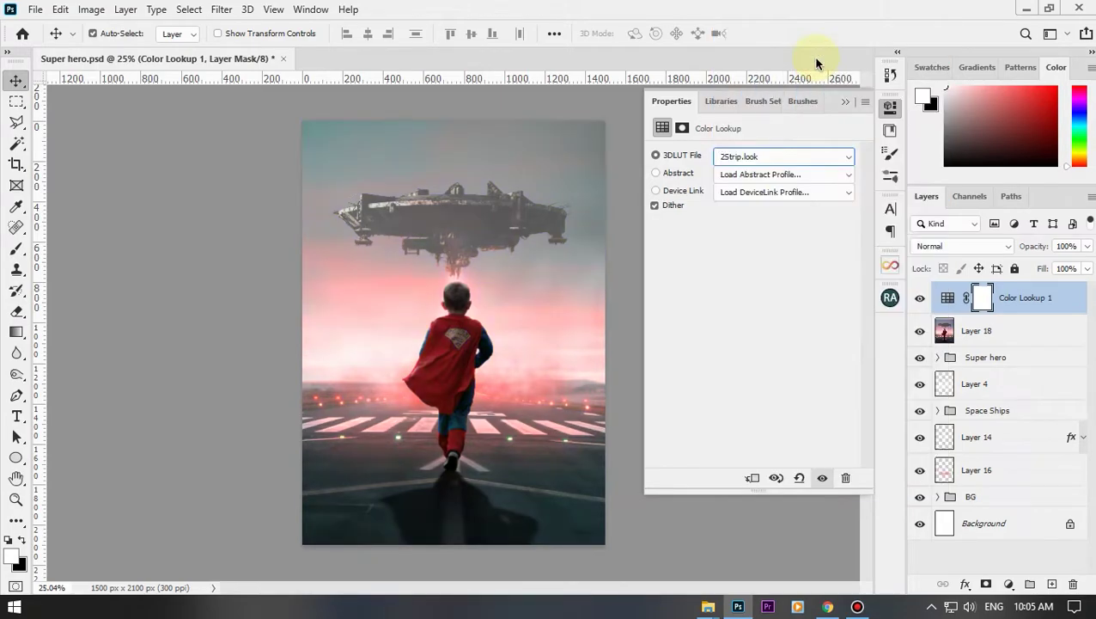
key("Down")
key("Down")
key("Down")
key("Down")
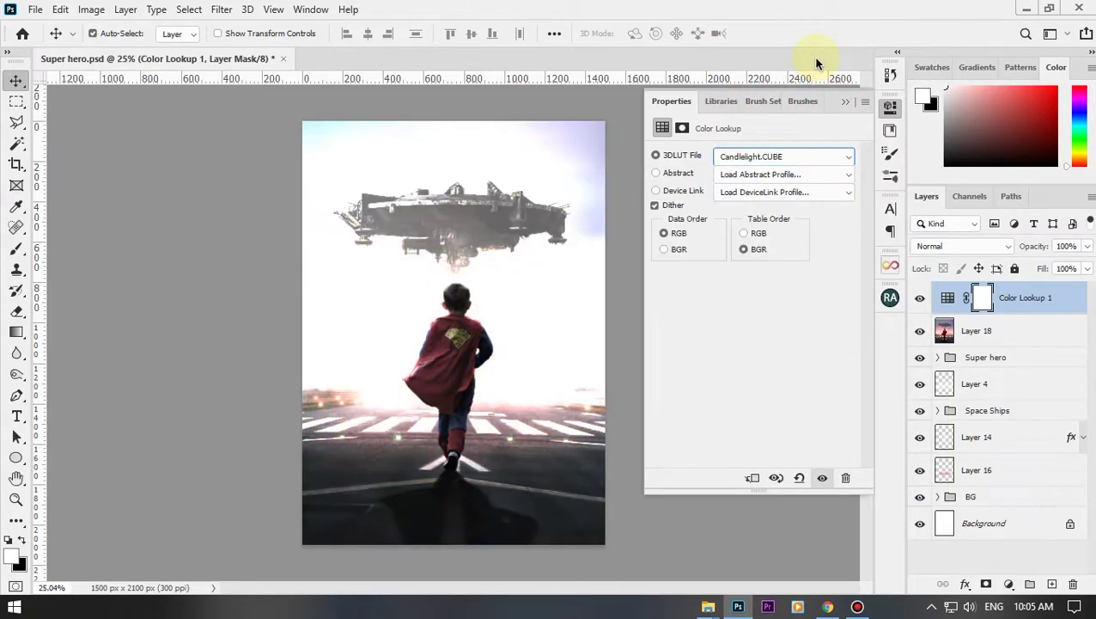
key("Down")
key("Down")
key("Down")
key("Down")
key("Down")
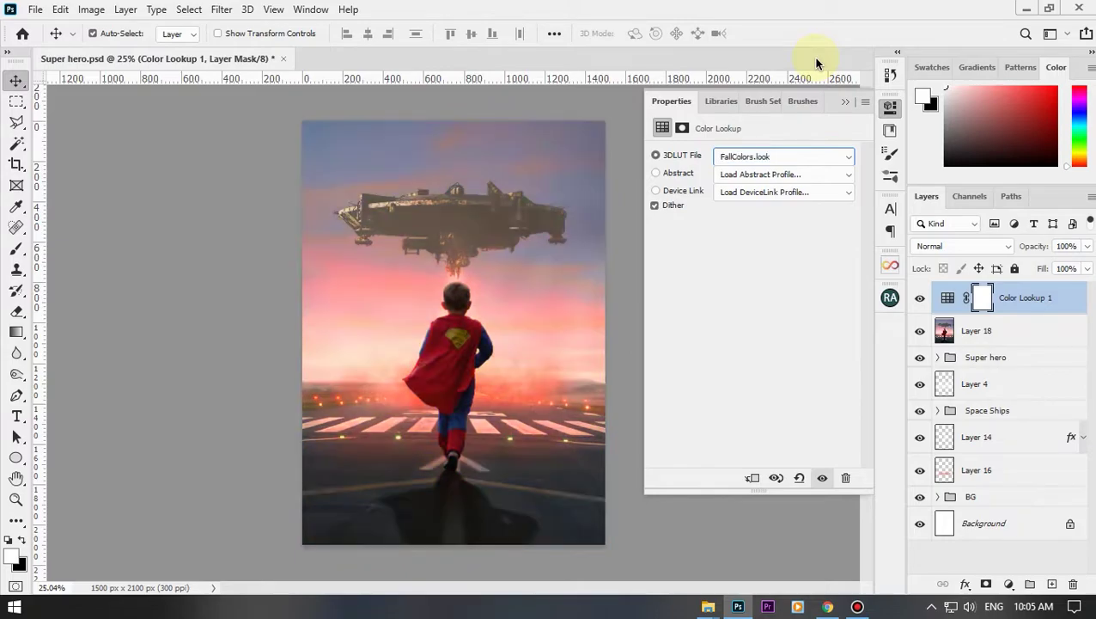
key("Down")
key("Down")
key("Up")
key("Down")
key("Down")
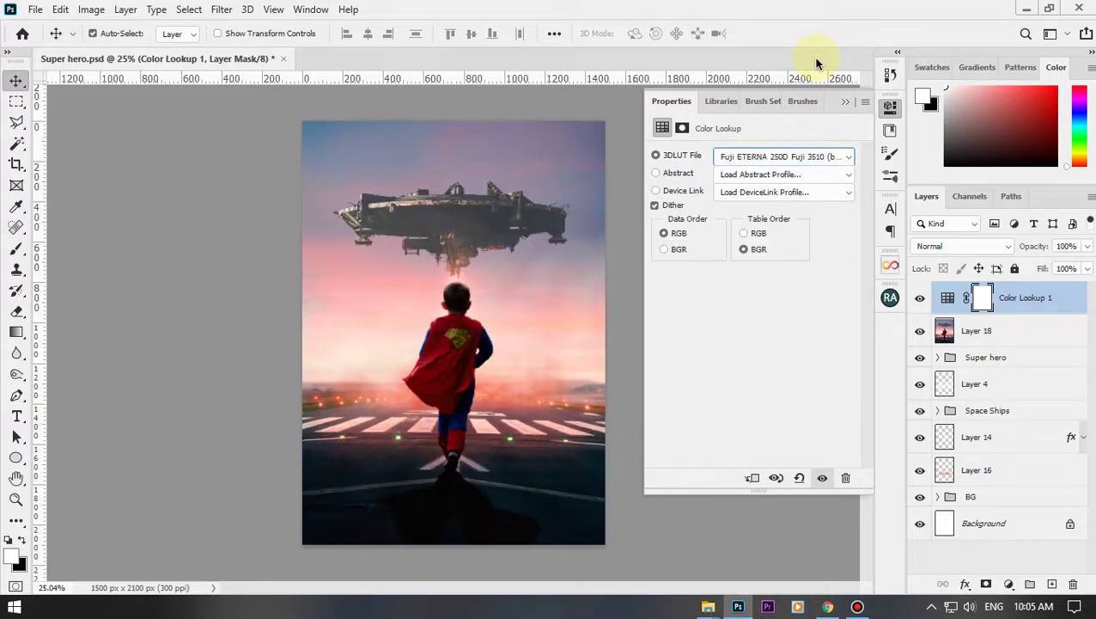
key("Down")
key("Down")
key("Down")
key("Down")
key("Down")
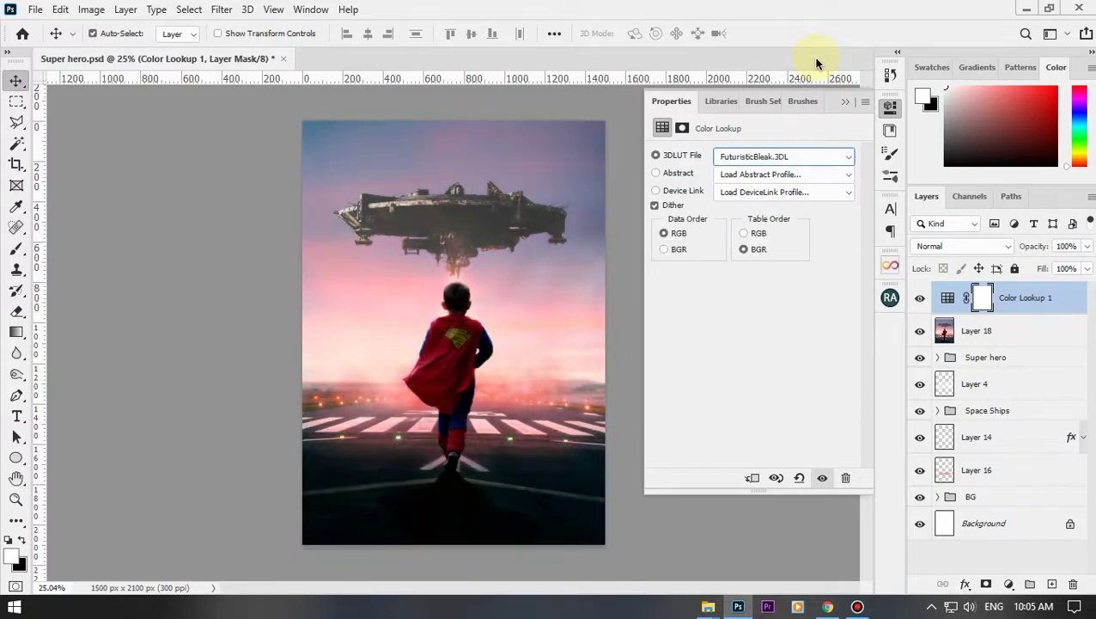
key("Down")
key("Down")
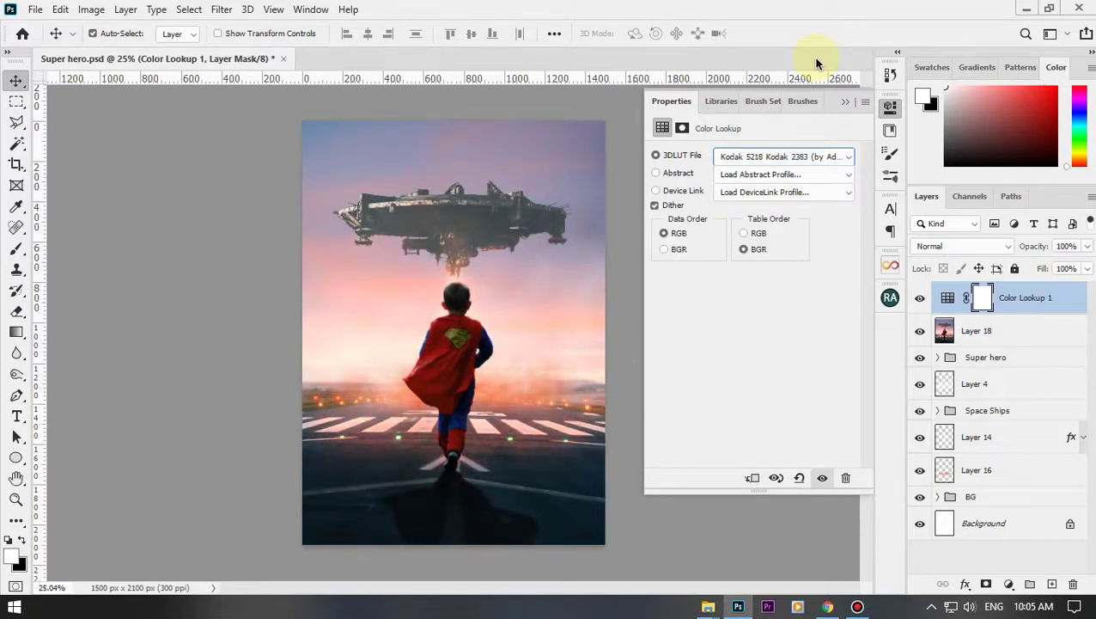
key("Down")
key("Down")
key("Down")
key("Down")
key("Down")
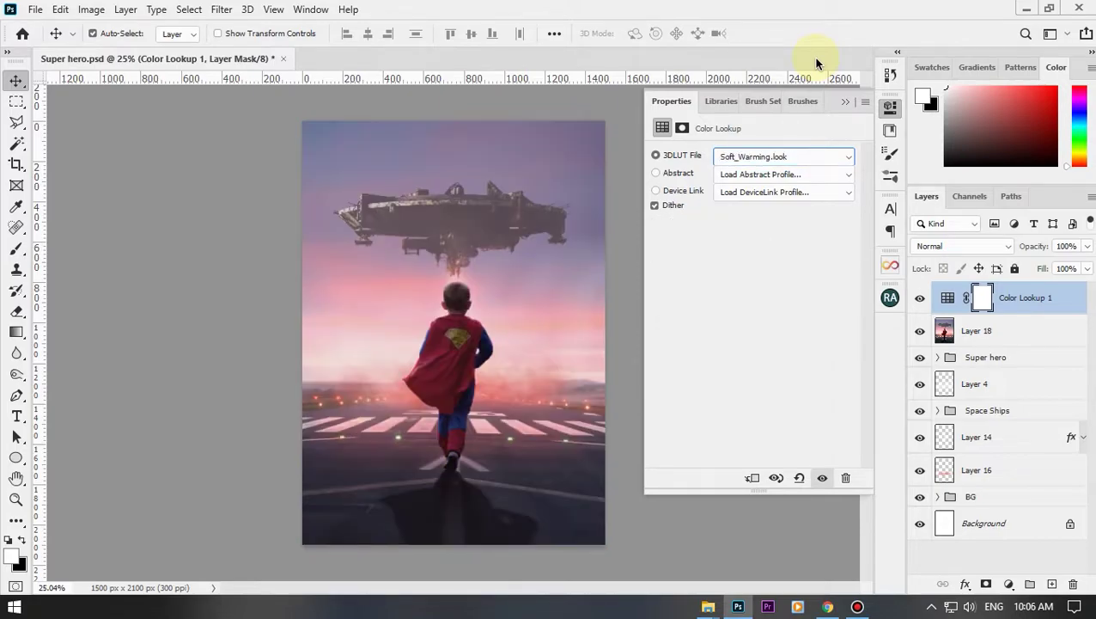
key("Down")
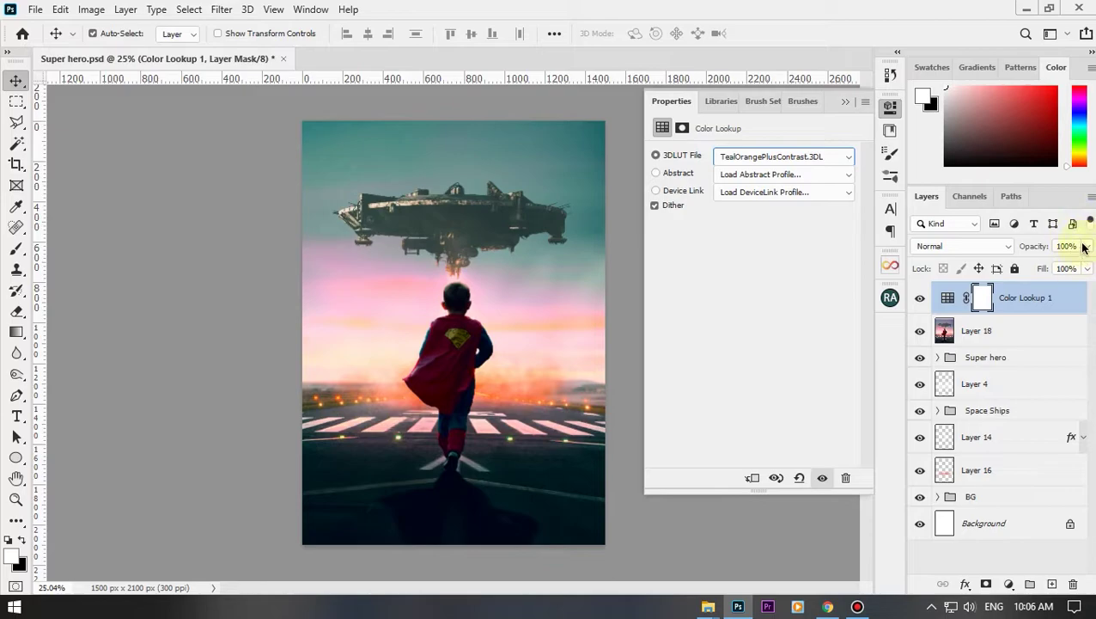
type("30")
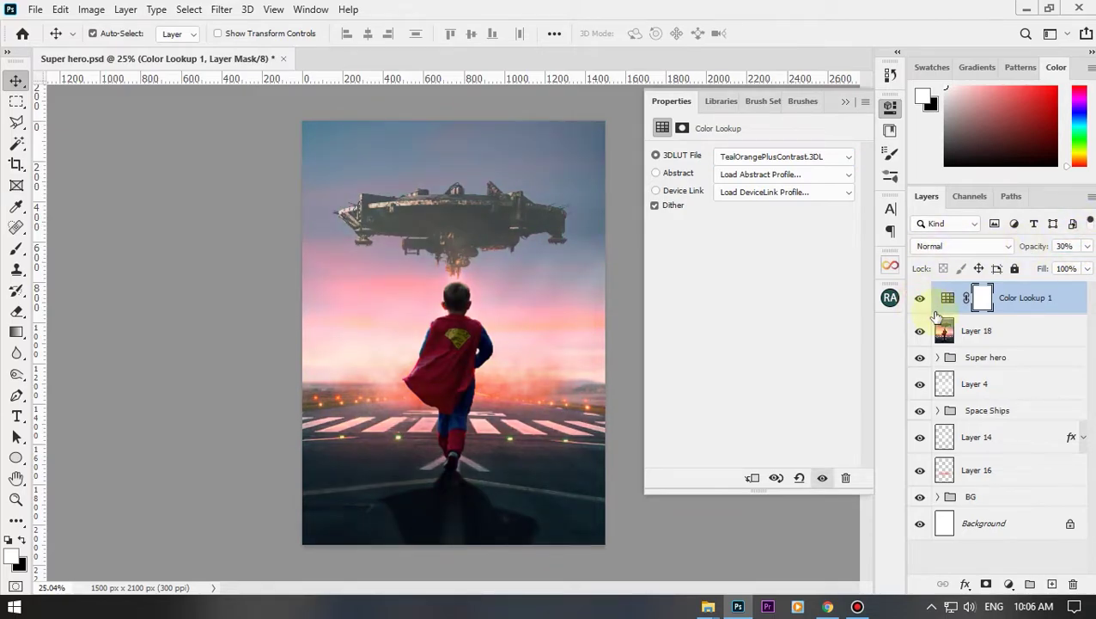
- Stamp the visible layers into a new top layer and open the Camera Raw Filter
left_click(996, 554)
key("ctrl+shift+alt+e")
key("ctrl+shift+a")
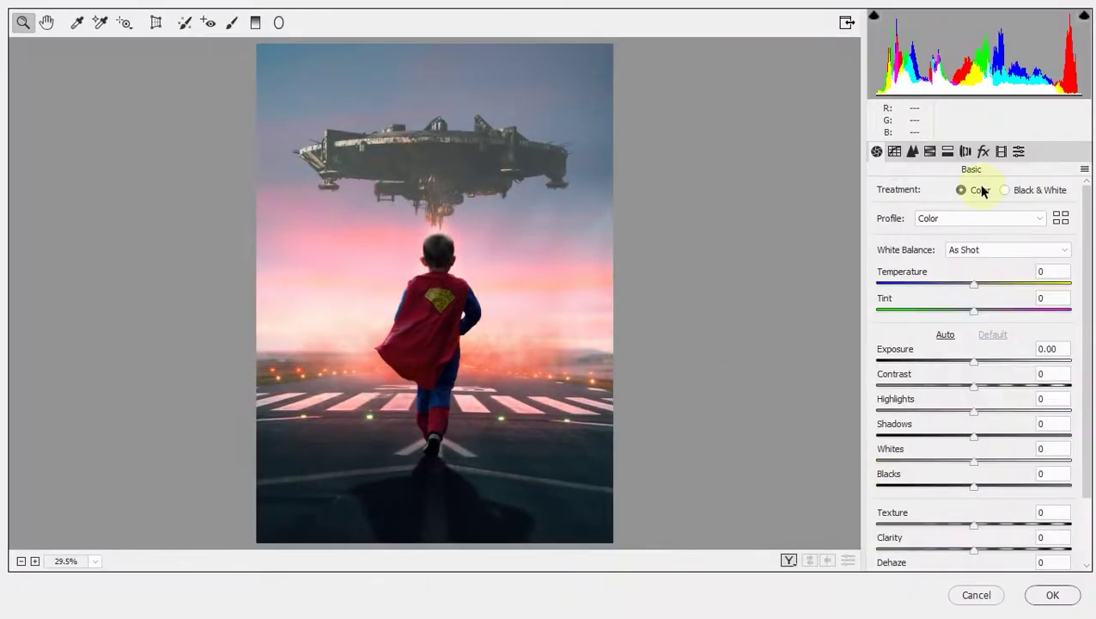
- Apply the Custom 'mine new' preset, lift the tone curve's black point, and commit the filter
left_click(1019, 152)
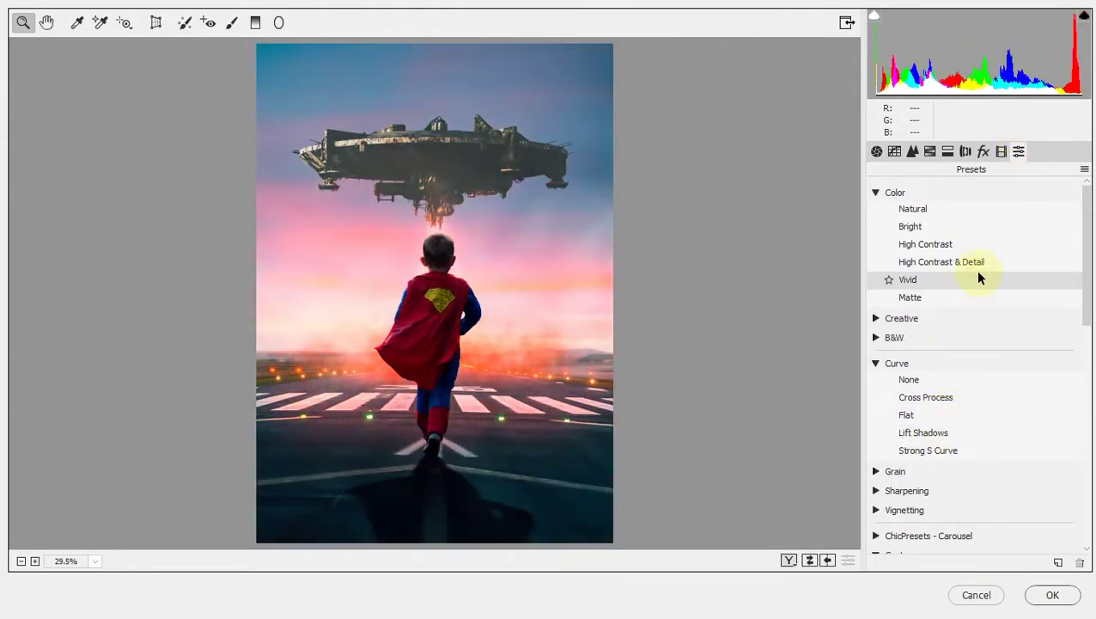
scroll(970, 365, "down", 3)
scroll(954, 404, "down", 2)
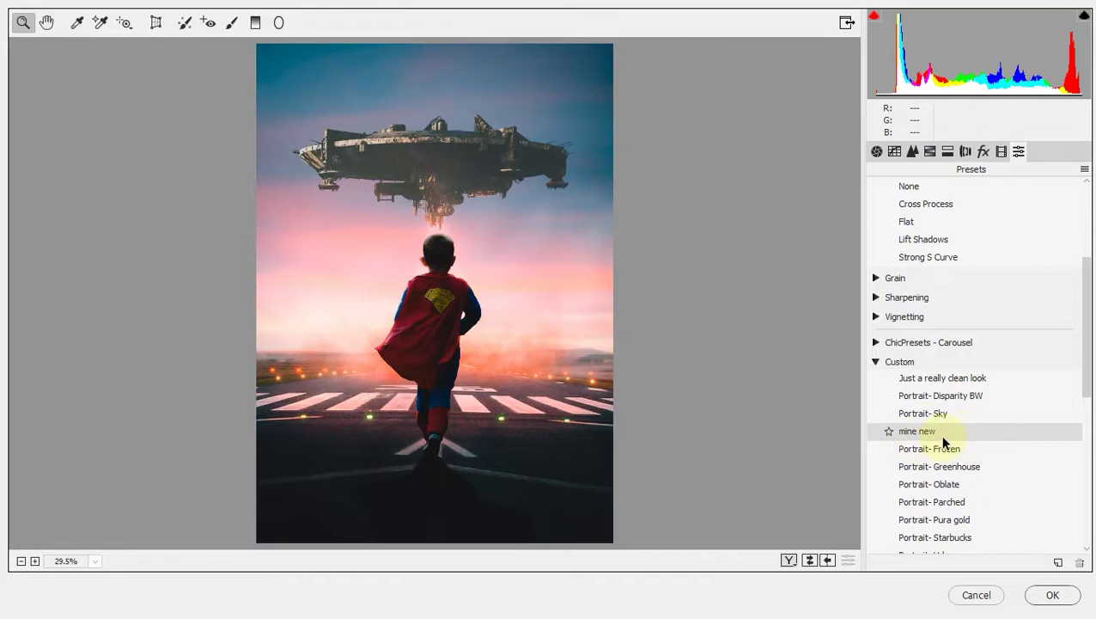
left_click(942, 437)
left_click(877, 151)
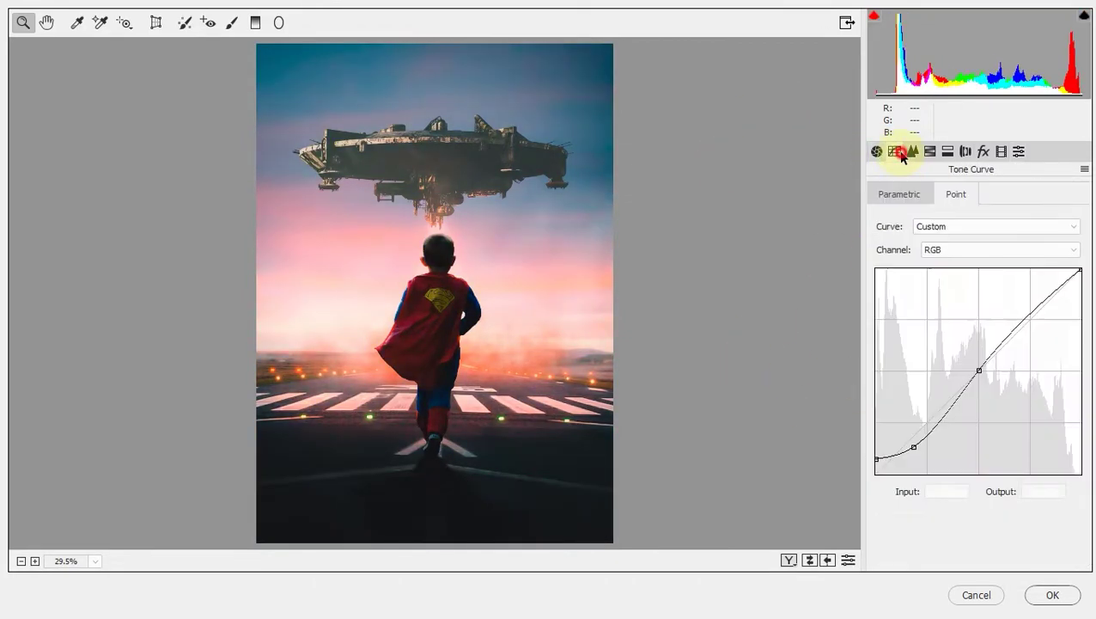
left_click_drag(877, 462, 877, 453)
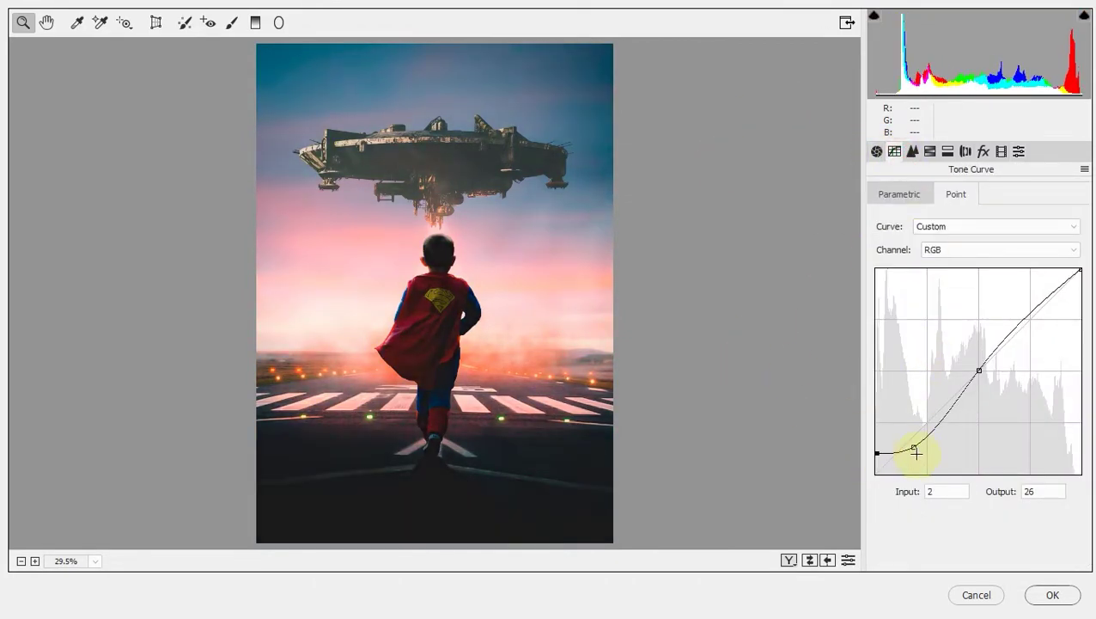
left_click(876, 151)
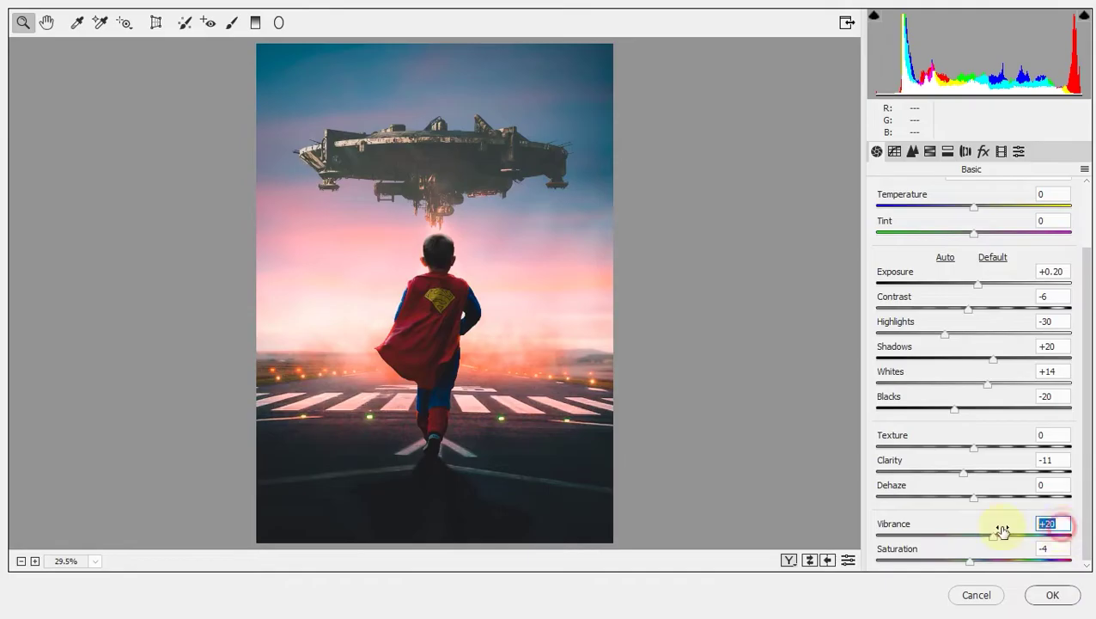
key("Return")
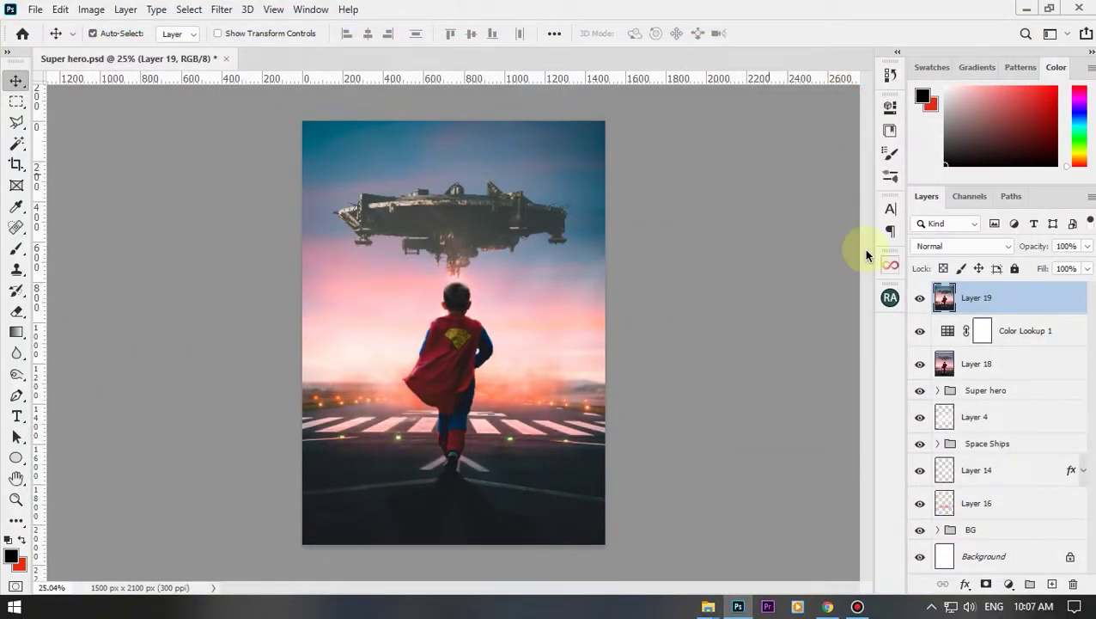
- Reopen the Camera Raw Filter on Layer 19 and reapply the Previous Conversion
left_click(220, 9)
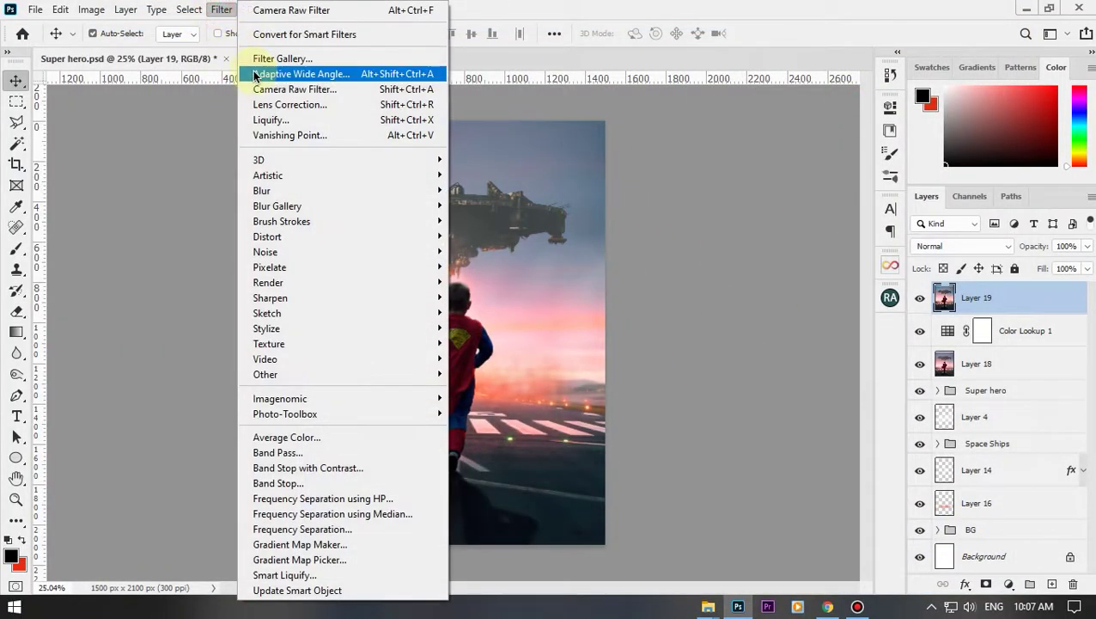
left_click(258, 90)
left_click(1082, 170)
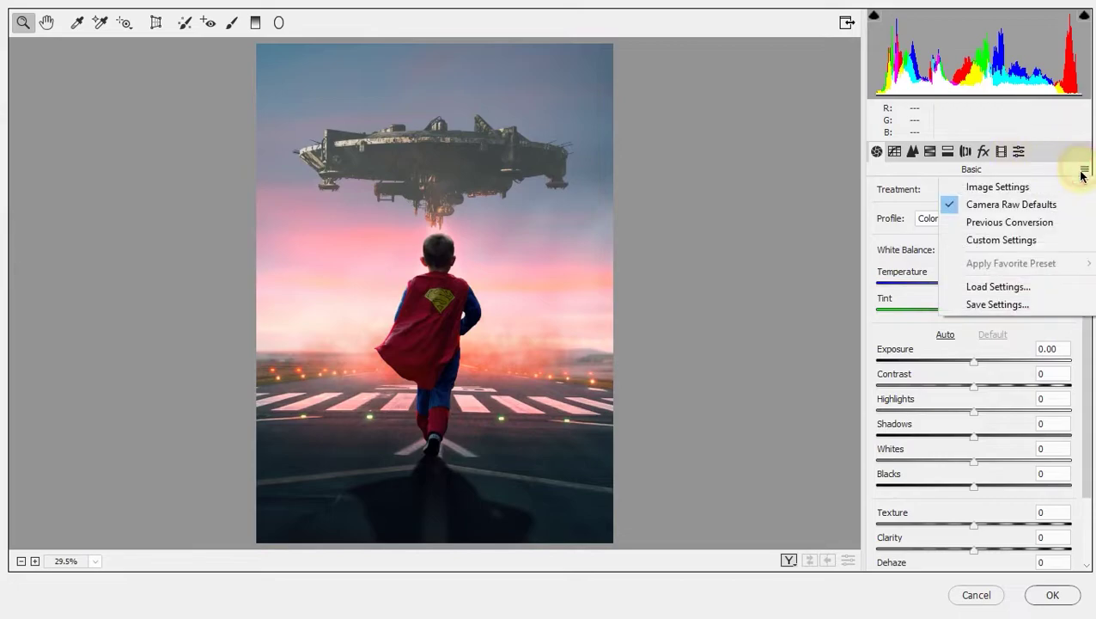
left_click(958, 225)
- Review the tone curve, detail, and HSL hue, saturation and luminance settings
scroll(972, 406, "down", 3)
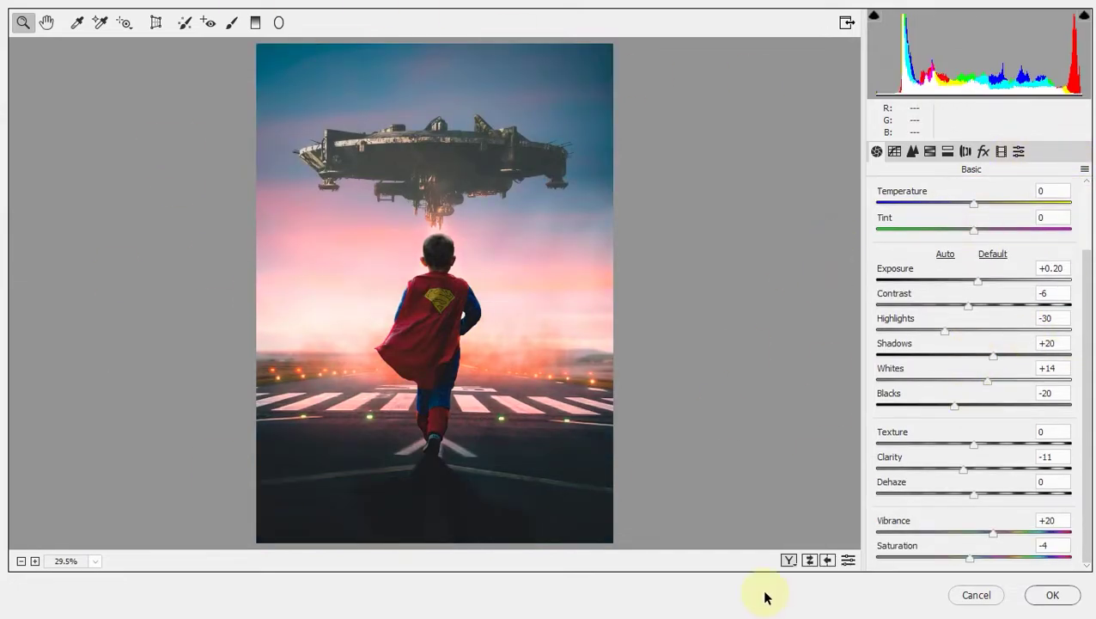
left_click(893, 152)
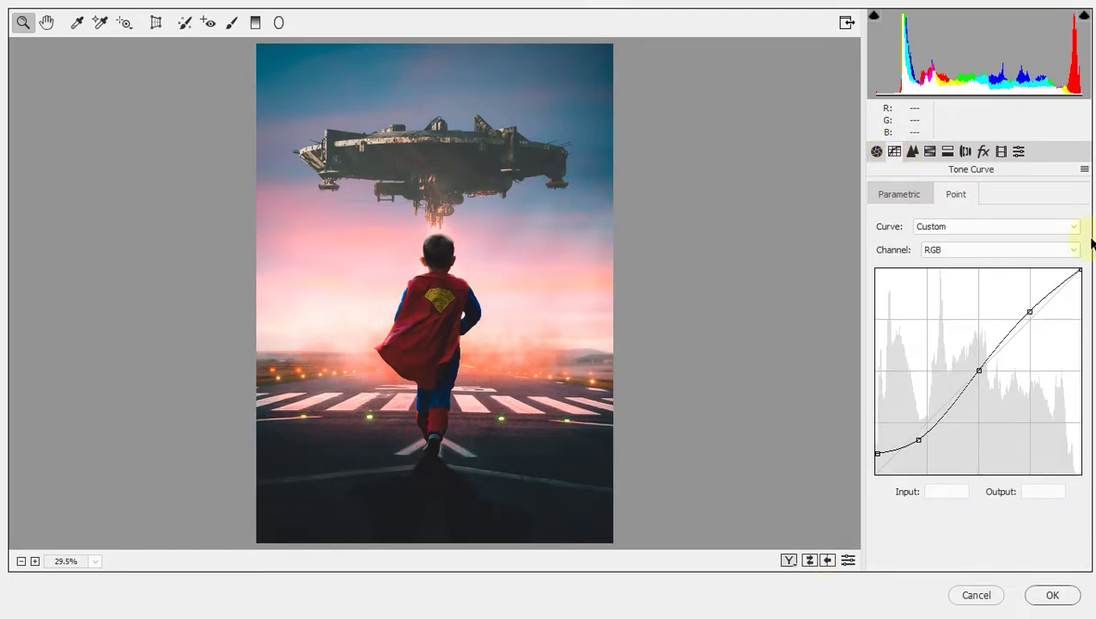
left_click(914, 153)
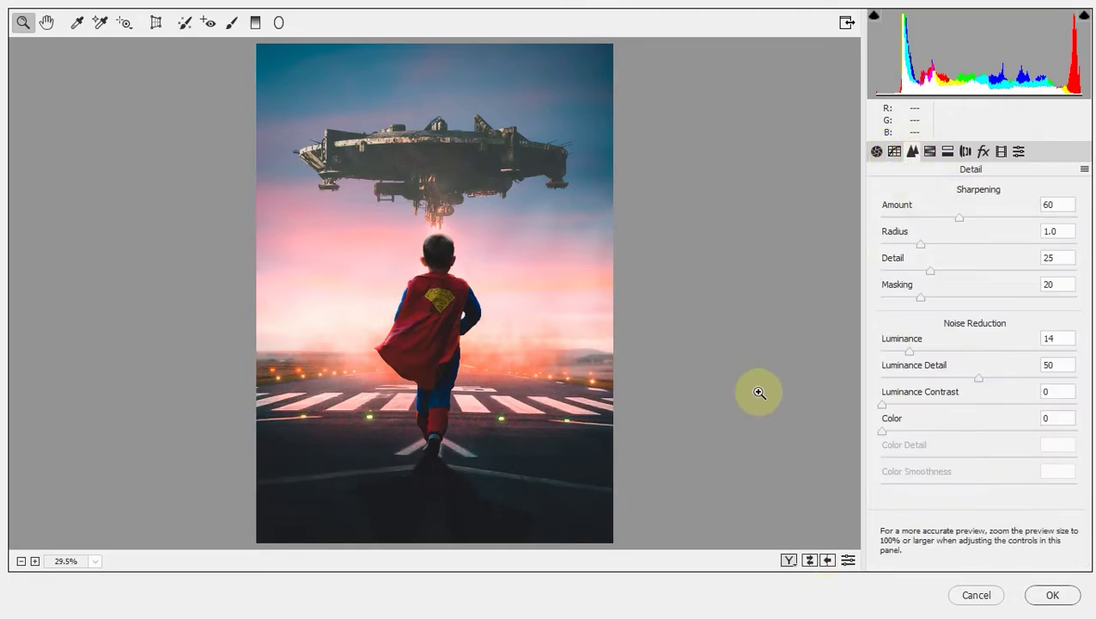
left_click(930, 152)
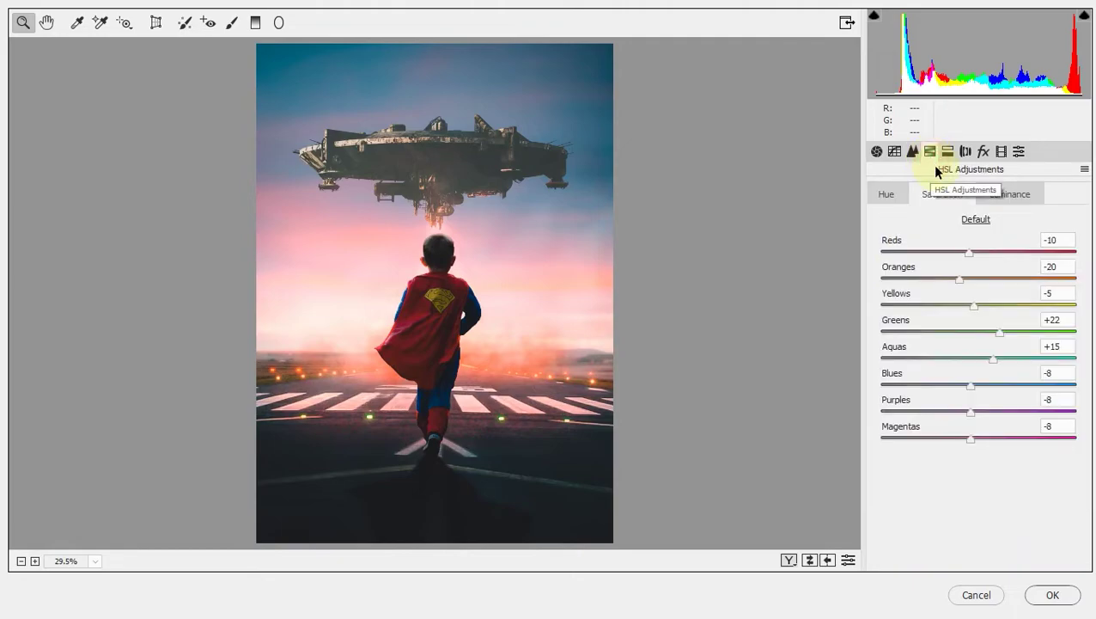
left_click(870, 195)
left_click(940, 196)
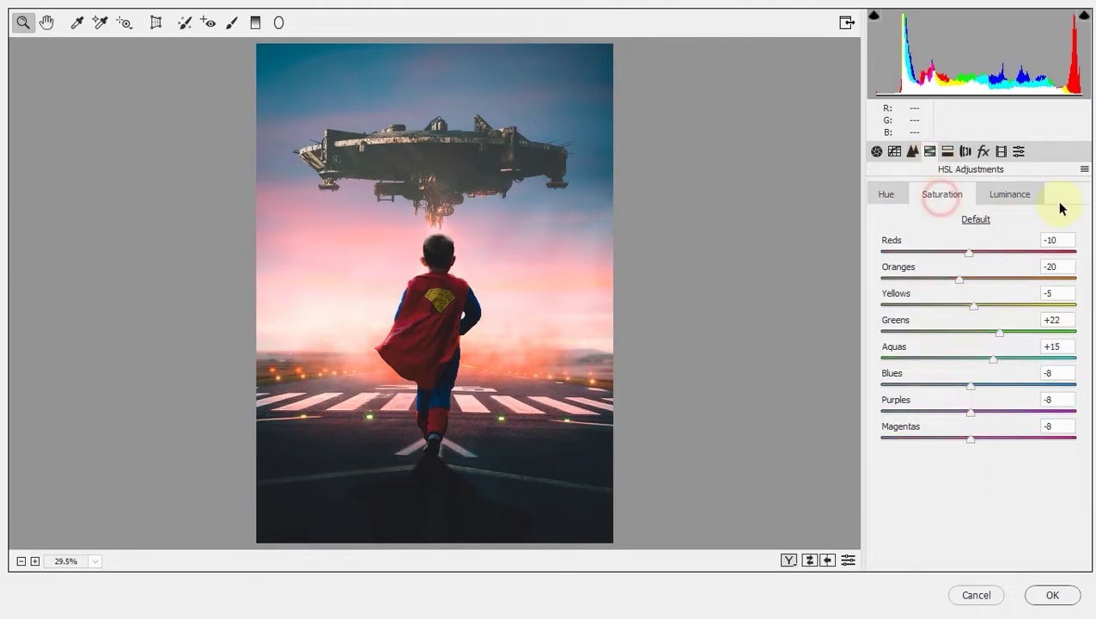
left_click(1025, 207)
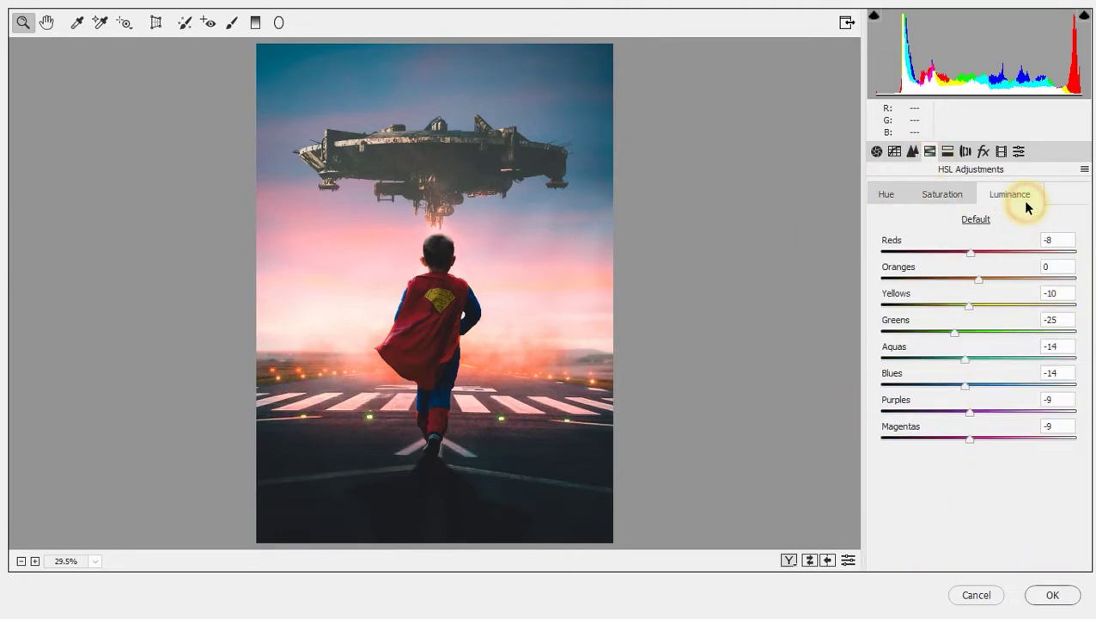
- Split-tone the shadows blue at saturation 10 and warm the highlight hue slightly
left_click(948, 152)
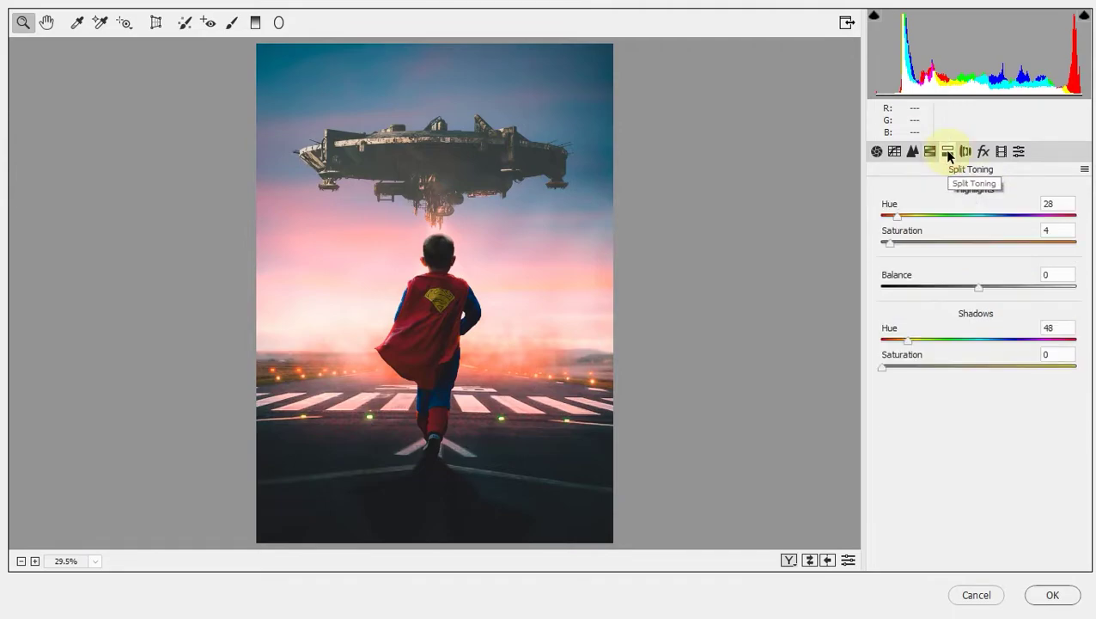
left_click_drag(904, 342, 1009, 338)
left_click(906, 365)
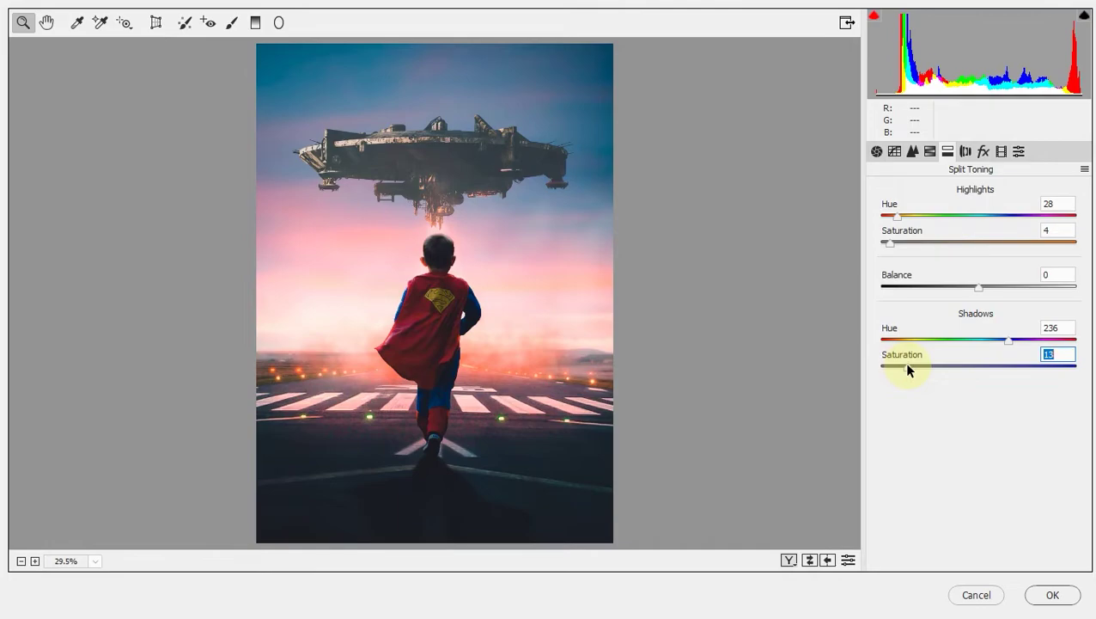
type("10")
key("Tab")
type("6")
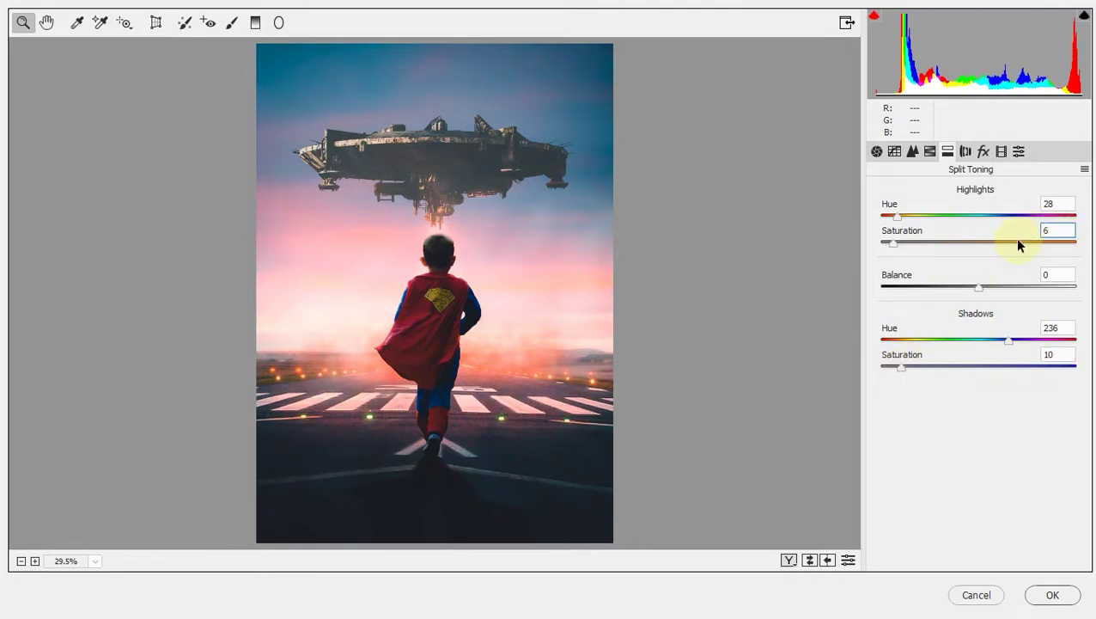
left_click(899, 215)
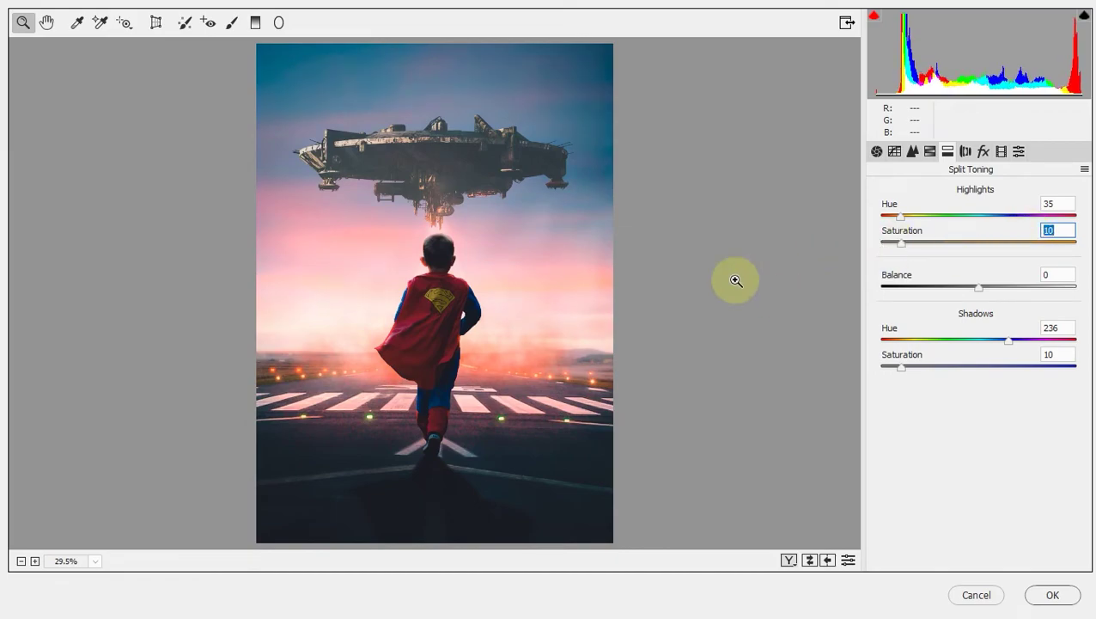
- Review lens, effects and calibration settings, compare before/after, and apply the grade
left_click(966, 152)
left_click(984, 152)
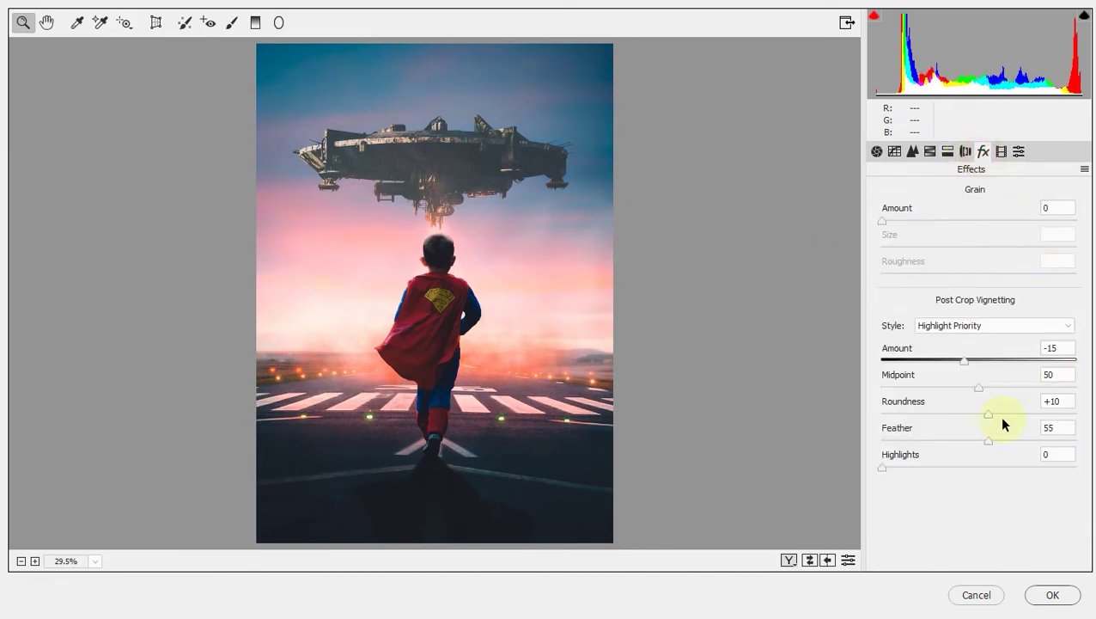
left_click(1000, 153)
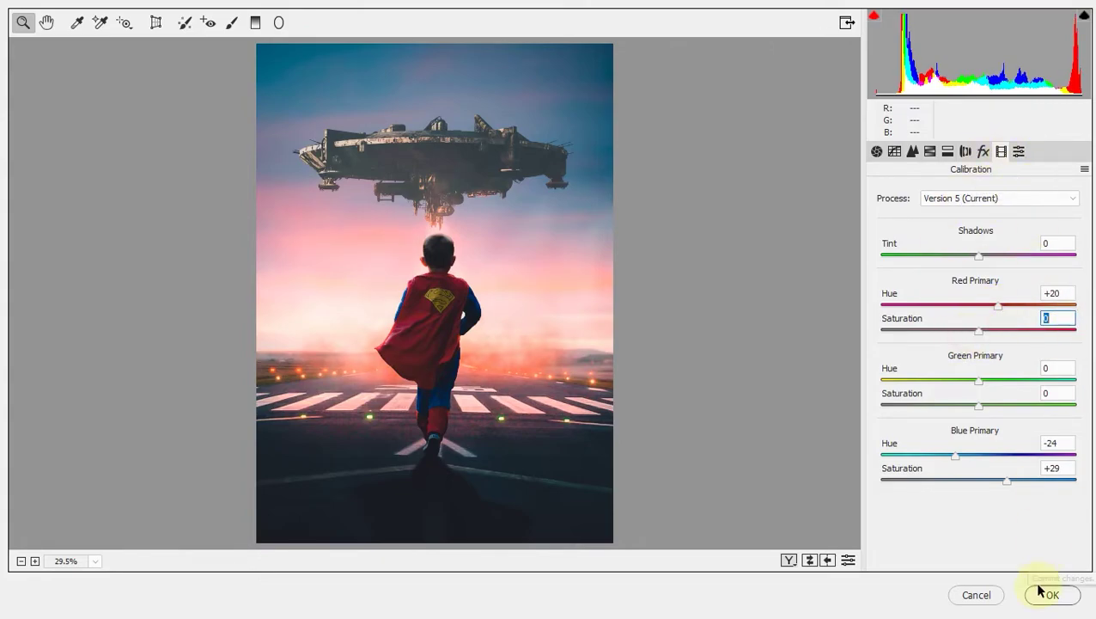
left_click(789, 559)
left_click(1050, 595)
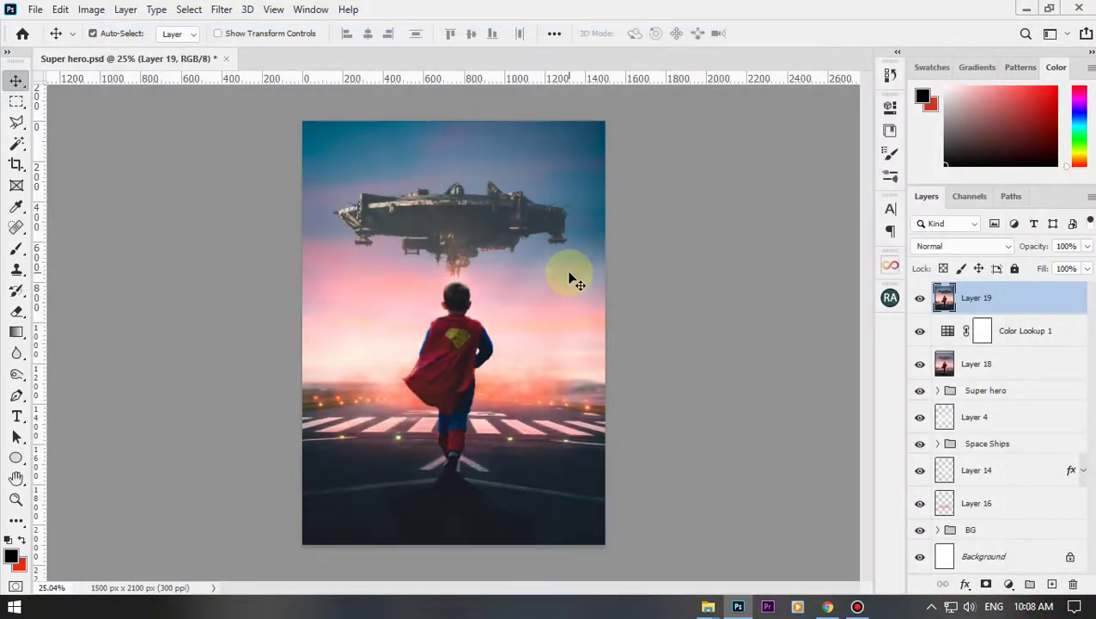
- Bring Dust-Particle (5) into the poster as a new layer in Screen blend mode
left_click(708, 606)
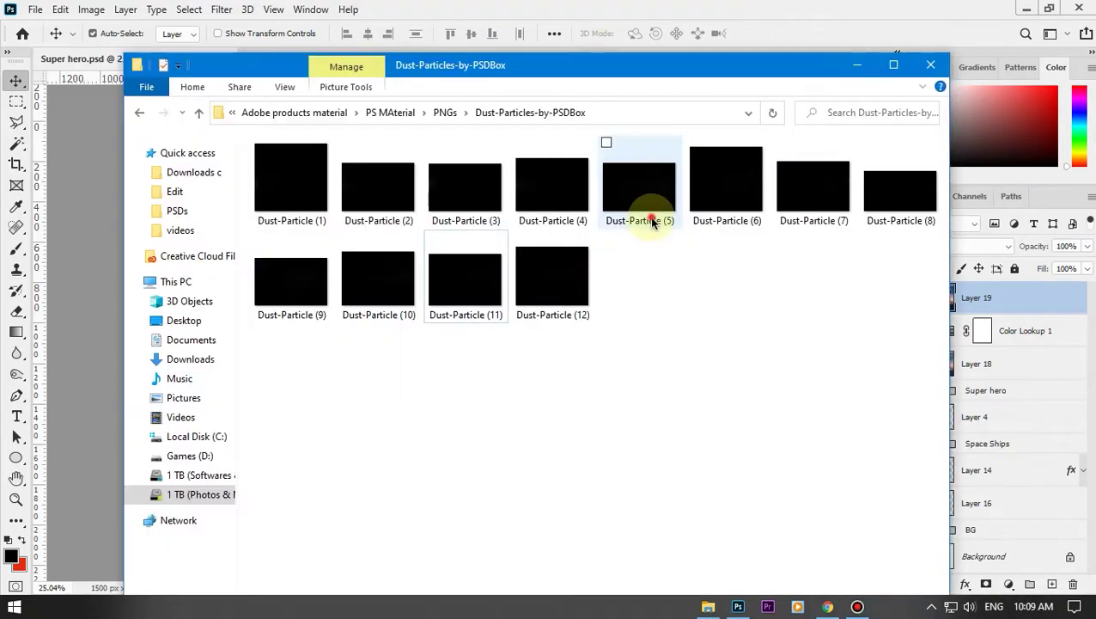
double_click(649, 183)
mouse_move(655, 153)
left_mouse_down()
mouse_move(150, 77)
mouse_move(277, 152)
left_mouse_up()
left_click(416, 58)
left_click(961, 246)
left_click(937, 326)
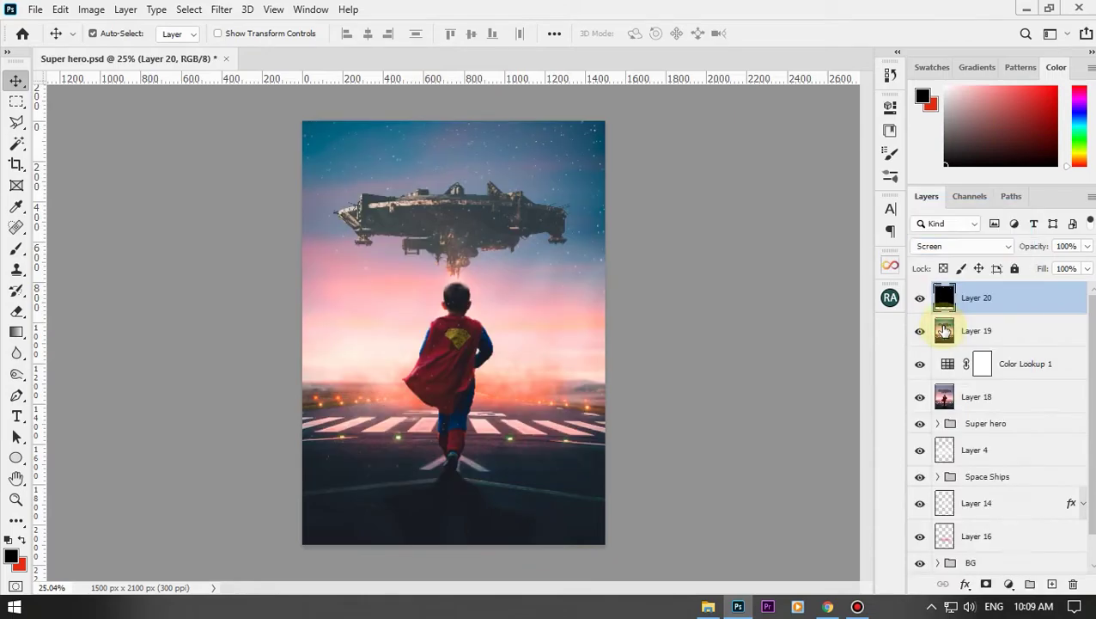
- Scale the dust layer to about half size, then delete it and fit the poster in view
key("t")
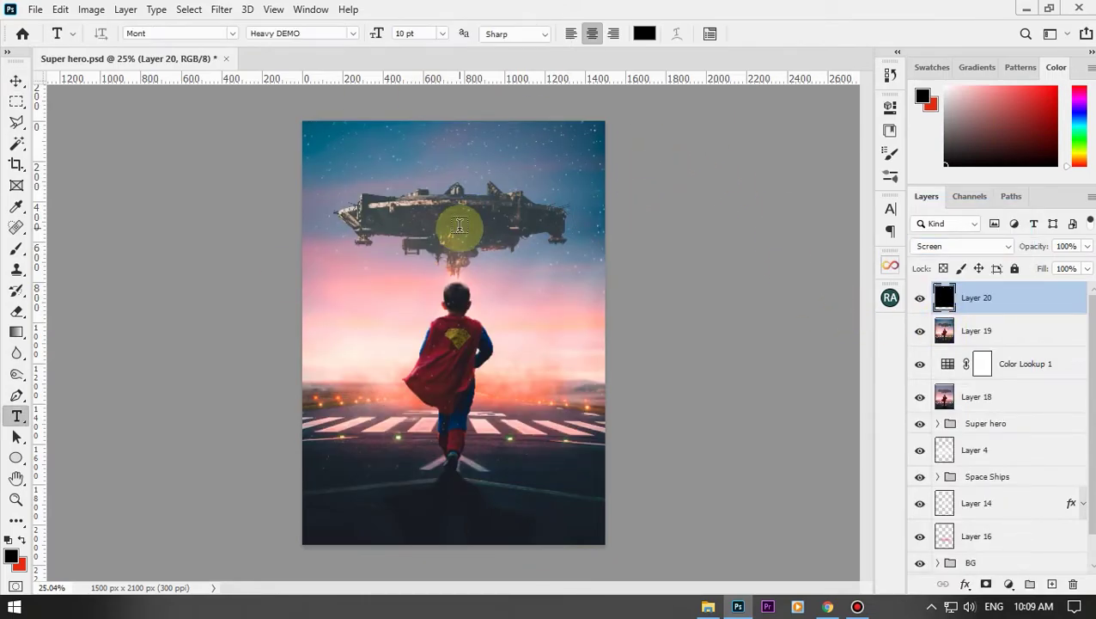
key("v")
key("ctrl+t")
mouse_move(809, 482)
left_mouse_down()
mouse_move(568, 351)
mouse_move(449, 401)
left_mouse_up()
key("Return")
scroll(478, 465, "up", 5)
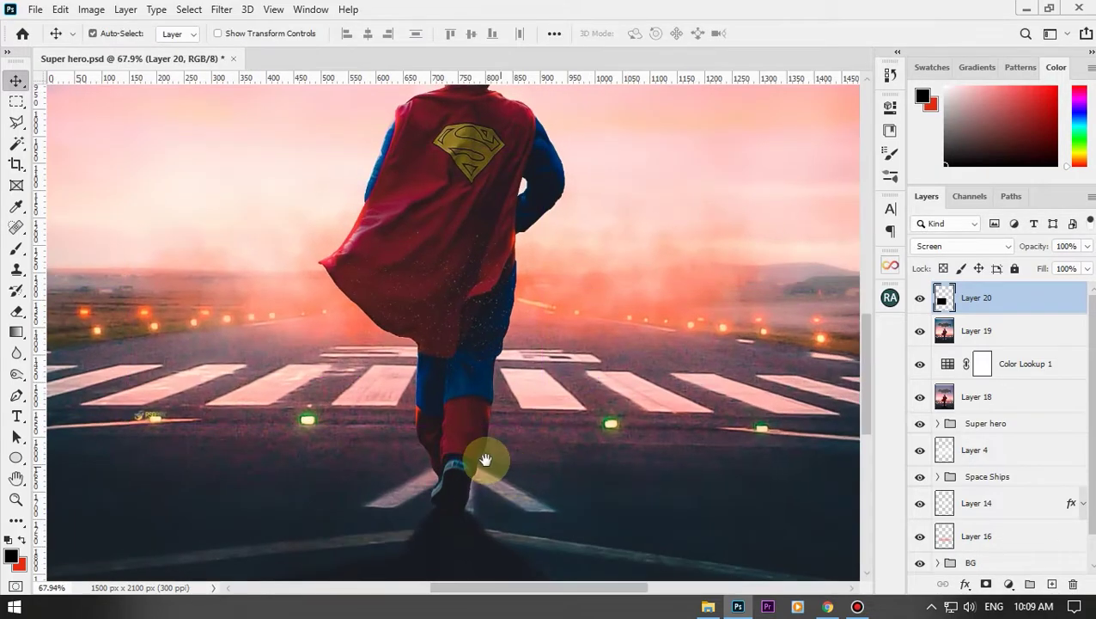
key("Delete")
key("ctrl+0")
- Add a red lens flare from the Lens-Flares-PSDBox folder in Screen mode over the runway
key("alt+Tab")
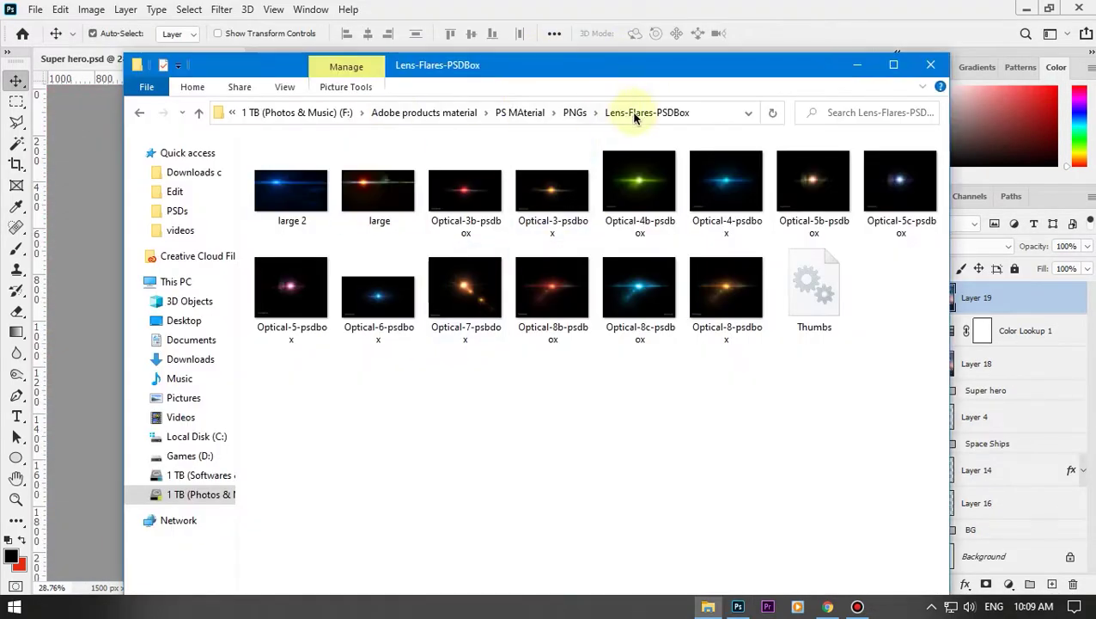
left_click_drag(663, 35, 920, 170)
mouse_move(812, 390)
left_mouse_down()
mouse_move(734, 482)
mouse_move(416, 340)
left_mouse_up()
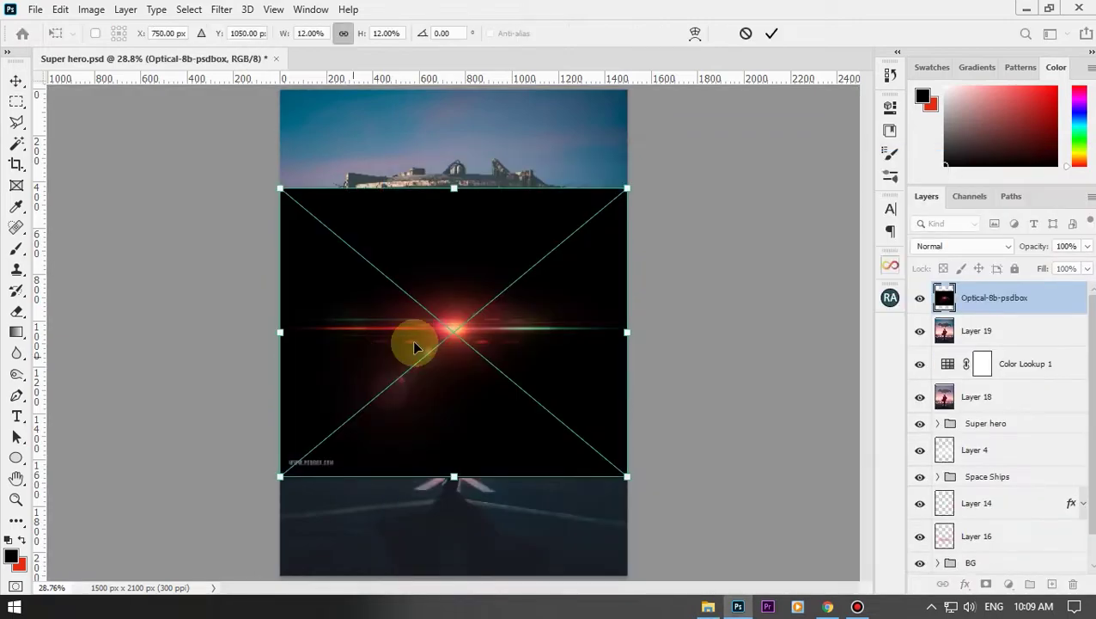
left_click(963, 246)
left_click(954, 318)
mouse_move(494, 359)
left_mouse_down()
mouse_move(543, 361)
mouse_move(538, 401)
left_mouse_up()
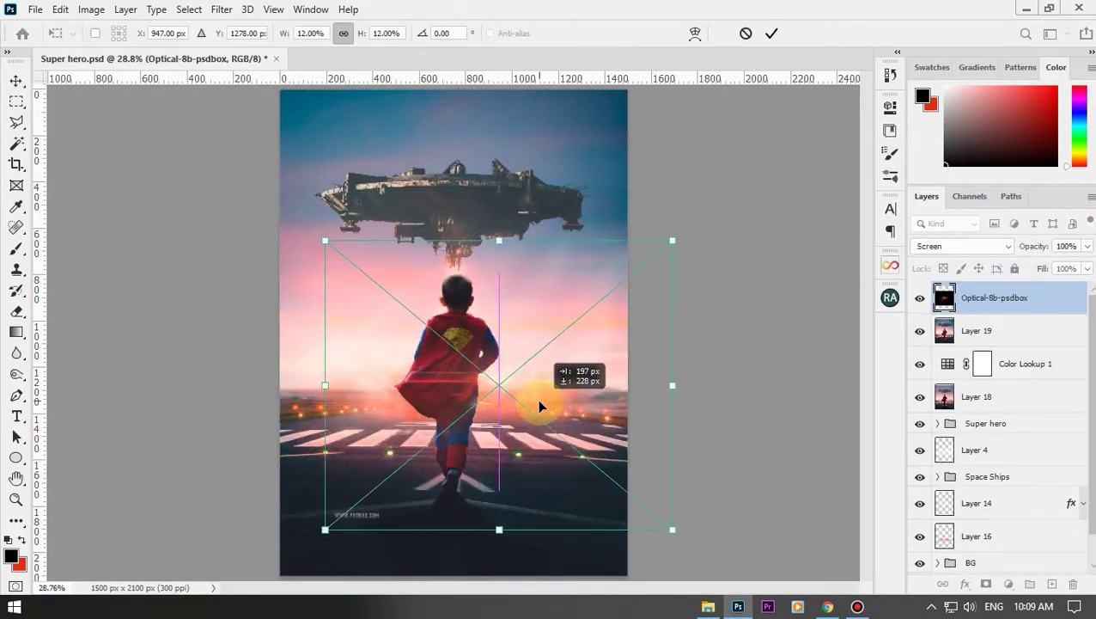
key("Return")
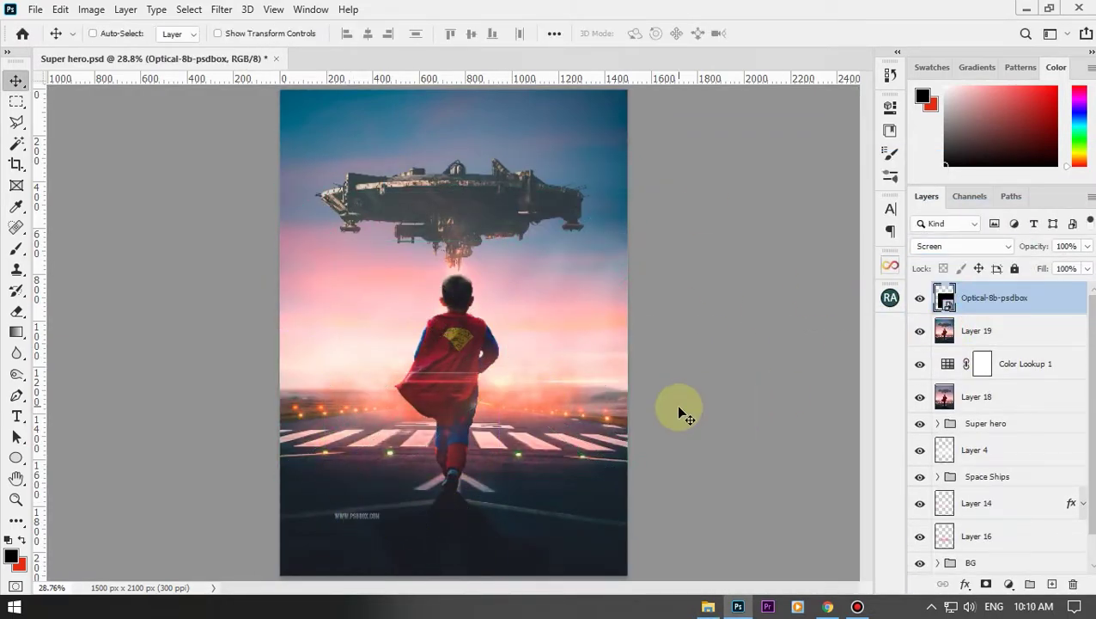
- Try a shrunken, rotated duplicate flare, discard it, and save the poster
key("ctrl+j")
key("ctrl+t")
left_click_drag(668, 237, 558, 342)
left_click_drag(465, 378, 465, 282)
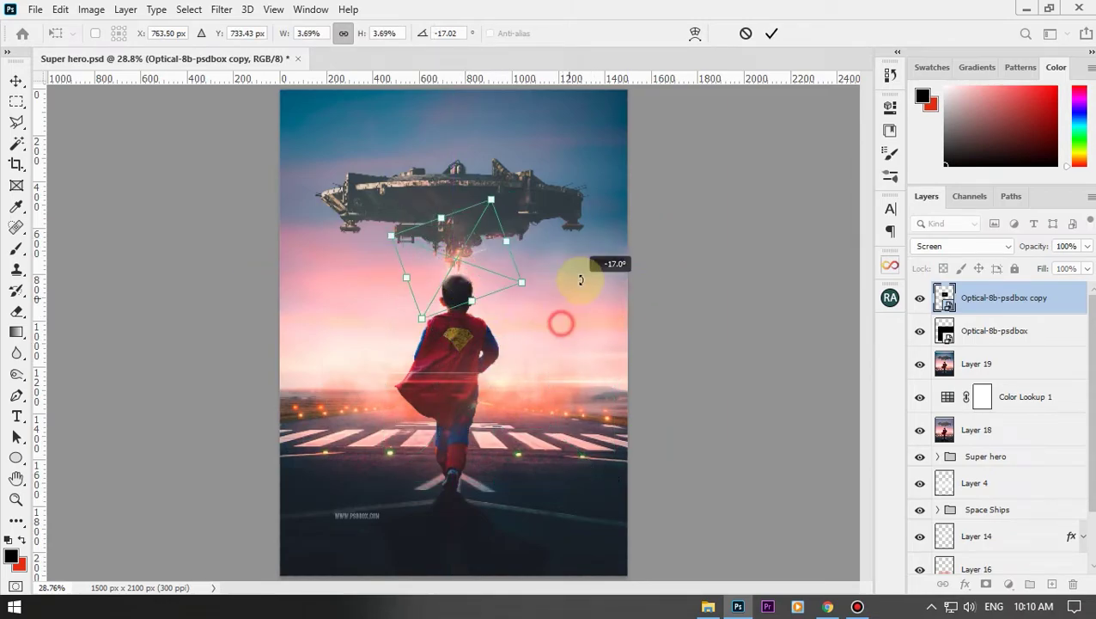
key("Escape")
key("Delete")
key("ctrl+s")
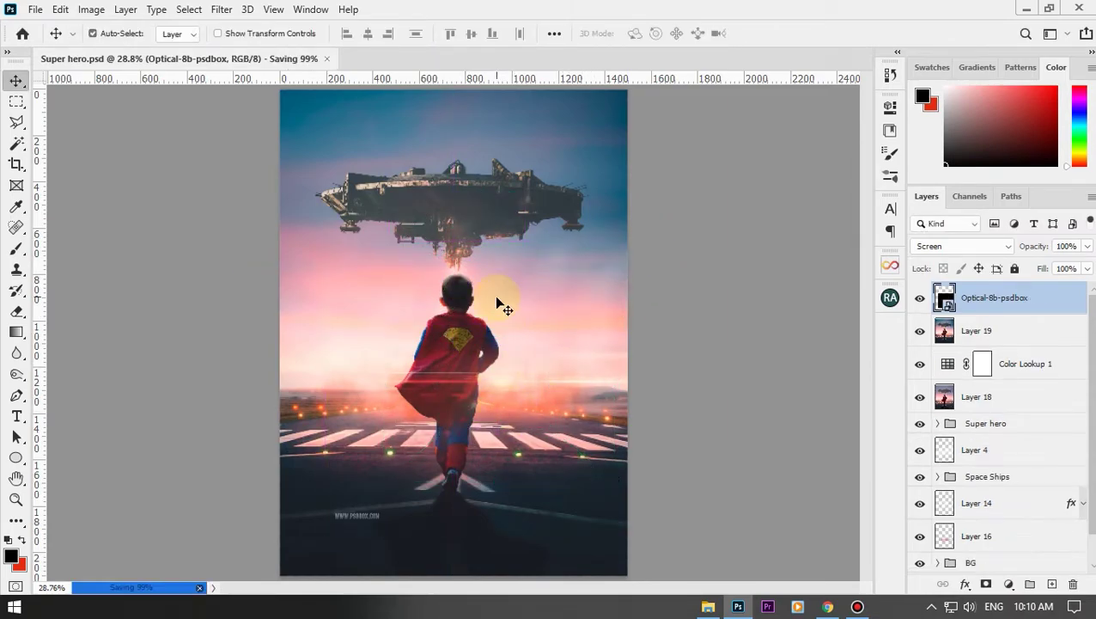
- Decline rasterizing the flare and move it up above the boy's head
key("b")
left_click(440, 491)
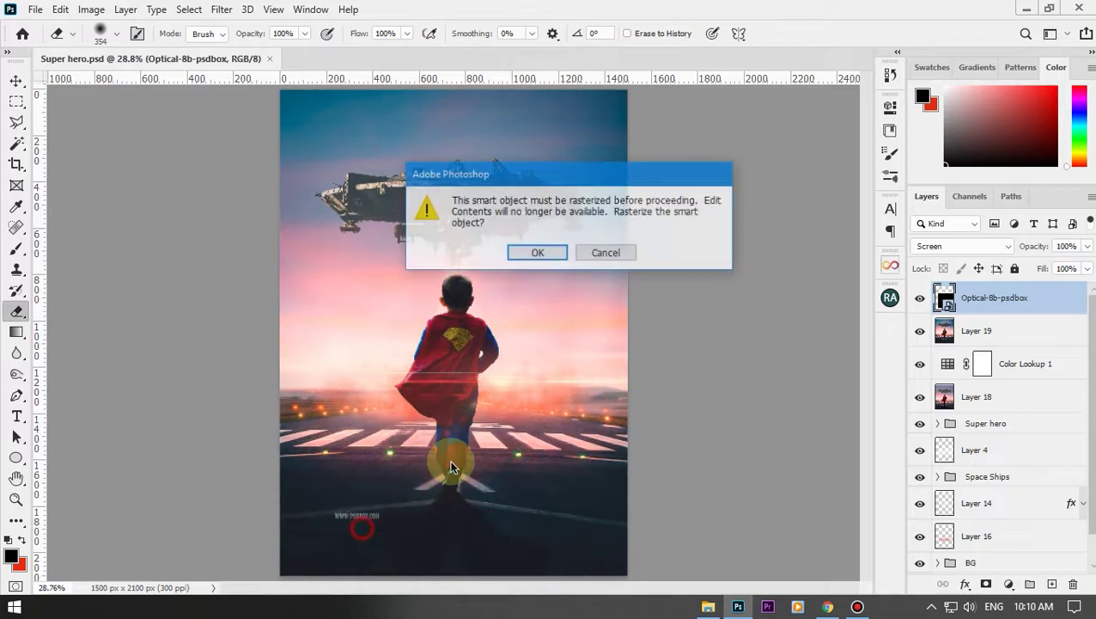
key("Escape")
key("v")
mouse_move(269, 374)
left_mouse_down()
mouse_move(438, 265)
mouse_move(481, 180)
left_mouse_up()
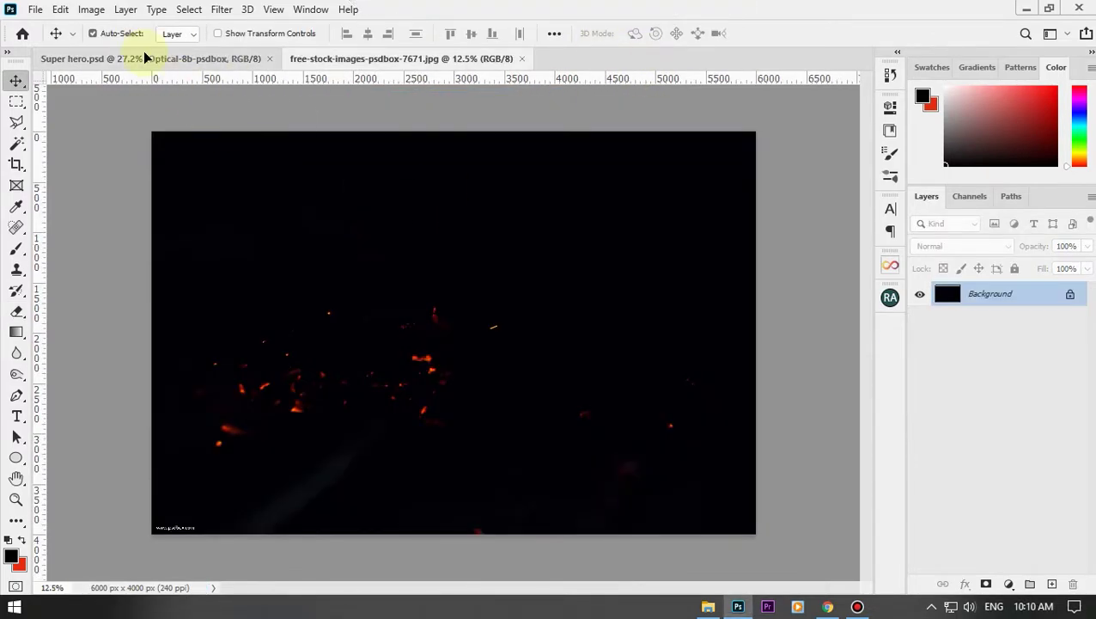
- Bring the spark image into the poster as a Screen-blended layer
left_click_drag(147, 54, 832, 269)
left_click(962, 246)
left_click(926, 327)
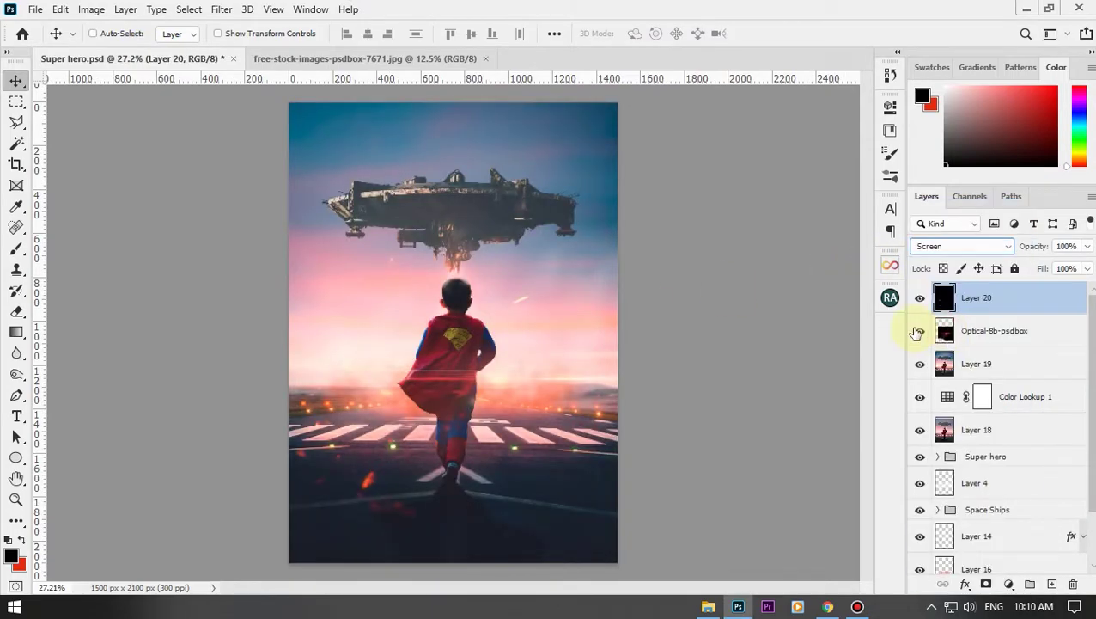
- Shrink the sparks layer to about two thirds of its size
key("ctrl+minus")
key("ctrl+t")
key("ctrl+minus")
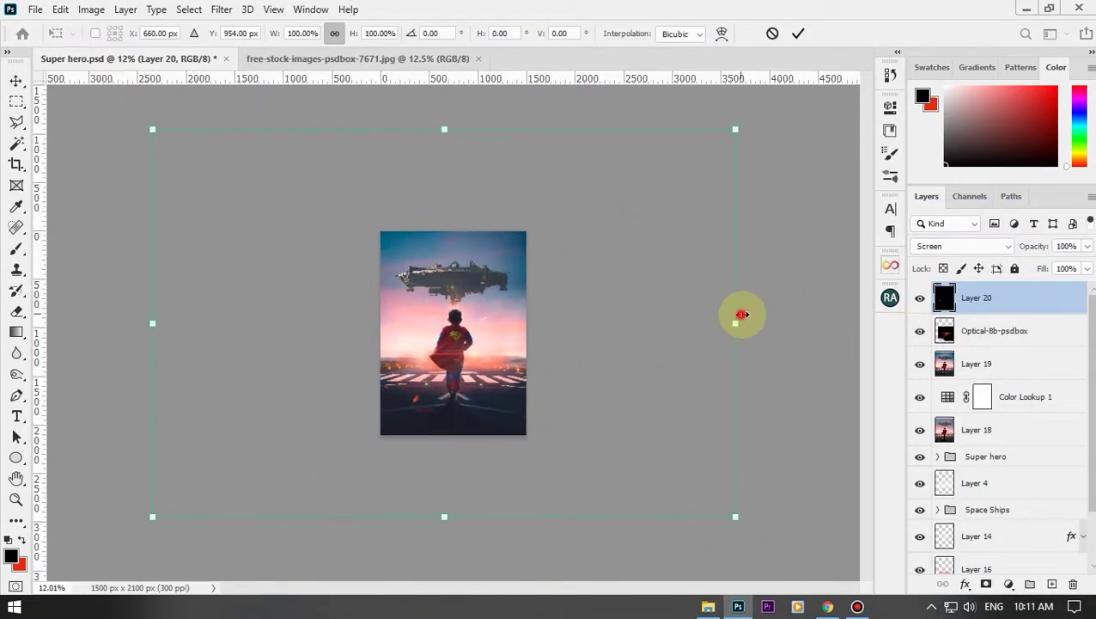
left_click_drag(738, 313, 529, 375)
key("Return")
- Erase parts of the sparks and rotate the sparks layer
scroll(516, 429, "up", 5)
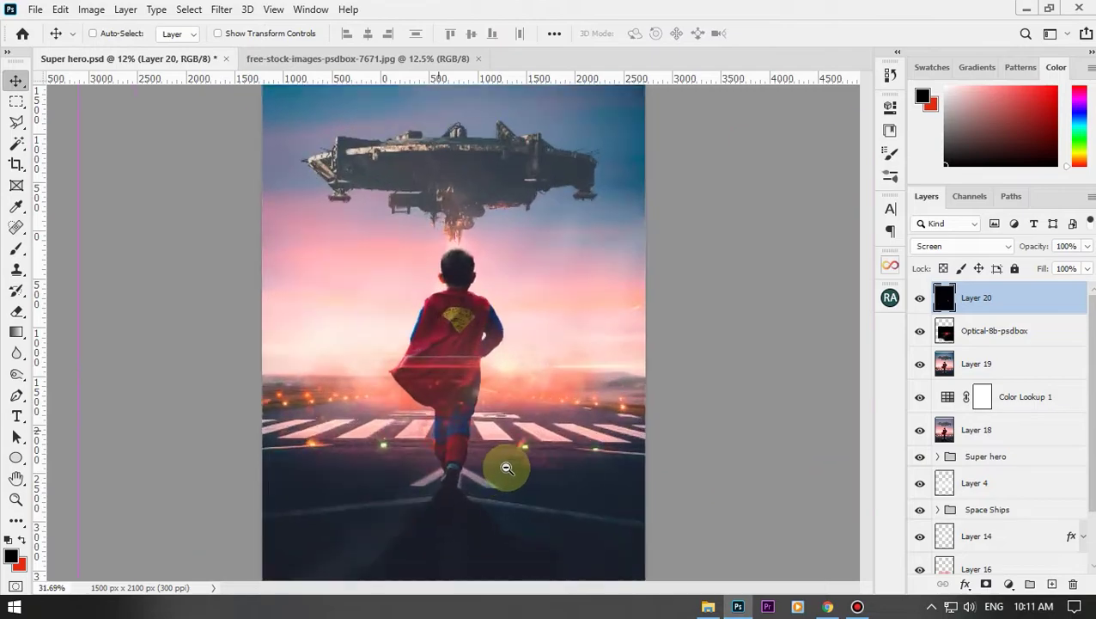
key("e")
scroll(447, 468, "down", 2)
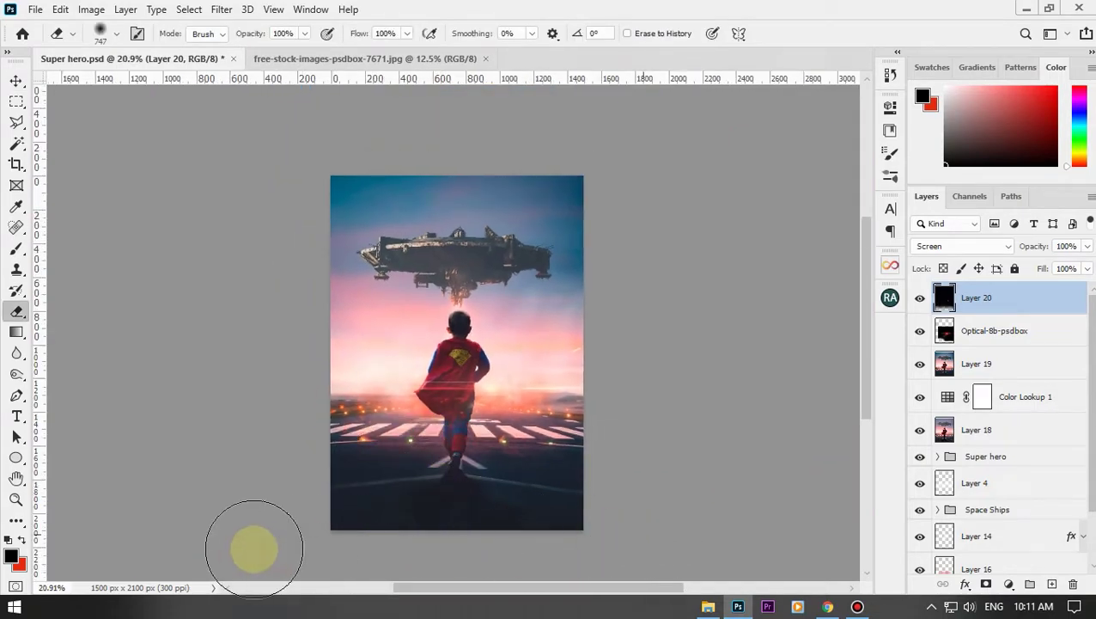
scroll(673, 532, "up", 2)
key("ctrl+t")
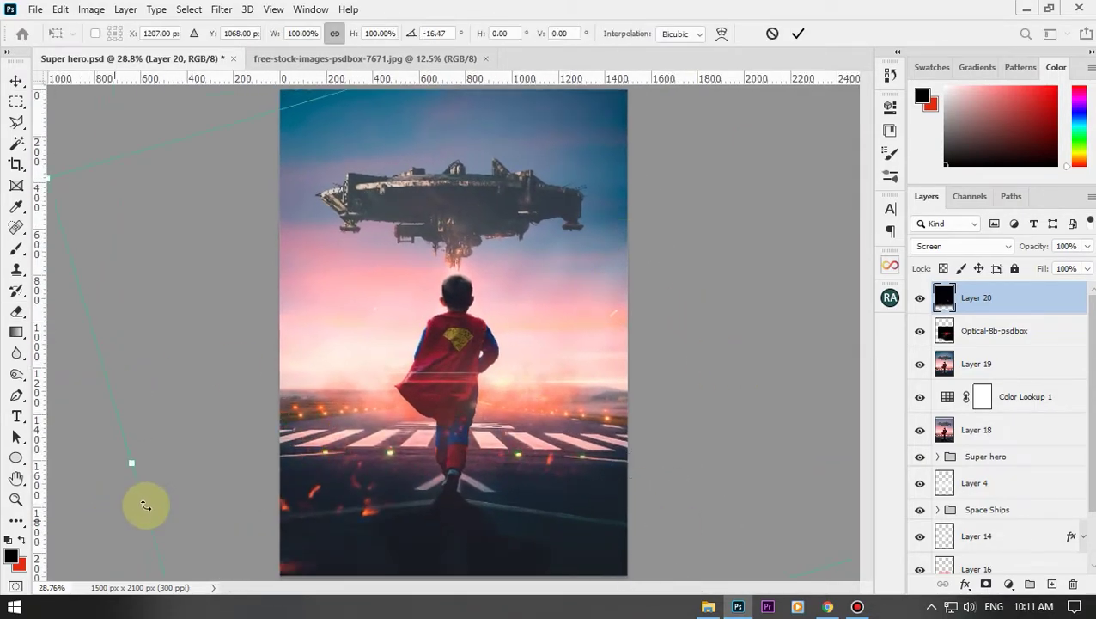
key("Return")
scroll(476, 468, "down", 5)
scroll(476, 468, "up", 5)
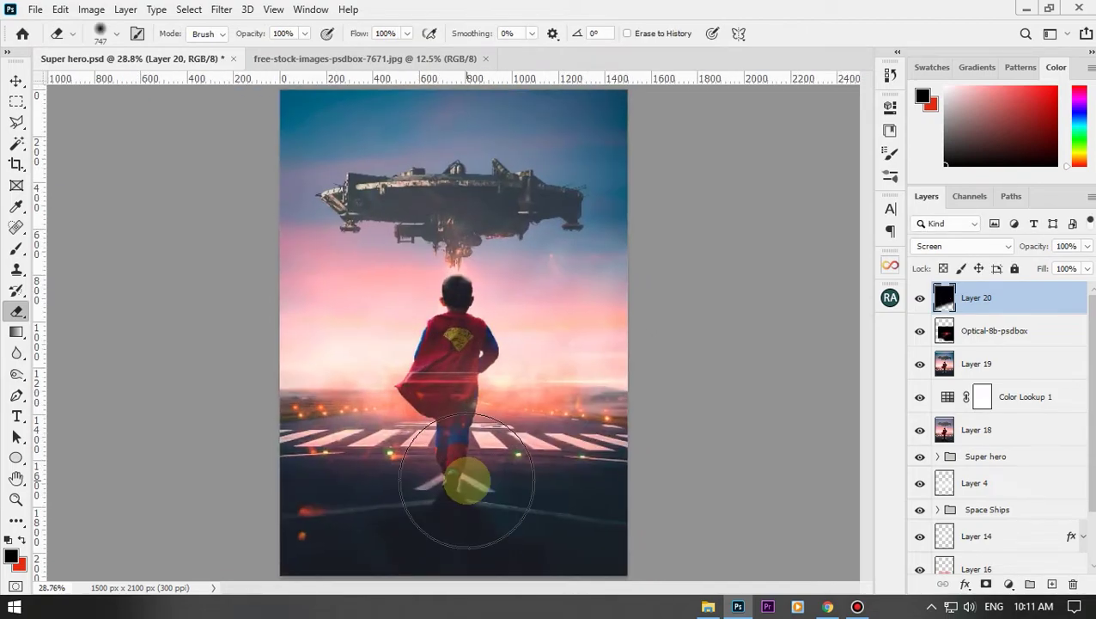
- Apply a Gaussian Blur to the sparks and save the poster
left_click(222, 8)
left_click(501, 248)
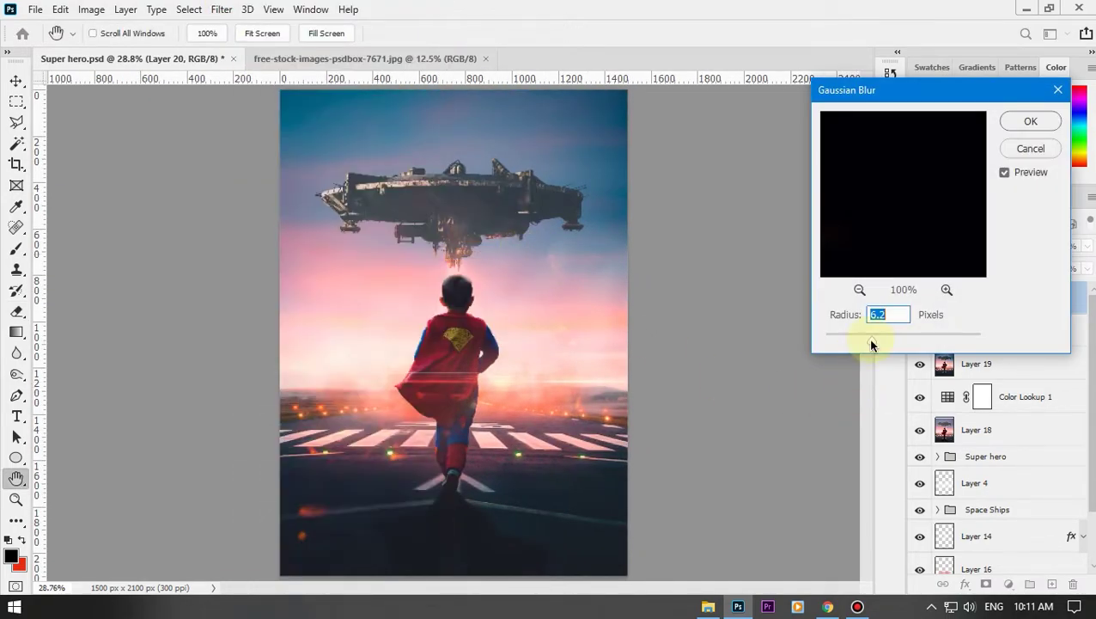
key("Return")
key("ctrl+s")
key("v")
scroll(539, 257, "down", 1)
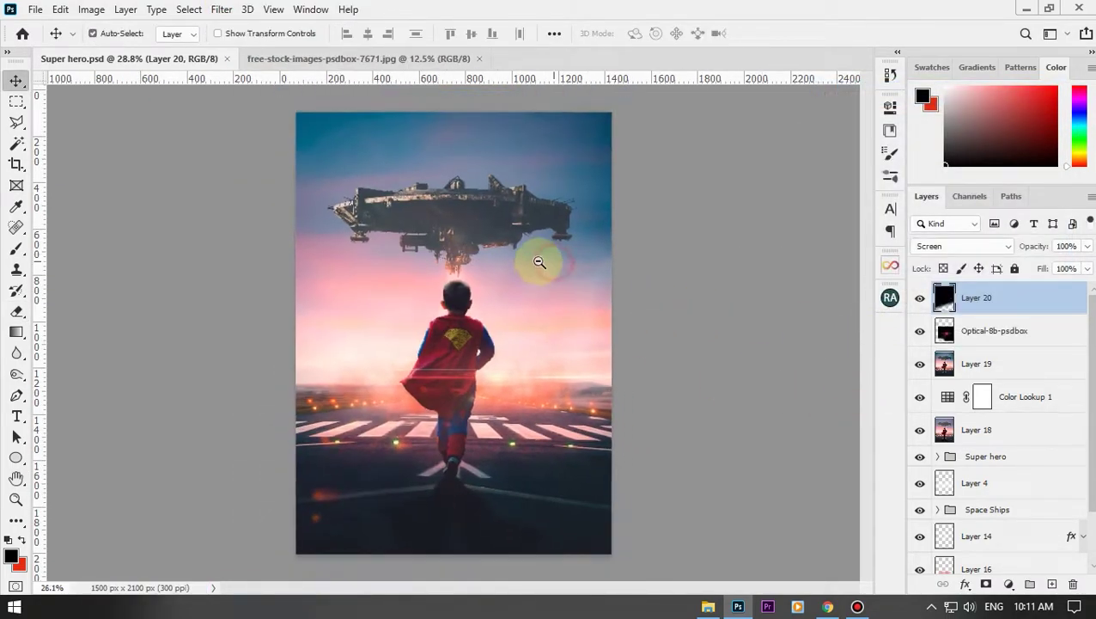
- Add a white SUPERBOY title near the bottom of the poster
key("t")
left_click(369, 539)
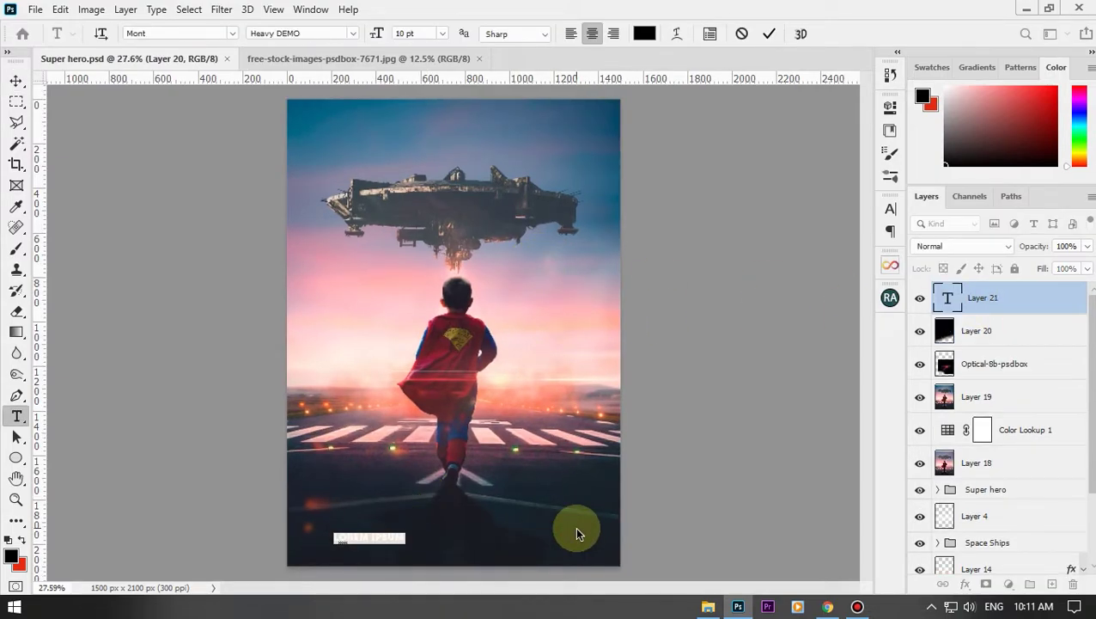
type("SUPERBOY")
key("ctrl+Return")
left_click(645, 33)
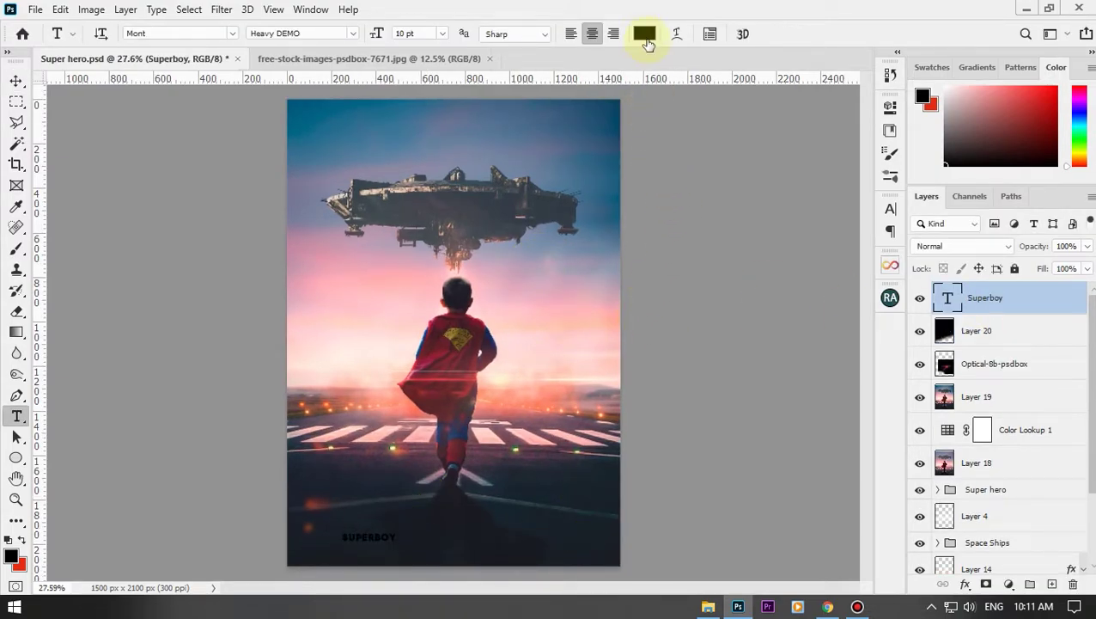
type("ffffff")
left_click(1045, 122)
- Set the title font to Building Condensed at 50 pt
left_click(893, 209)
left_click(741, 232)
type("Building")
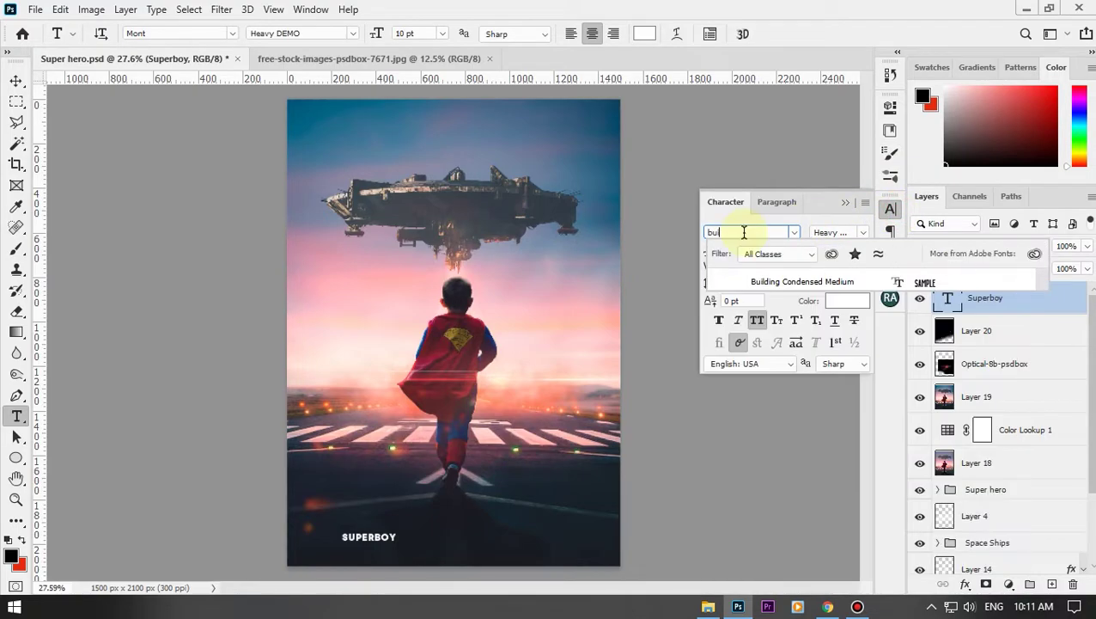
key("Return")
type("5")
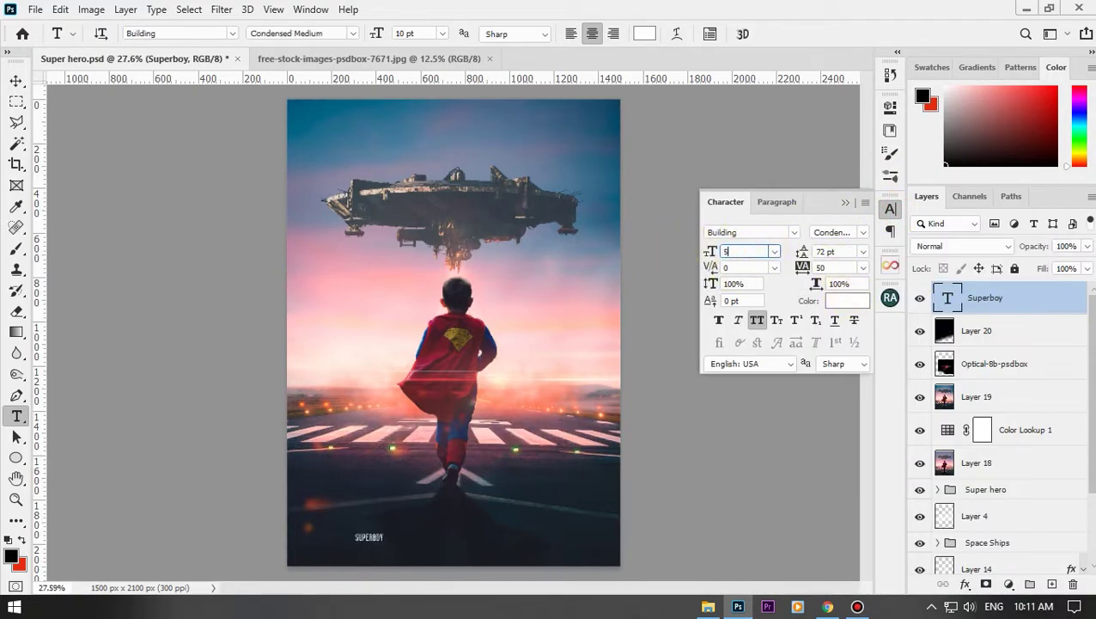
type("0")
key("Return")
left_click(17, 80)
- Centre the title horizontally on the canvas
key("ctrl+a")
left_click(367, 34)
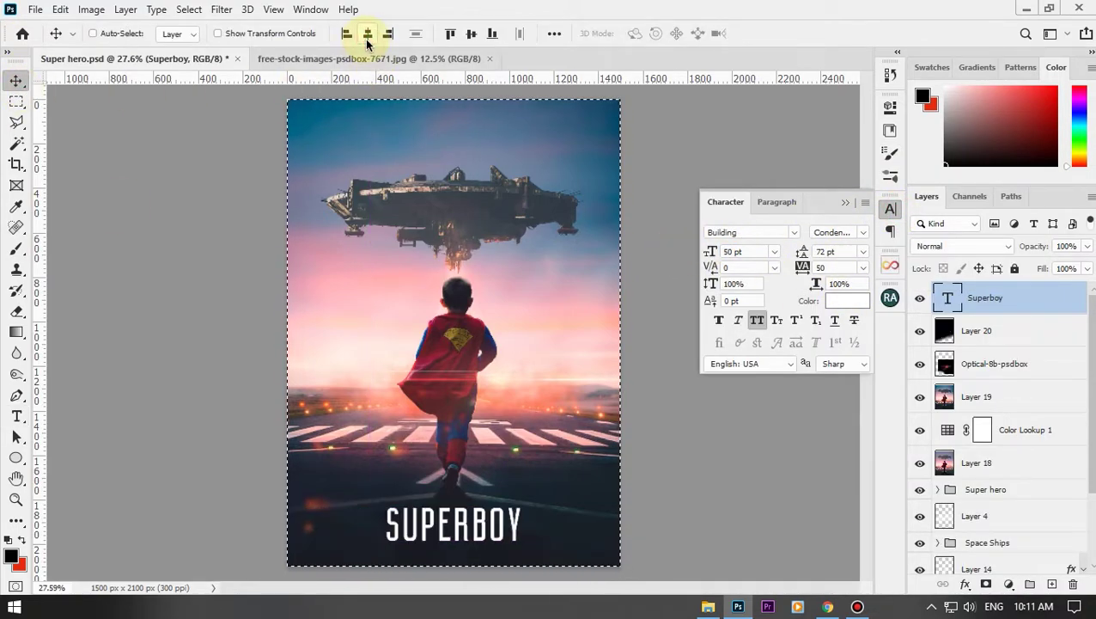
key("ctrl+d")
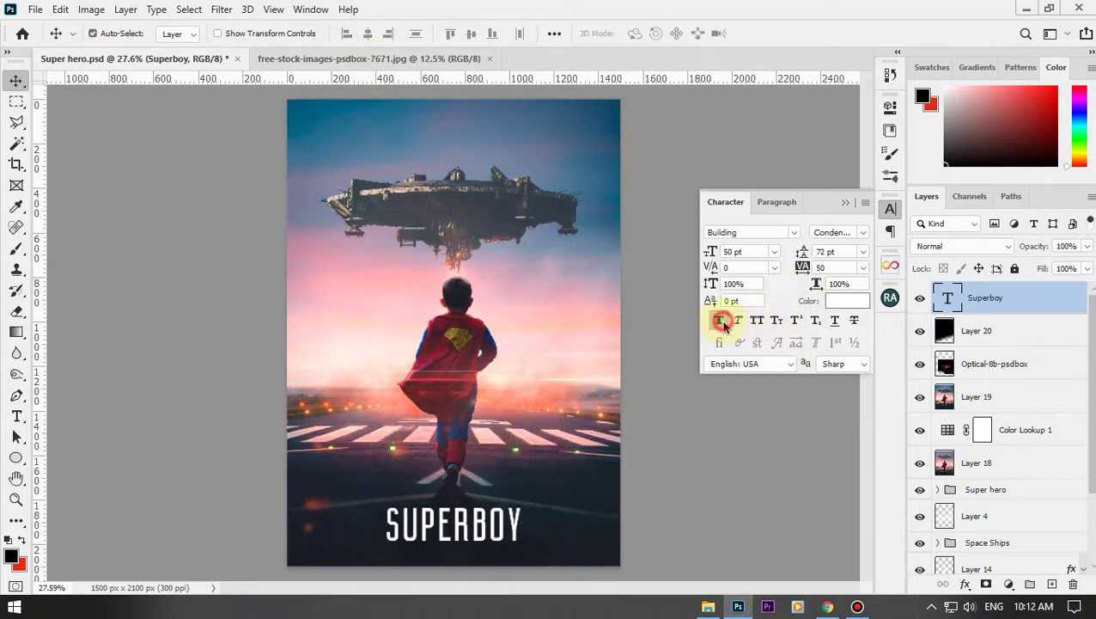
- Preview alternative fonts on the title, including Bauhaus 93
left_click(794, 231)
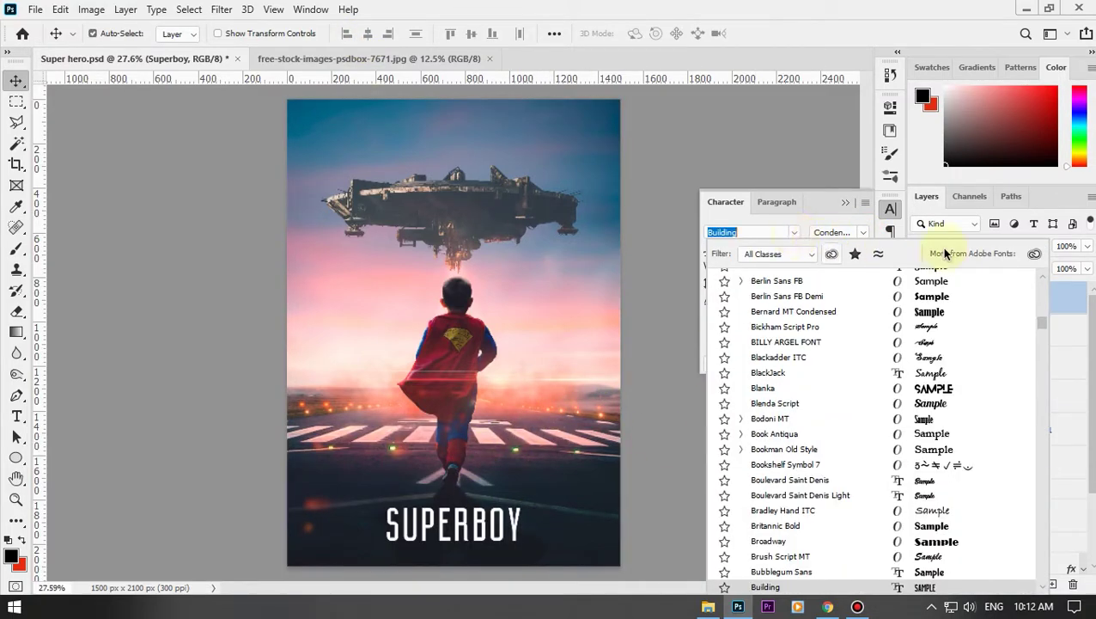
scroll(1044, 279, "up", 5)
scroll(1044, 279, "up", 5)
scroll(1042, 292, "up", 5)
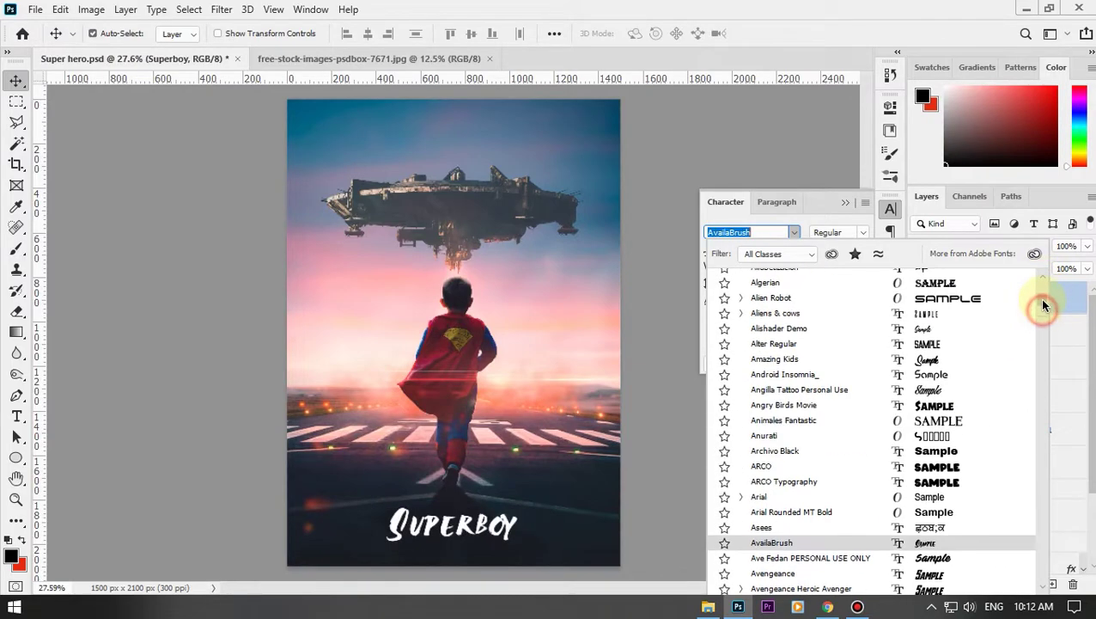
scroll(1042, 303, "up", 10)
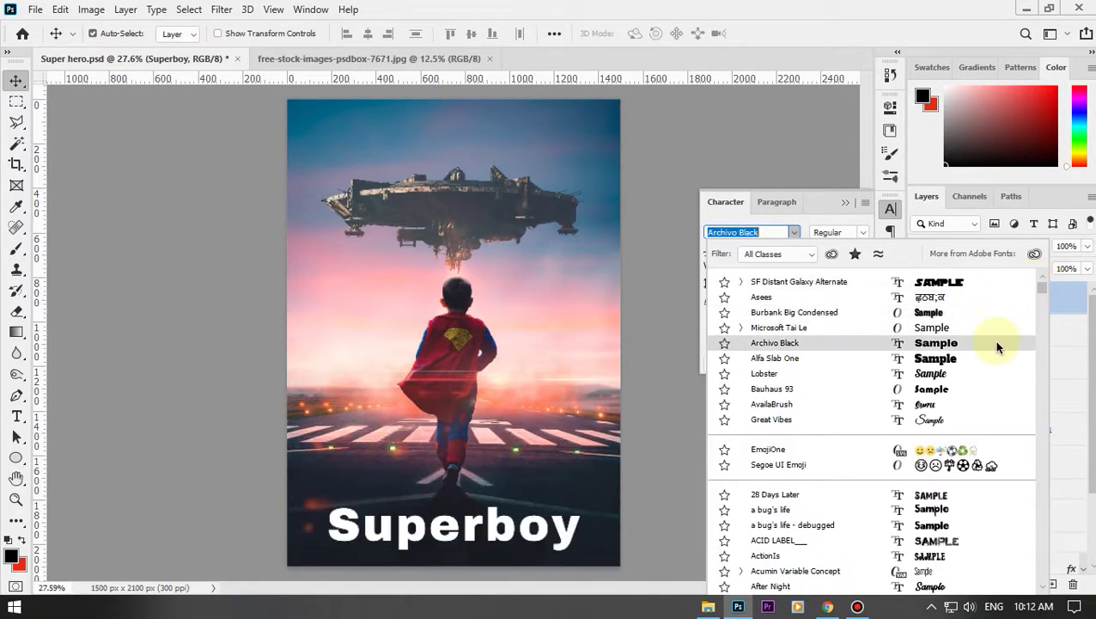
left_click(980, 388)
left_click(762, 321)
left_click(794, 232)
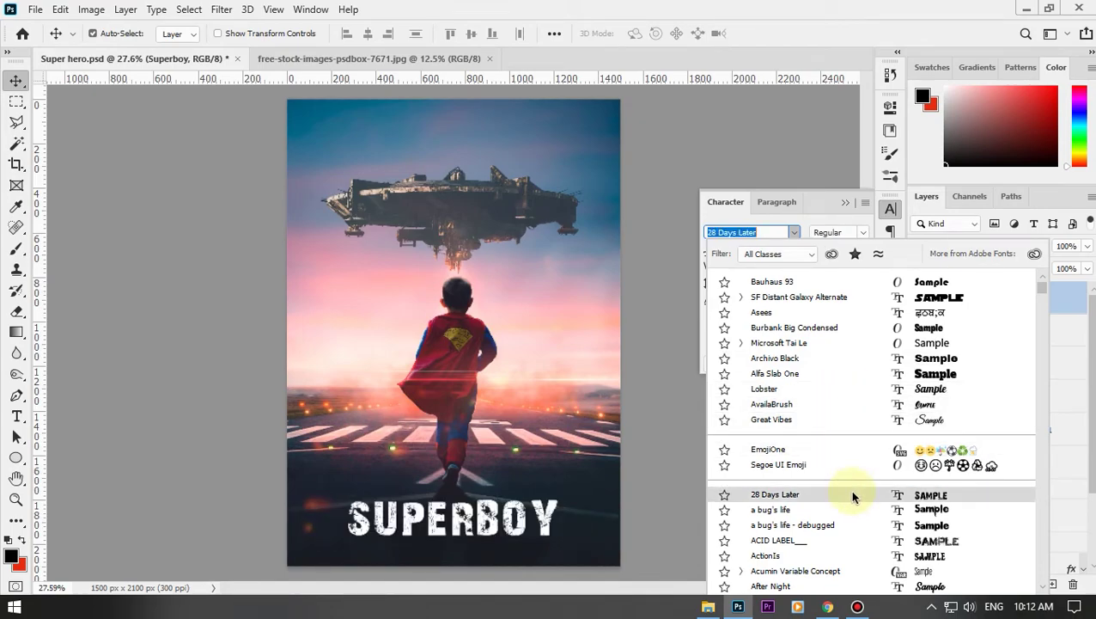
scroll(851, 506, "down", 2)
scroll(850, 496, "down", 2)
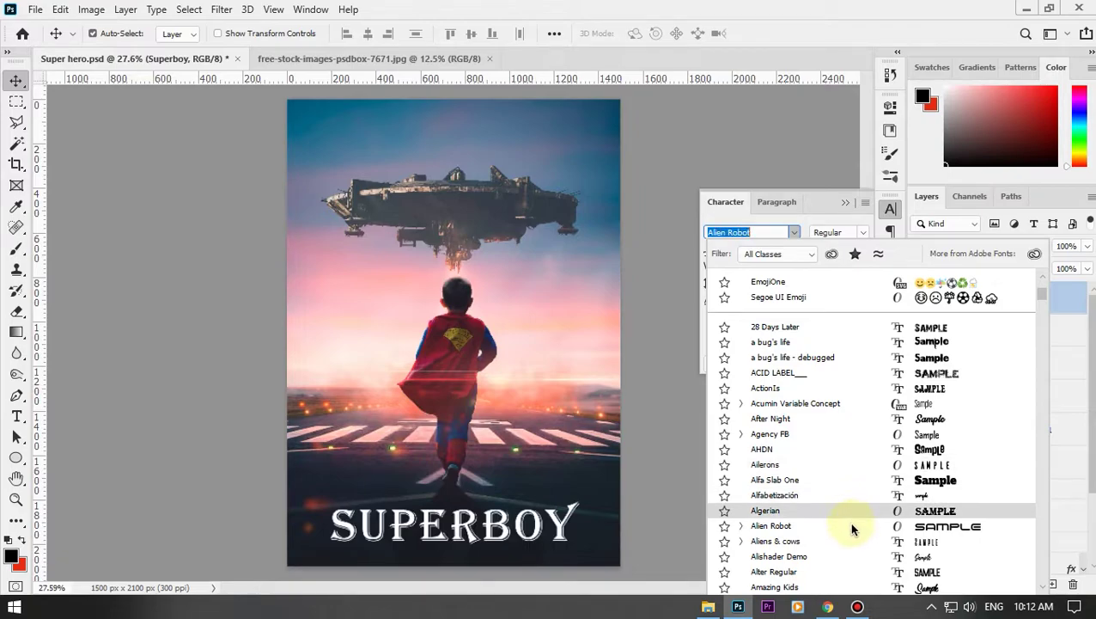
scroll(851, 524, "down", 1)
- Scale the SUPERBOY title down slightly around its centre
left_click(845, 202)
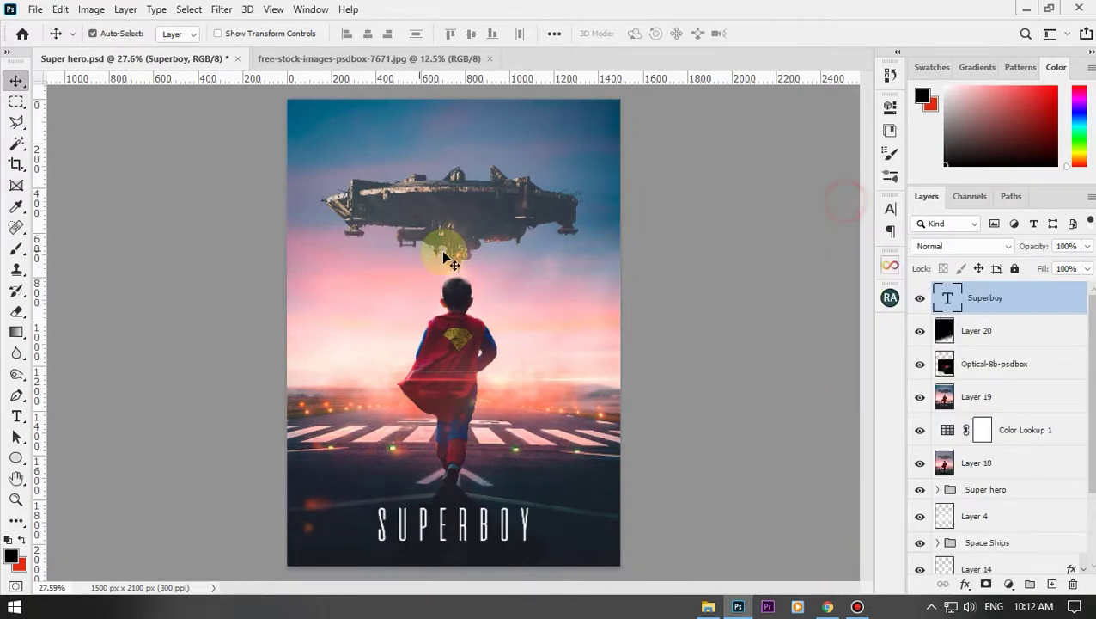
key("ctrl+a")
key("ctrl+t")
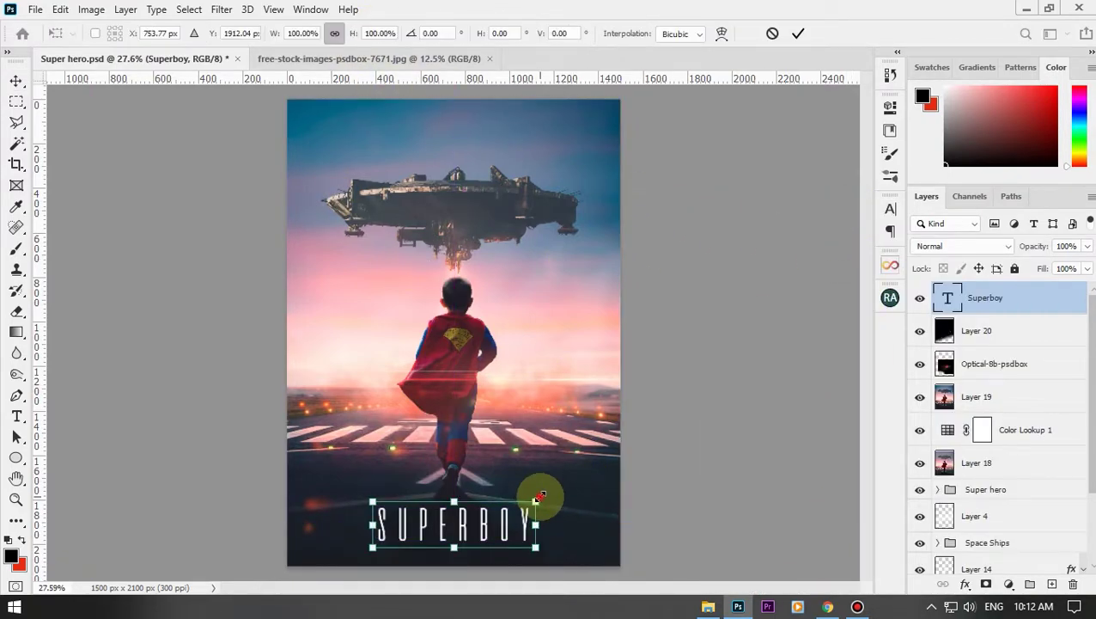
left_click_drag(533, 499, 509, 510)
key("Return")
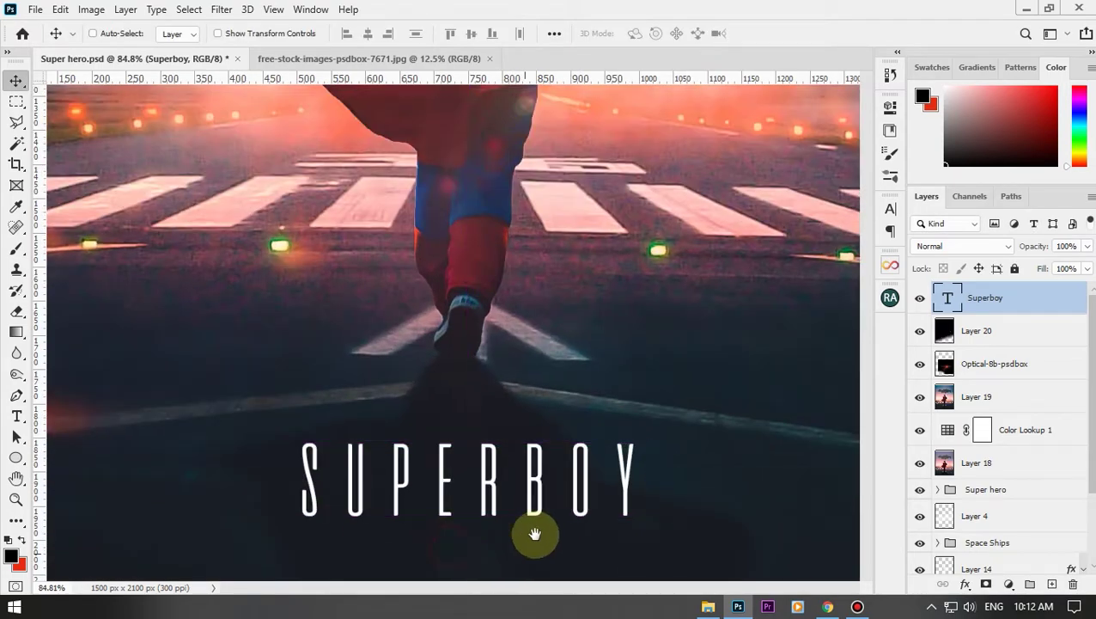